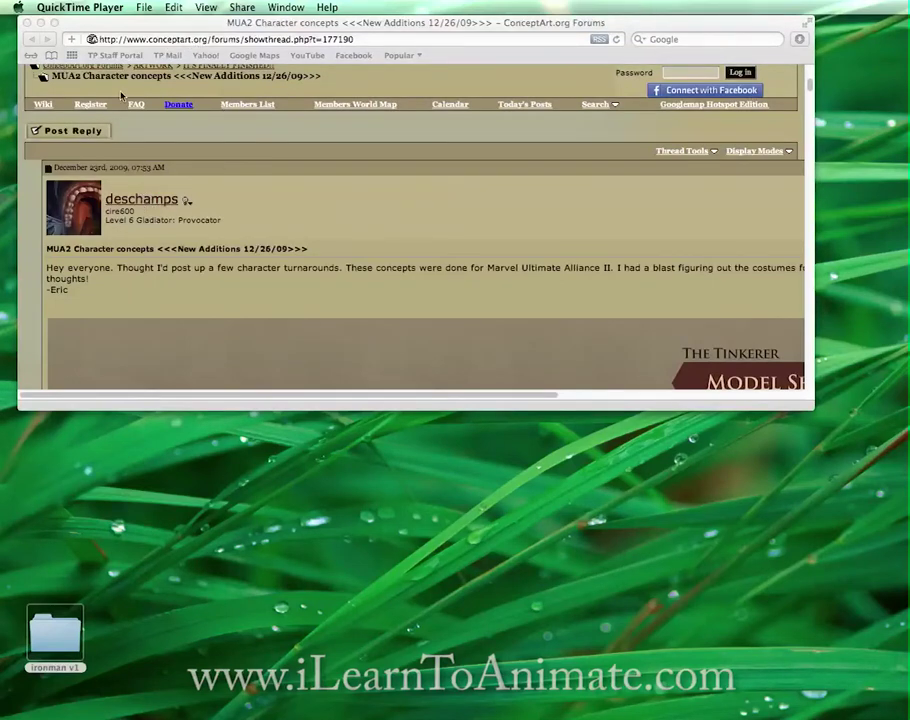
Preview IronMan-Classic_mua2_turnarounds.jpg from the desktop, and open it in Photoshop.
click(27, 22)
click(56, 50)
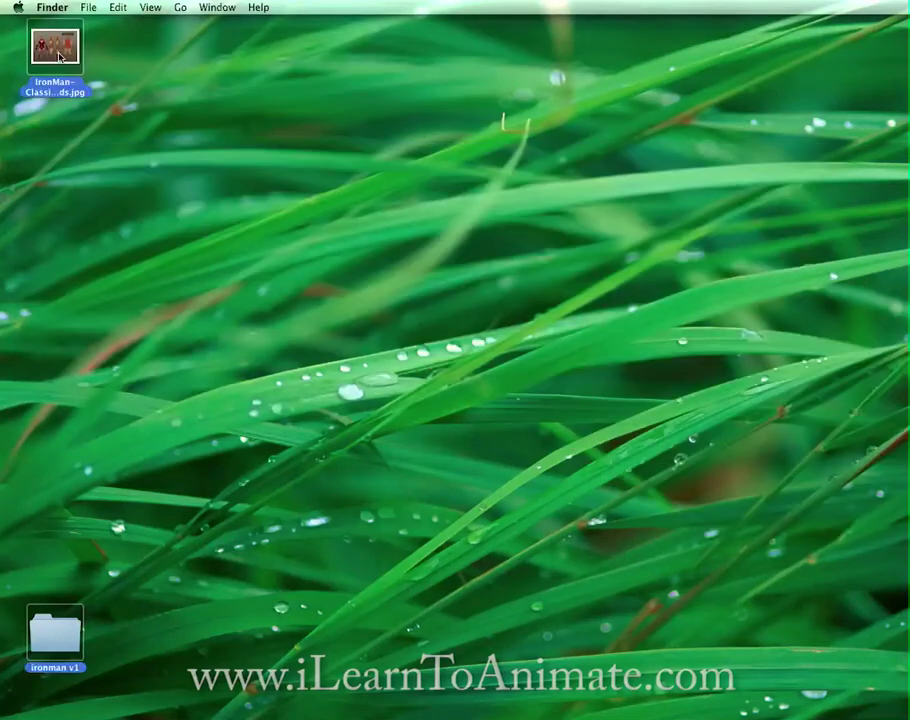
double_click(58, 57)
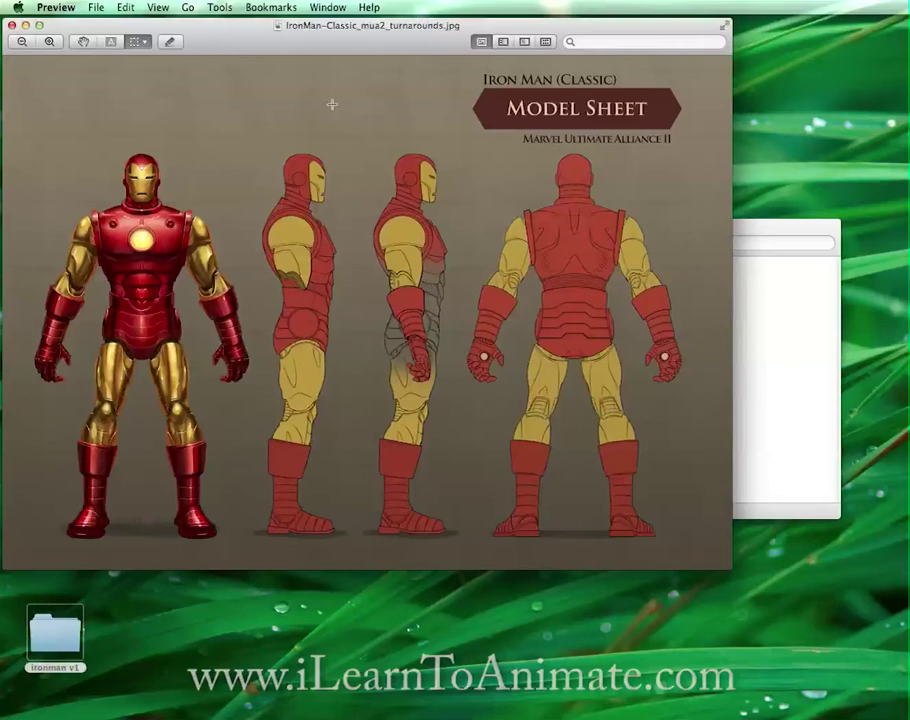
click(24, 26)
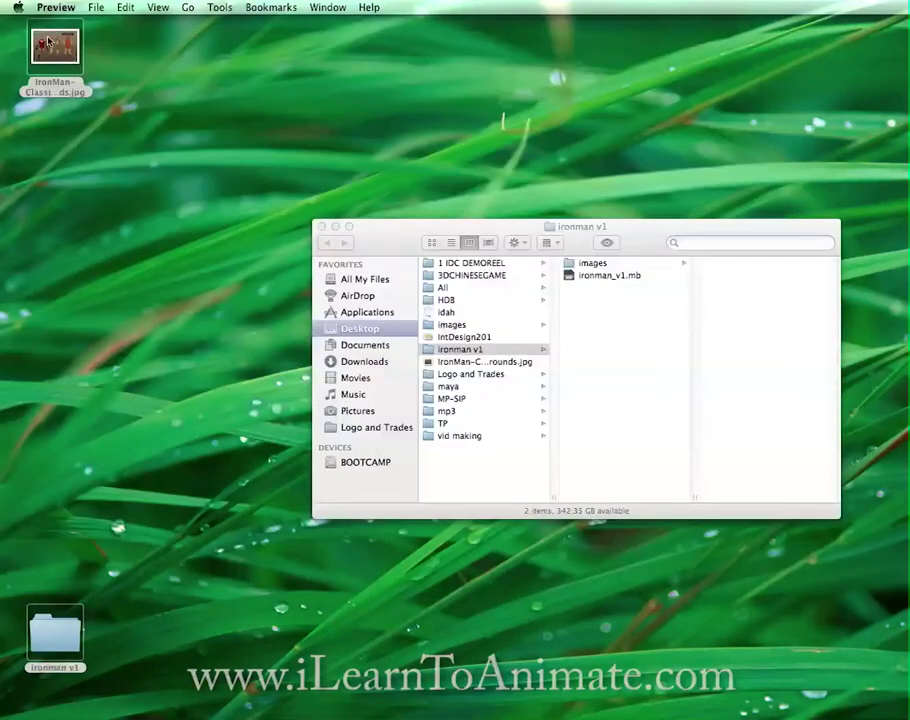
drag(57, 46, 345, 702)
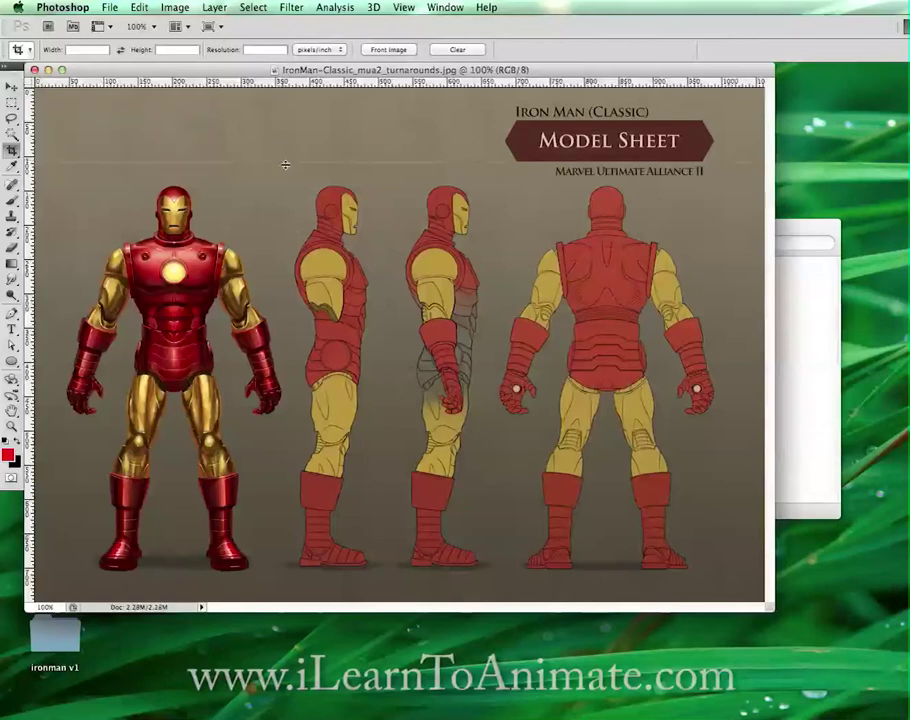
Place horizontal guides above the heads and below the feet, and vertical guides on both sides of the front view and the second side view.
drag(290, 84, 290, 178)
drag(355, 84, 366, 575)
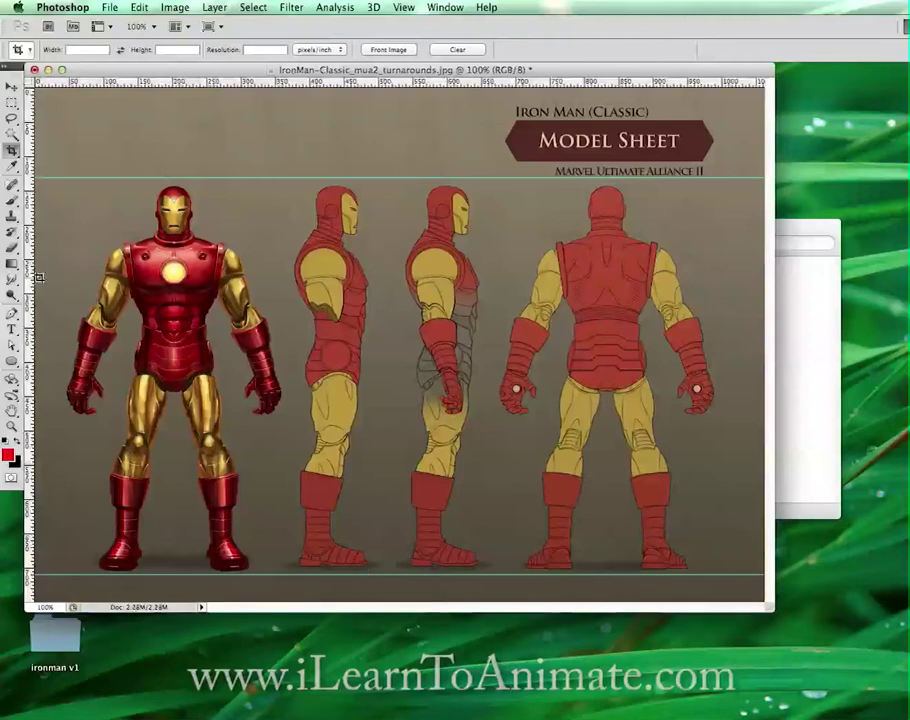
drag(27, 200, 288, 252)
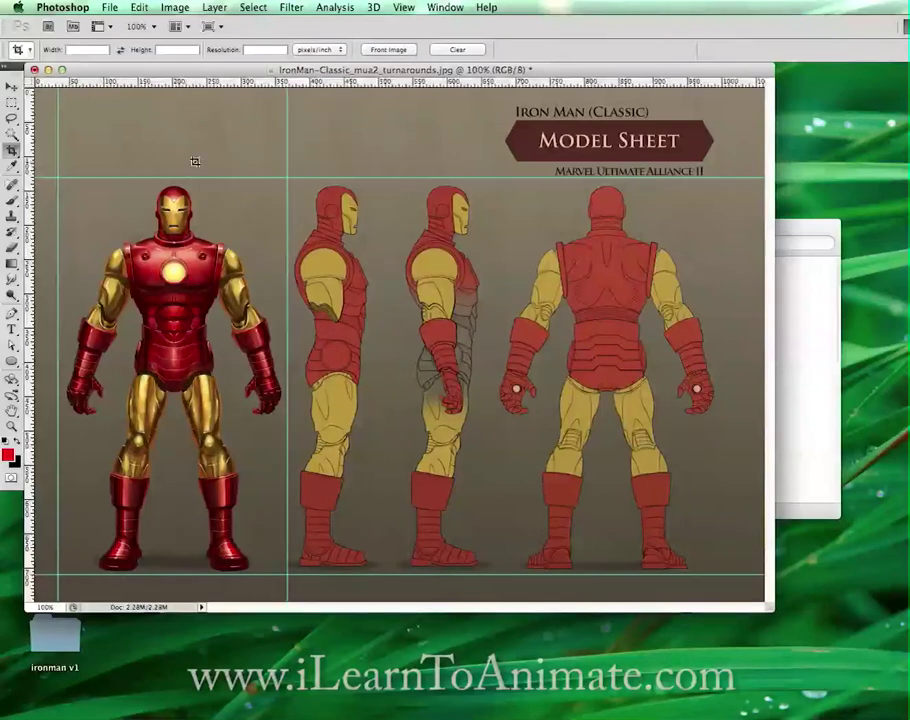
drag(380, 287, 400, 289)
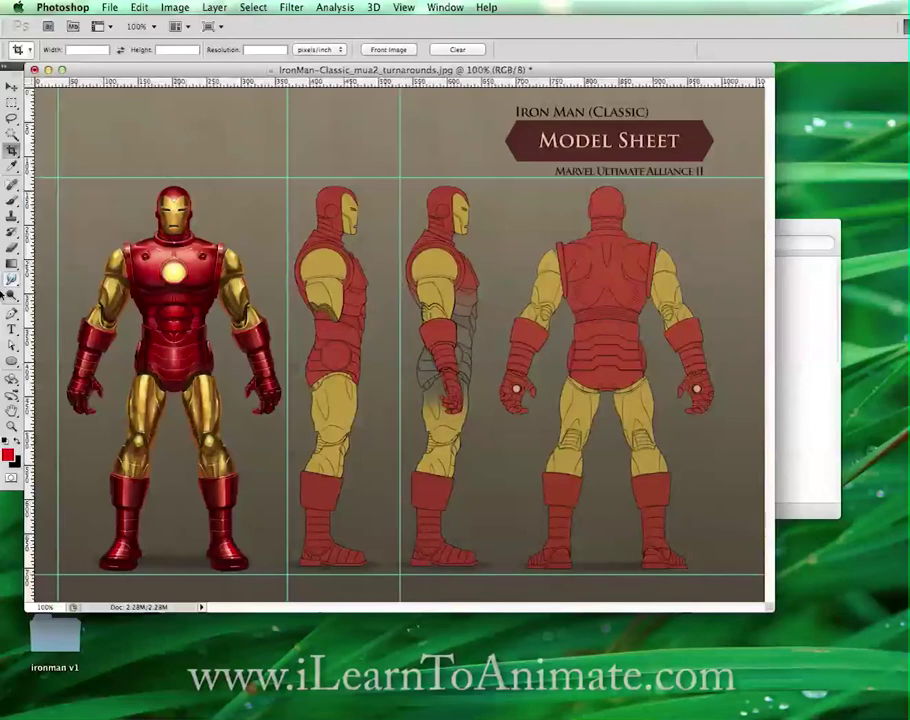
drag(30, 296, 494, 297)
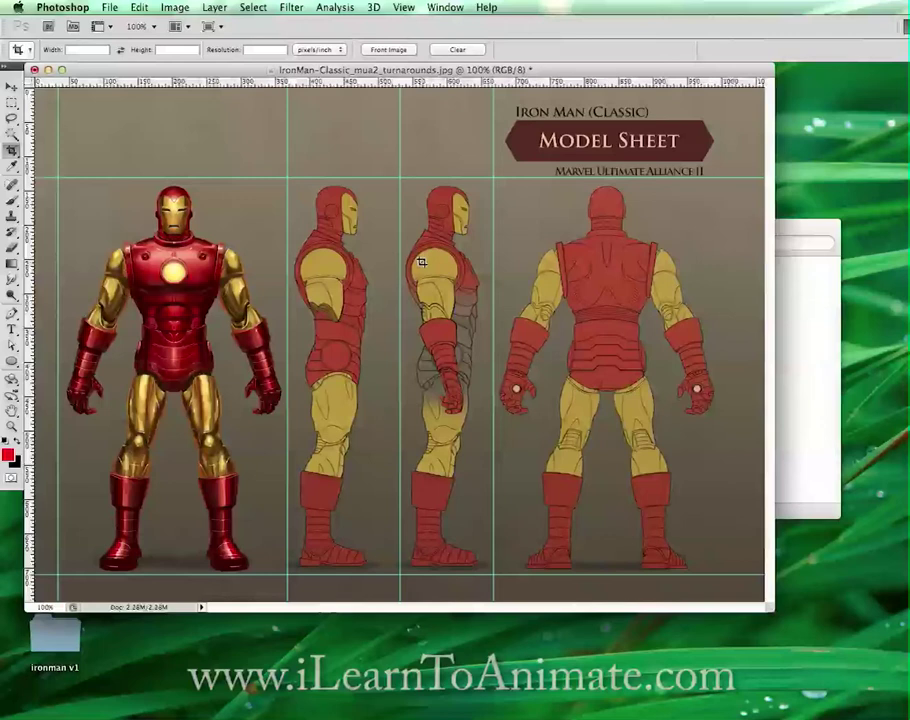
Create one slice around the front view and another around the second side view, following the guides.
key(m)
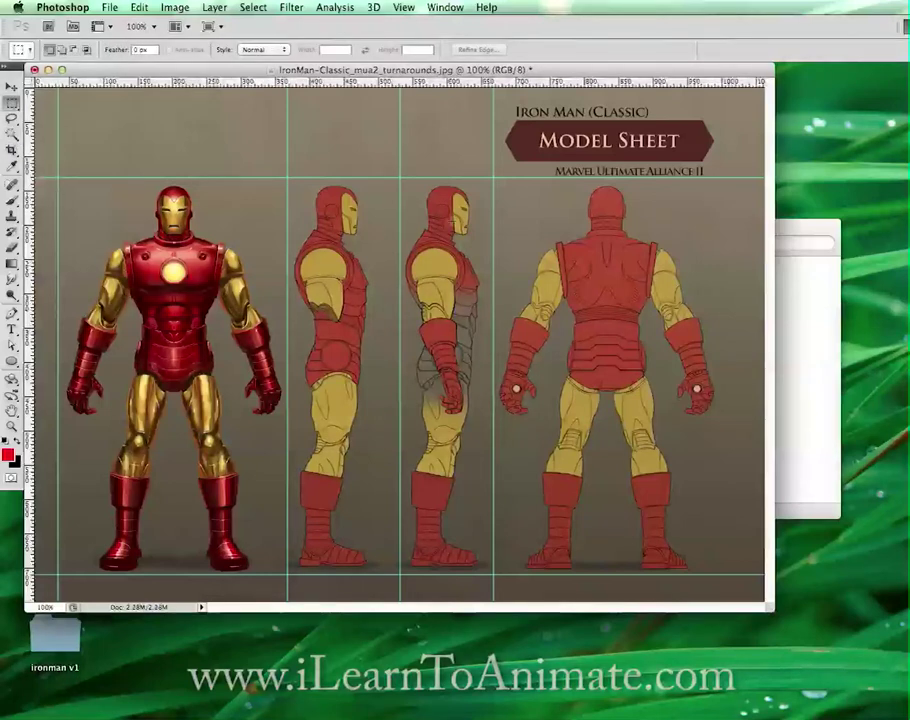
drag(15, 152, 75, 164)
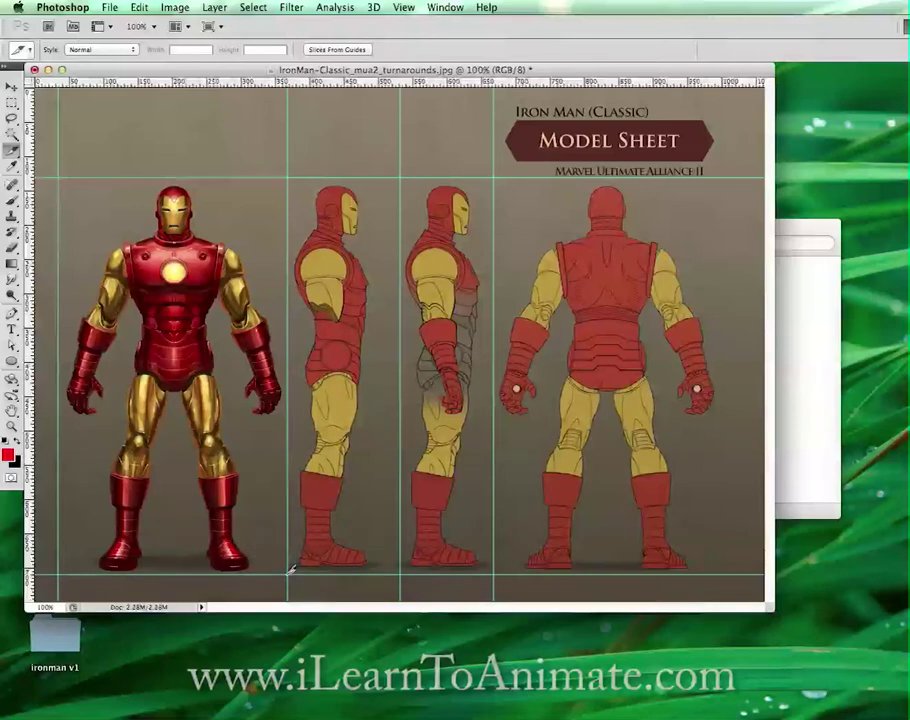
drag(291, 570, 287, 573)
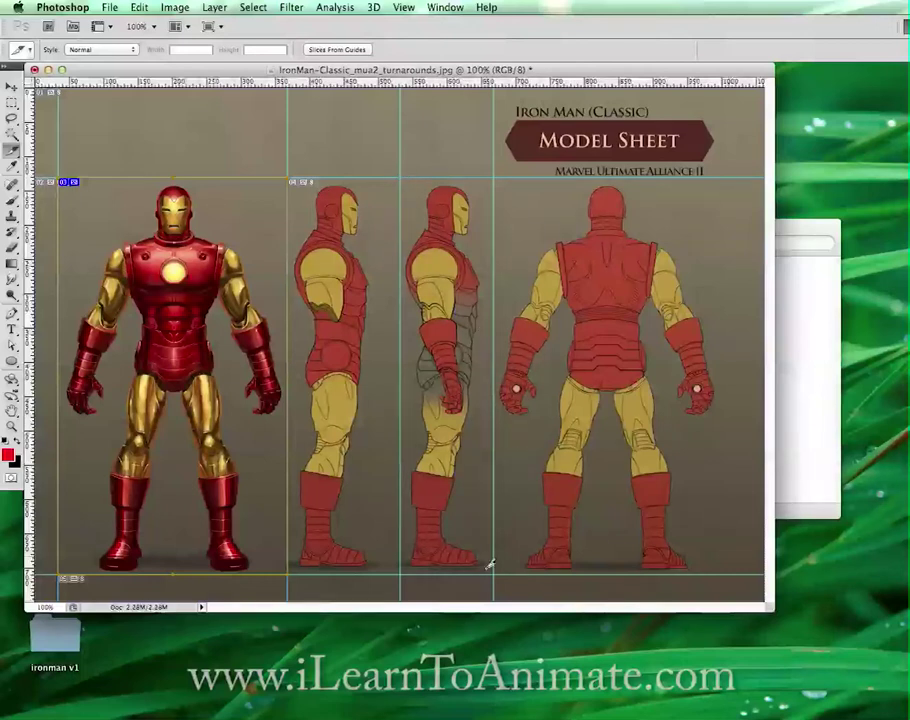
drag(499, 570, 401, 185)
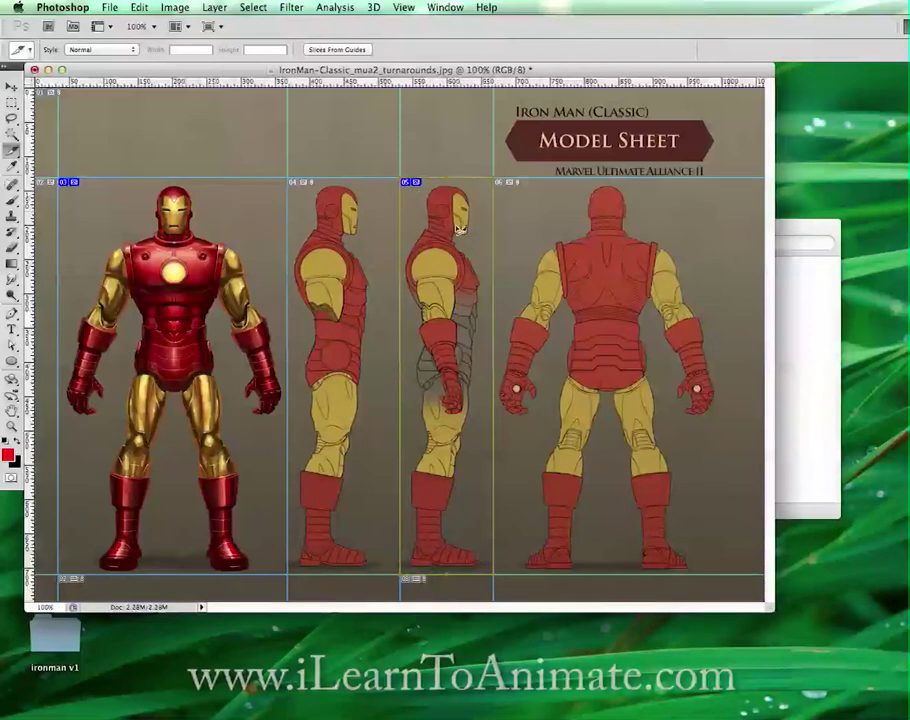
Rename the front view slice as IronMan-frontView.
drag(14, 152, 72, 178)
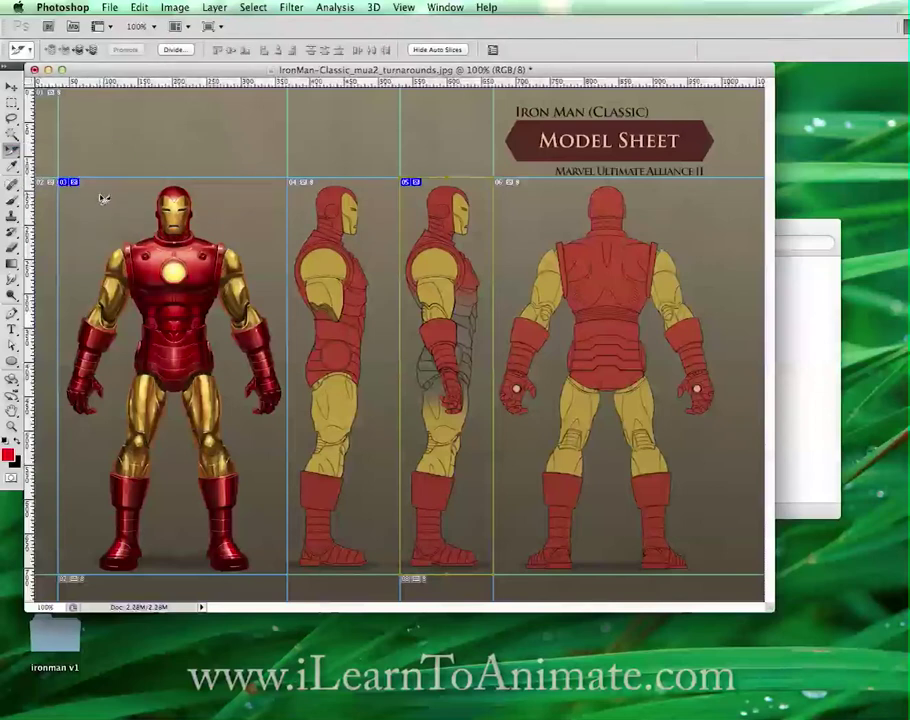
double_click(103, 198)
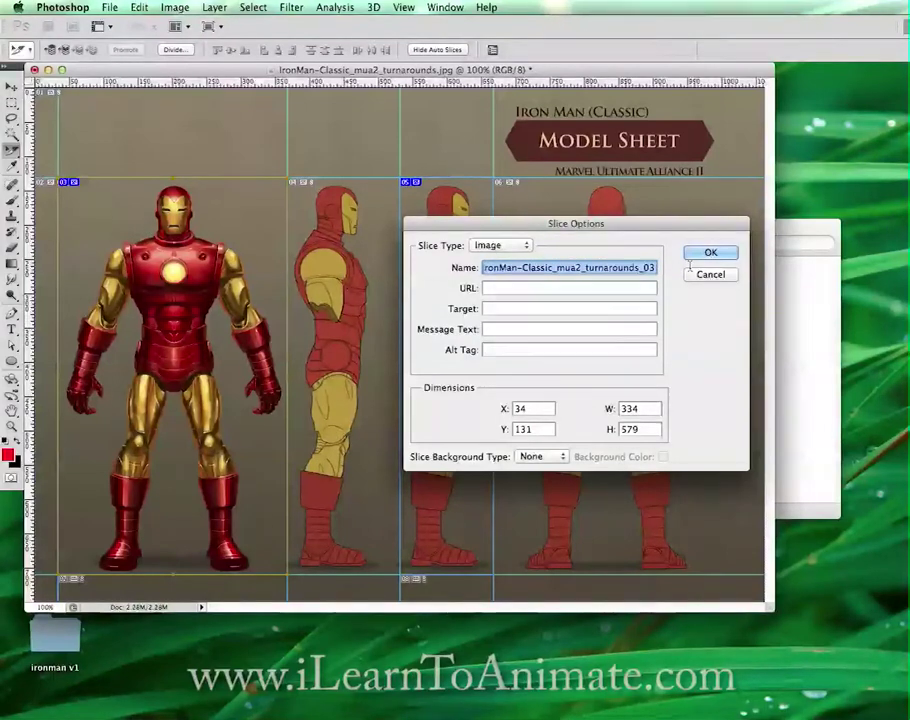
click(520, 267)
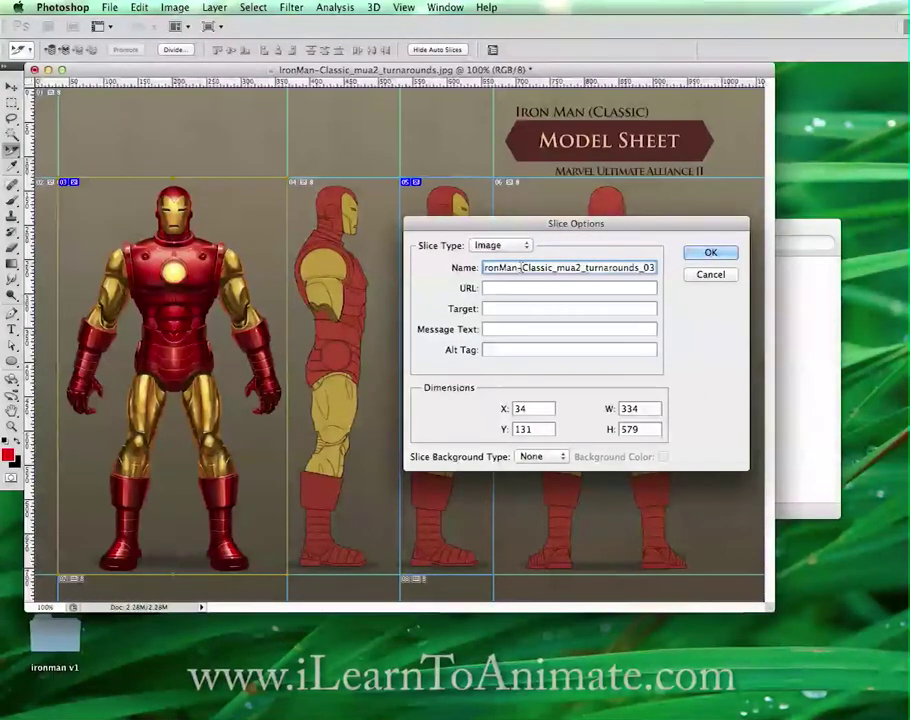
drag(520, 267, 656, 267)
text(frontView)
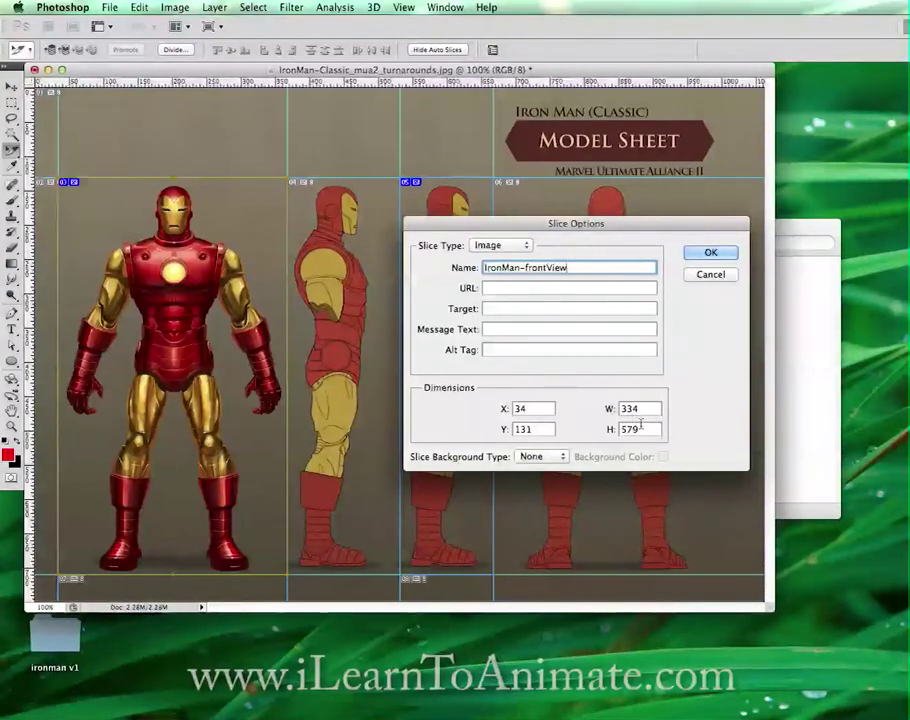
click(705, 253)
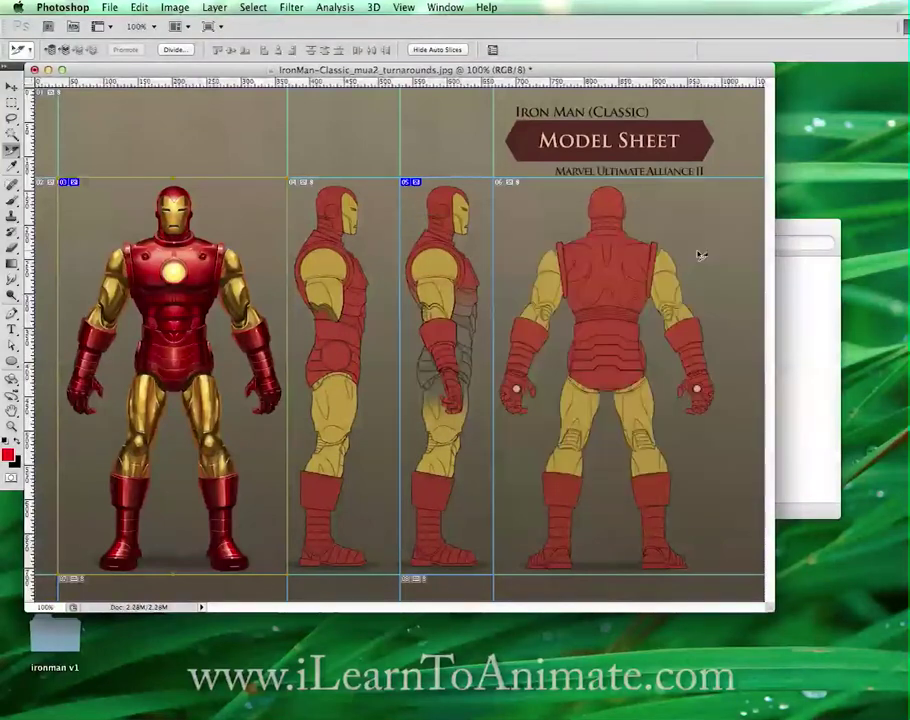
Rename the slice around the second side view as IronMan-sideView.
double_click(453, 218)
click(527, 268)
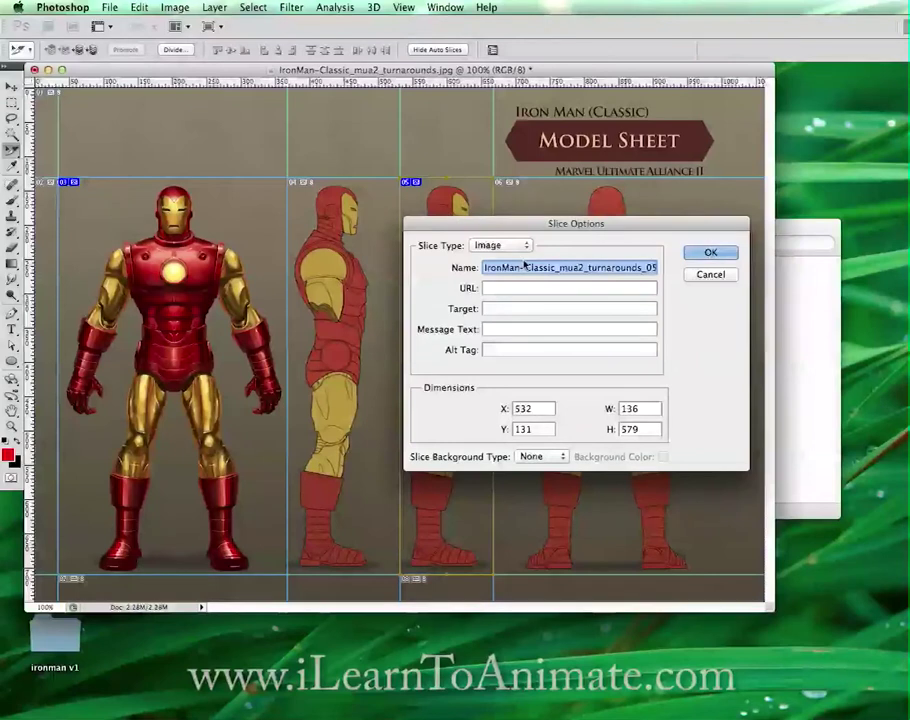
drag(527, 268, 656, 268)
text(side)
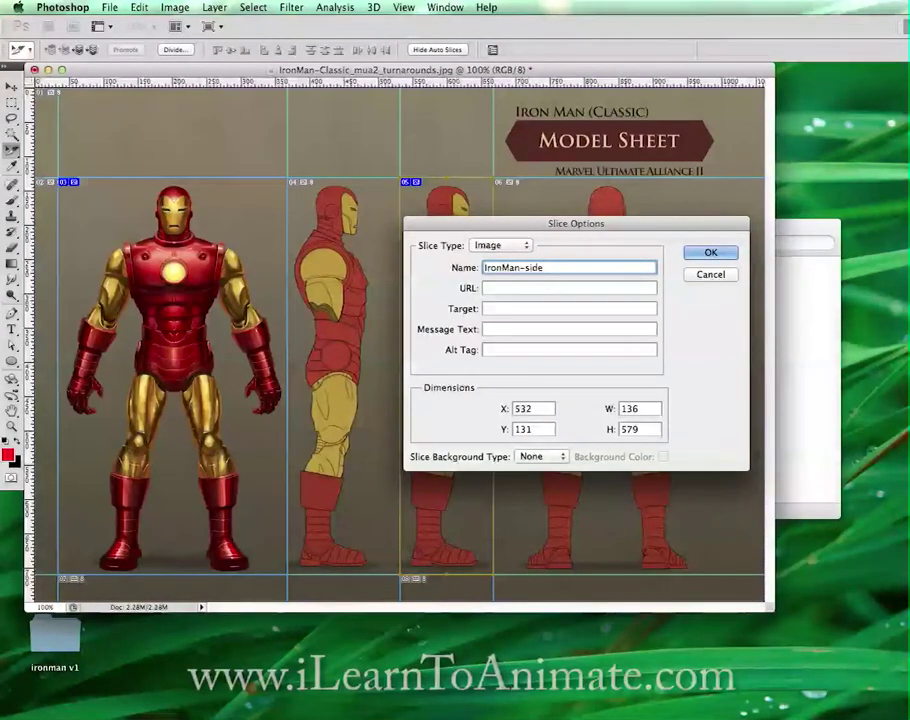
text(View)
click(706, 256)
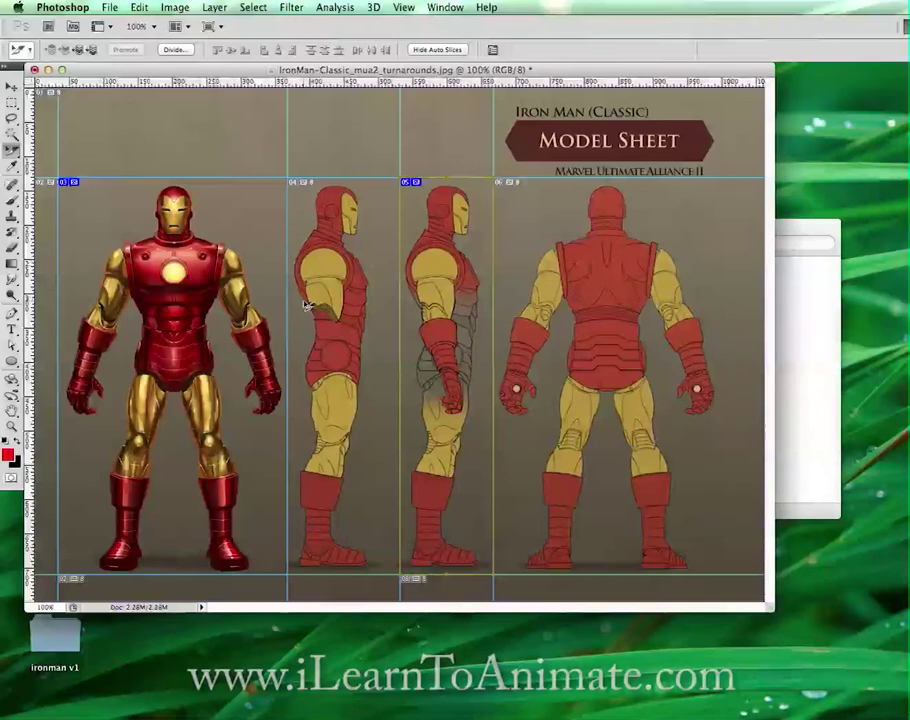
Open the sliced image in Save for Web & Devices and bring its export settings into view.
click(113, 9)
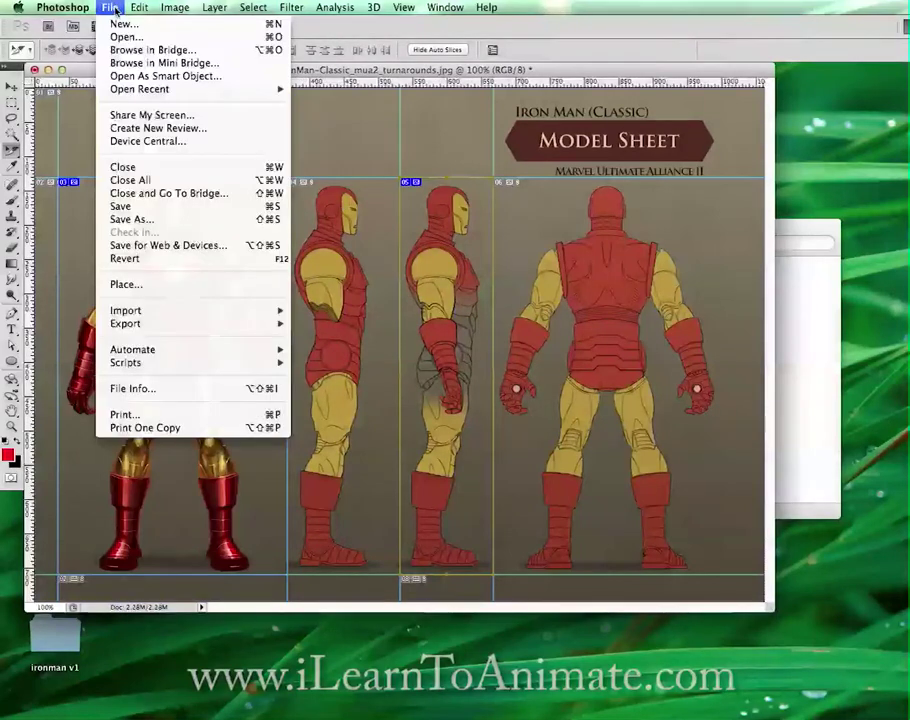
click(210, 252)
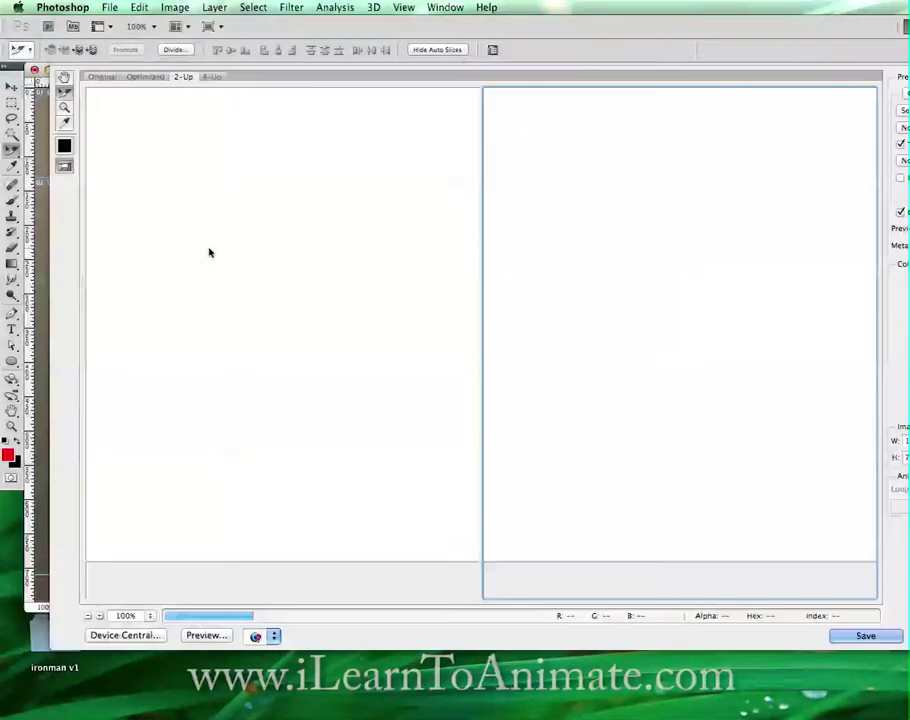
drag(625, 55, 425, 74)
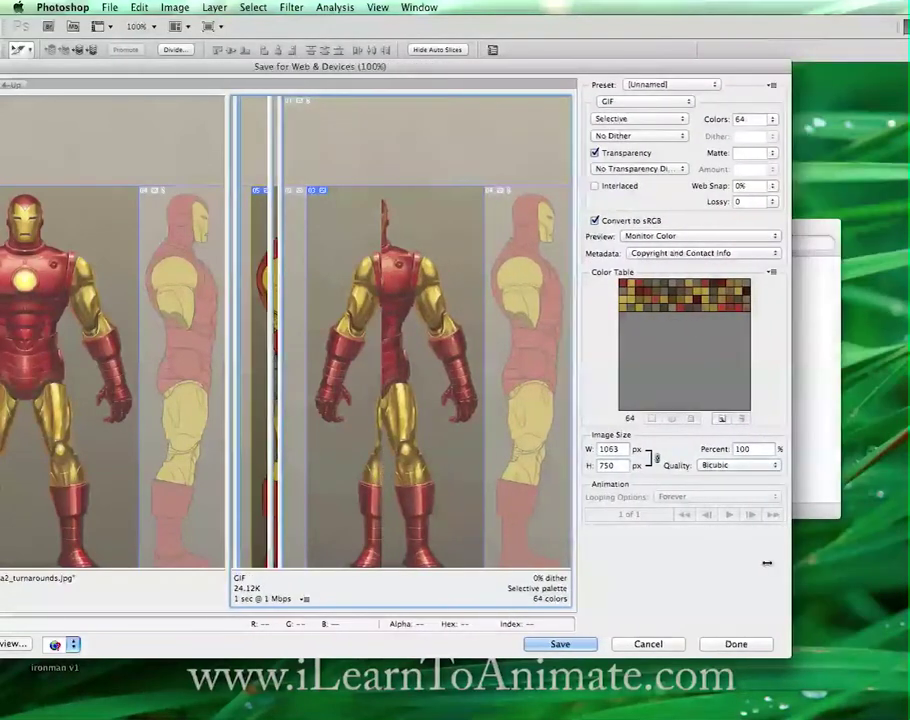
drag(579, 61, 626, 71)
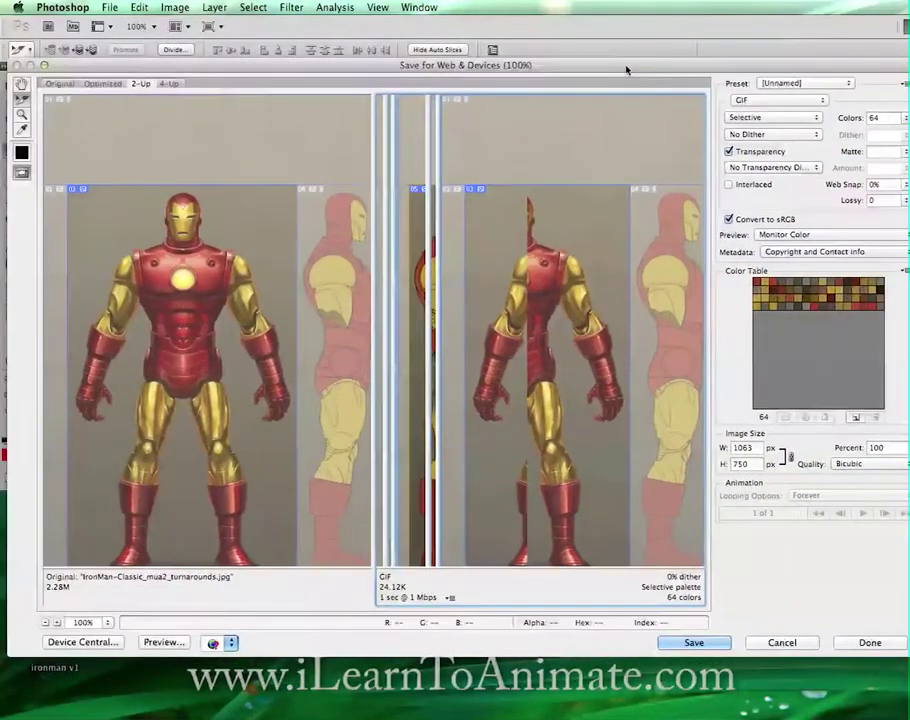
click(752, 100)
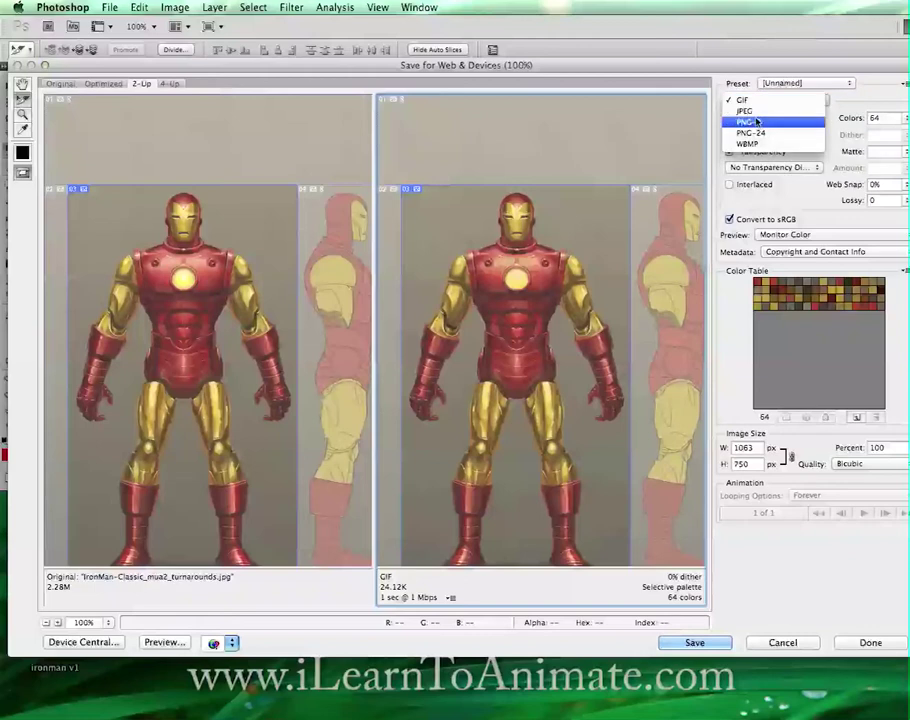
click(757, 114)
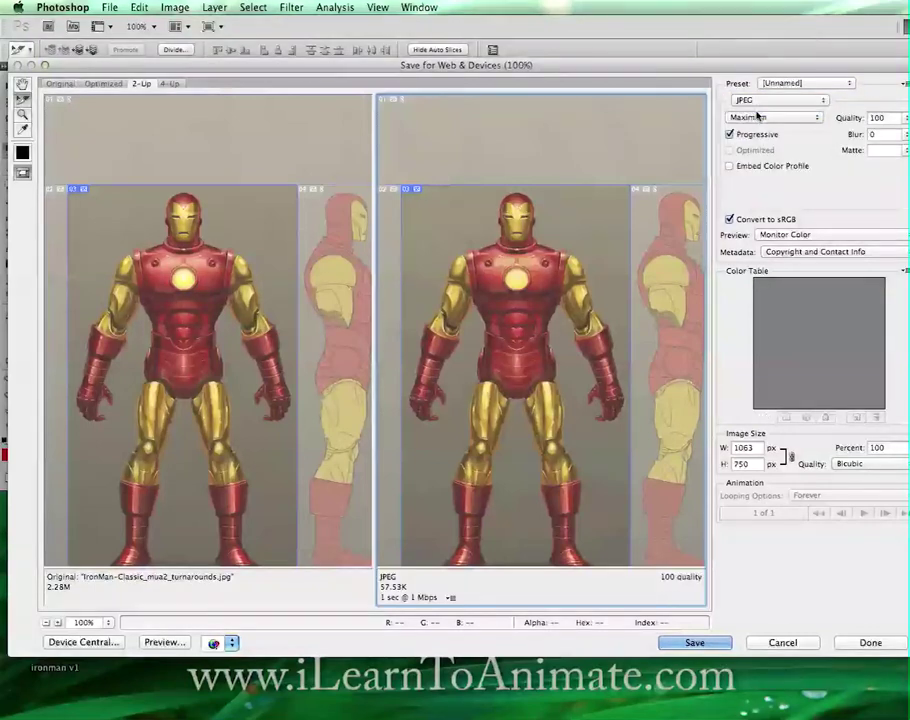
key(super+z)
click(250, 243)
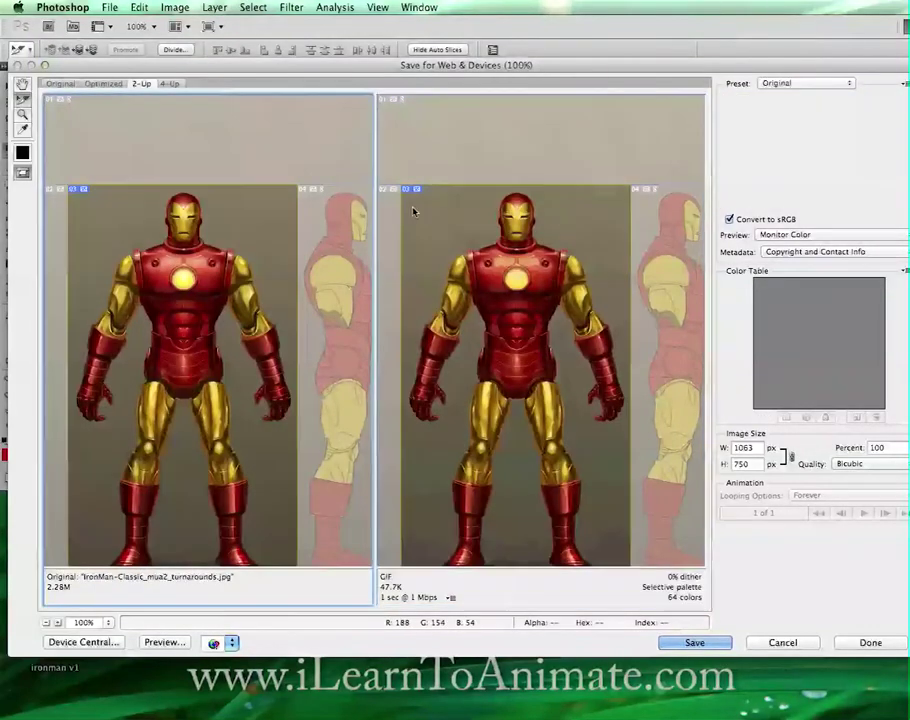
Set the export format of the front view slice in the optimized preview to JPEG.
click(471, 207)
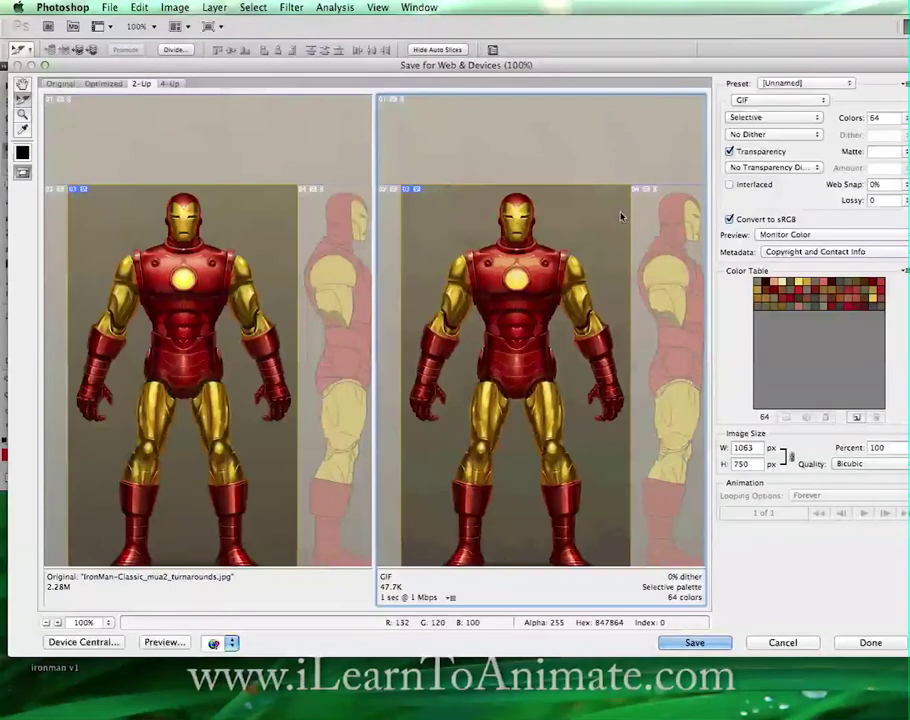
click(790, 102)
click(755, 110)
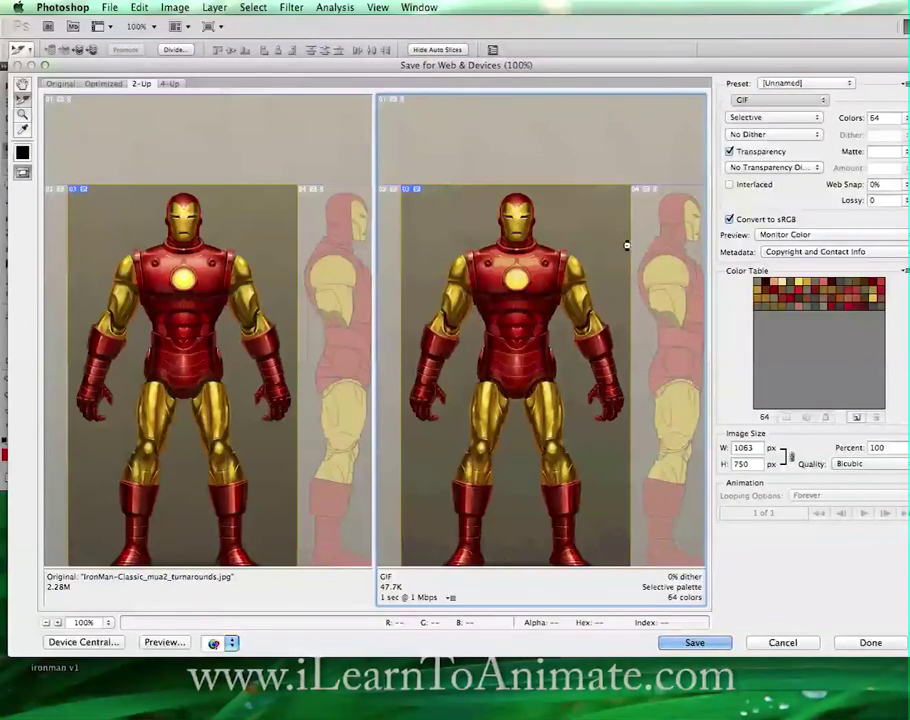
Select both the front view slice and the second side view slice in the optimized preview for export.
drag(656, 372, 475, 396)
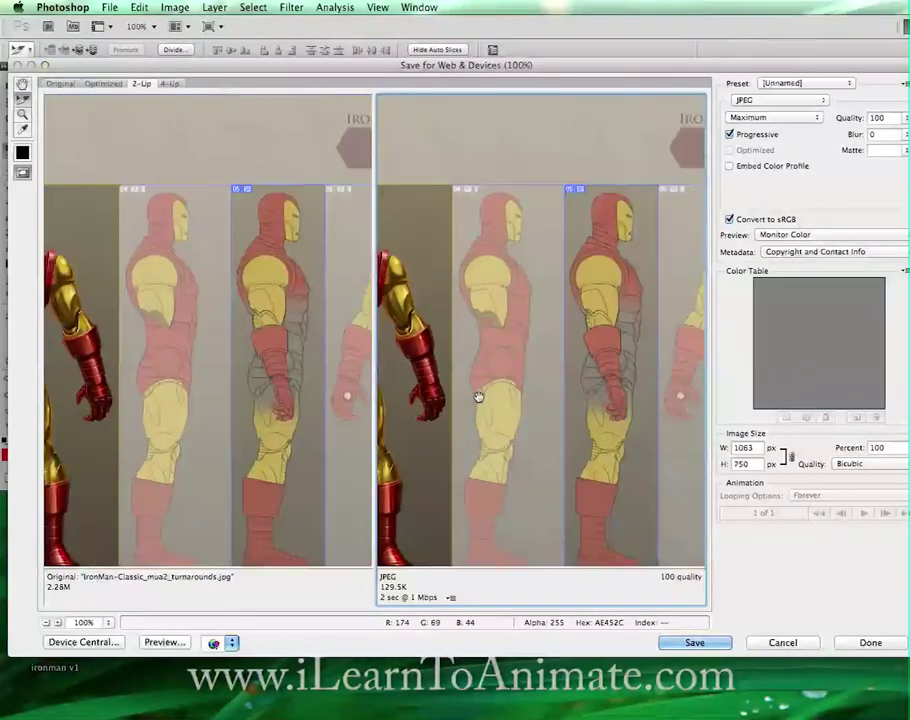
click(632, 305)
click(589, 264)
click(427, 266)
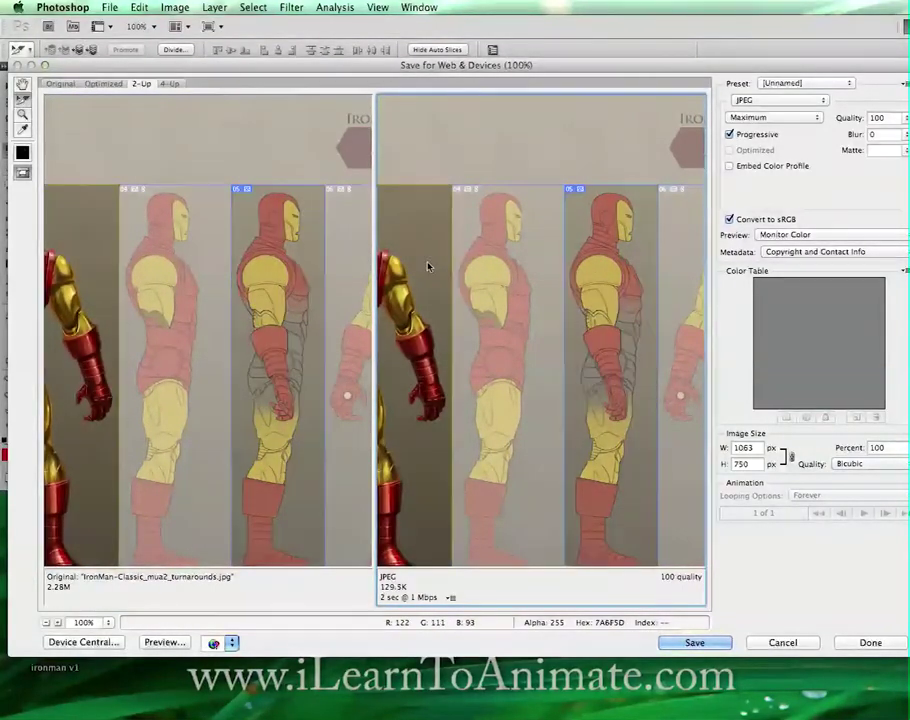
click(620, 252)
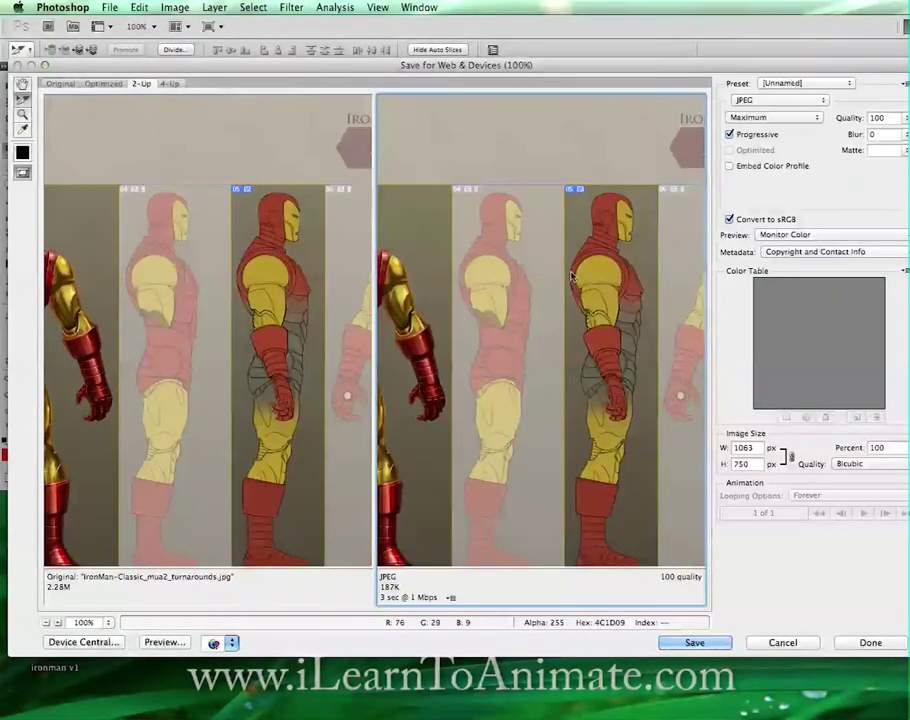
Start saving the optimized slices and create a new desktop folder named ironman as their destination.
click(694, 642)
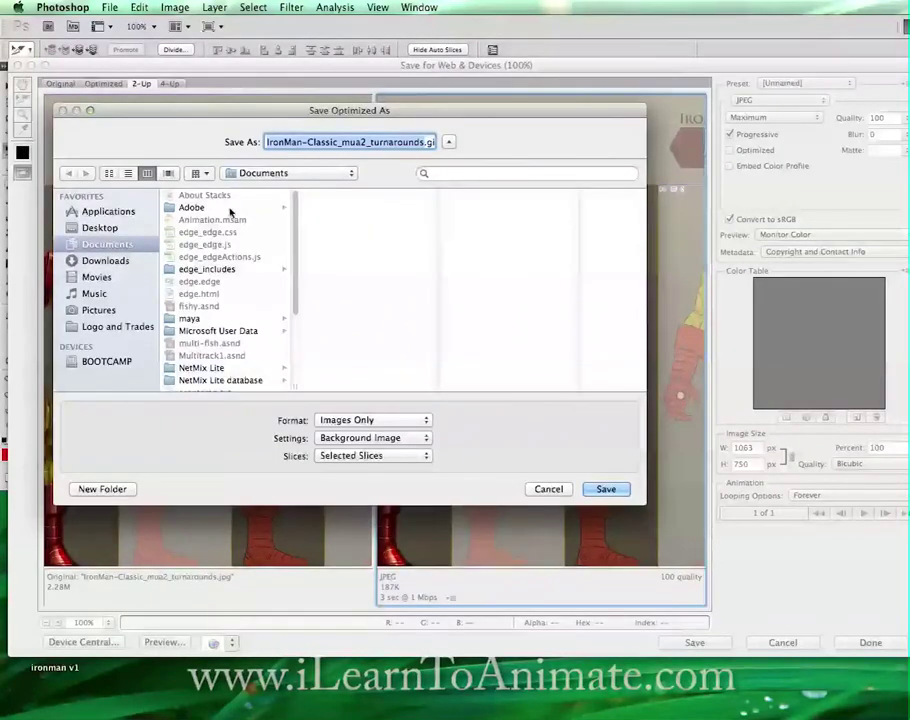
click(104, 229)
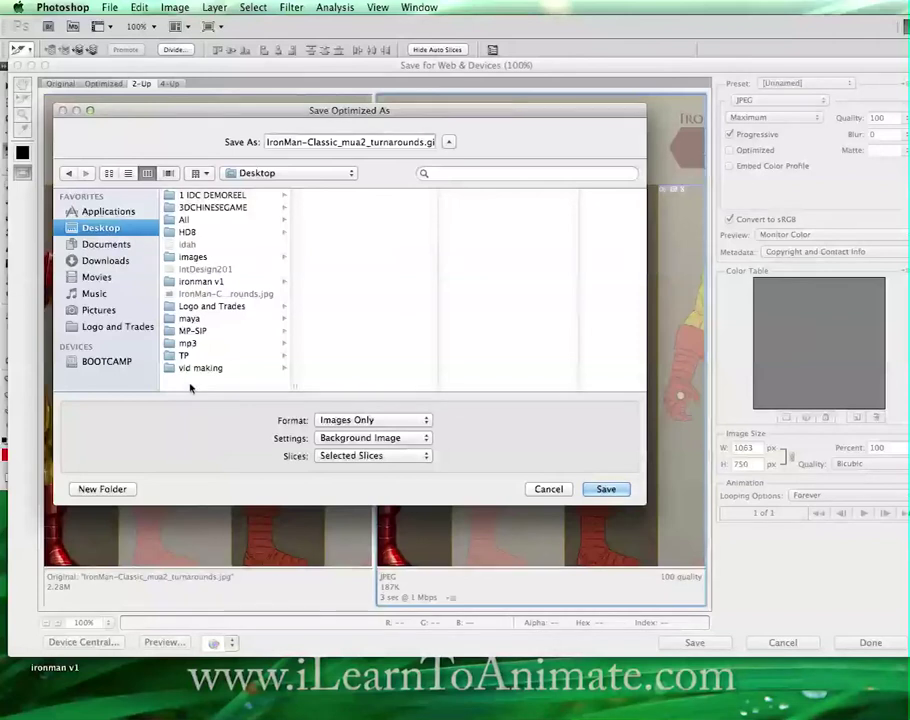
click(123, 490)
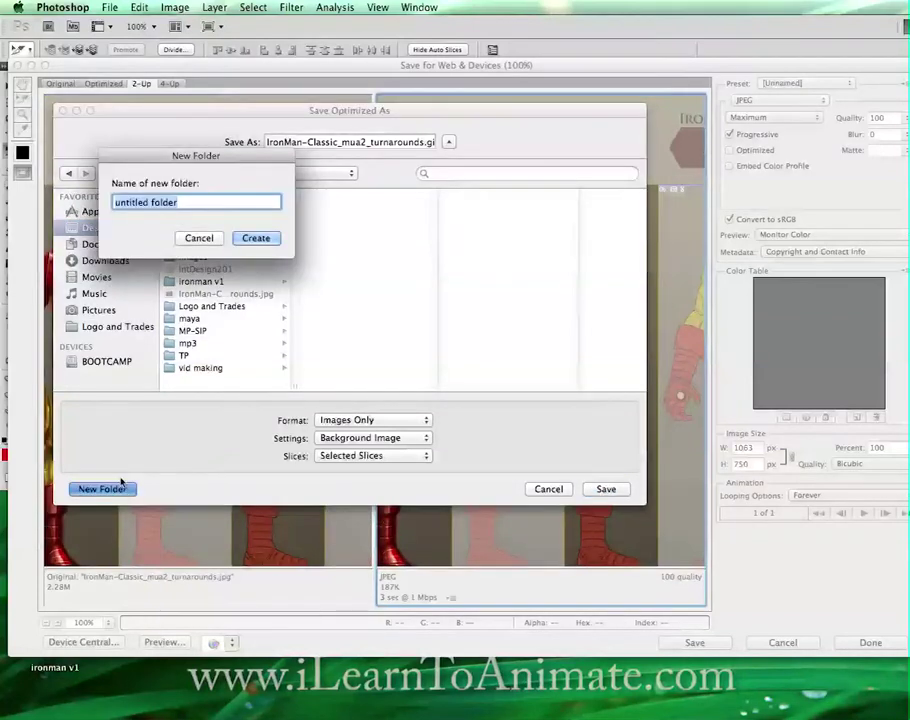
text(ironman)
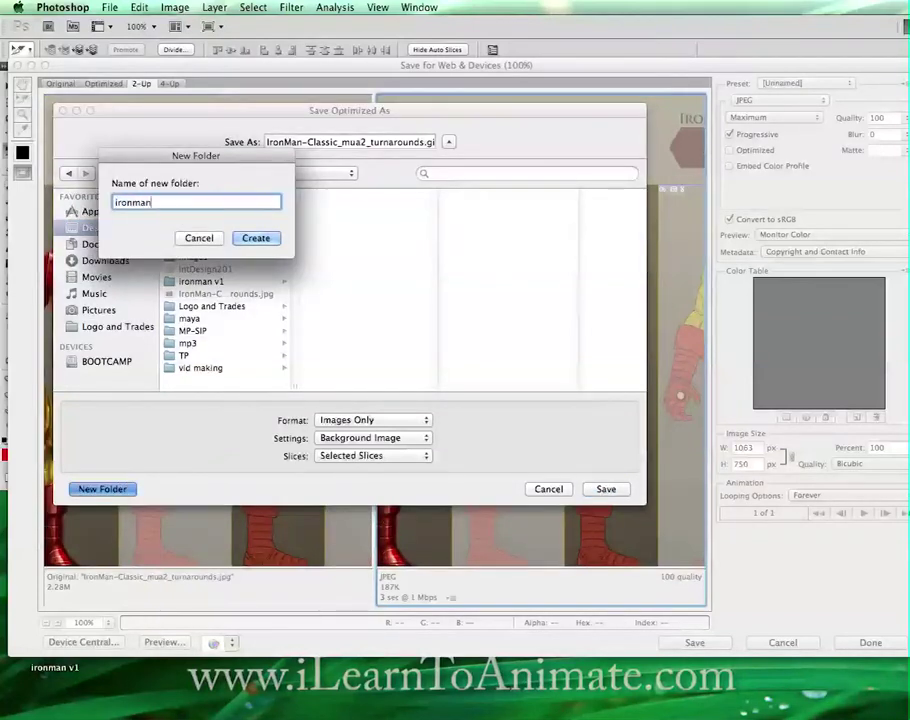
click(256, 238)
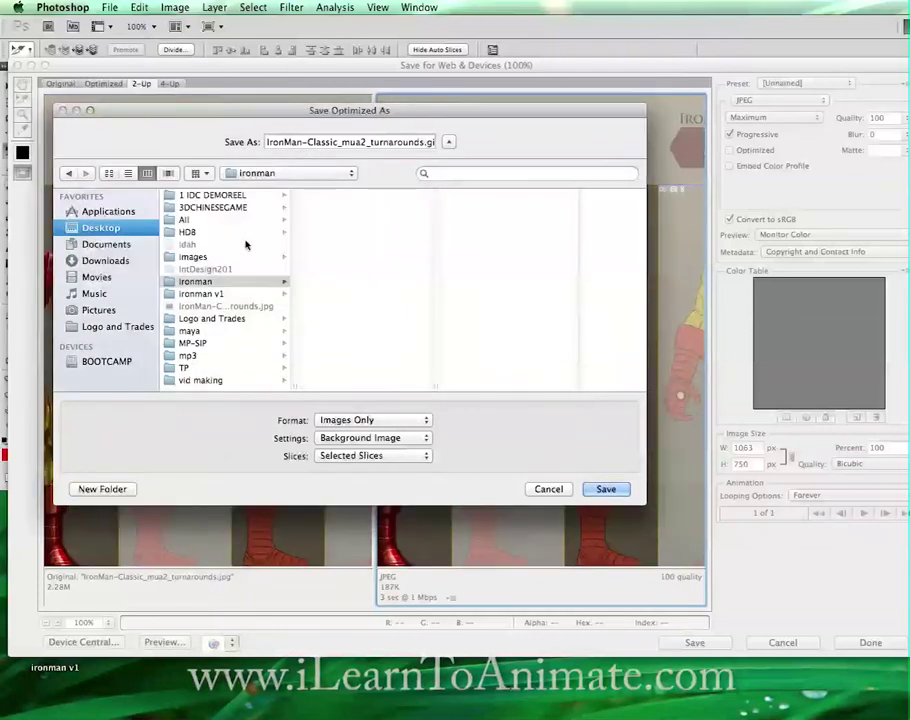
click(198, 283)
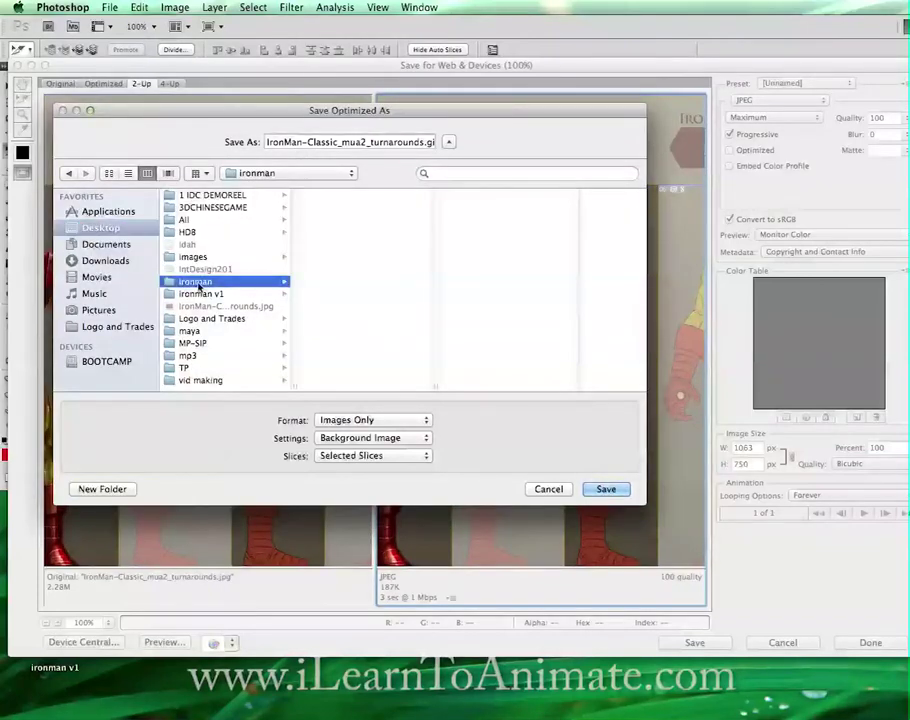
Save only the selected slices as images into the ironman folder, using the Background Image settings.
click(354, 439)
click(378, 440)
click(376, 456)
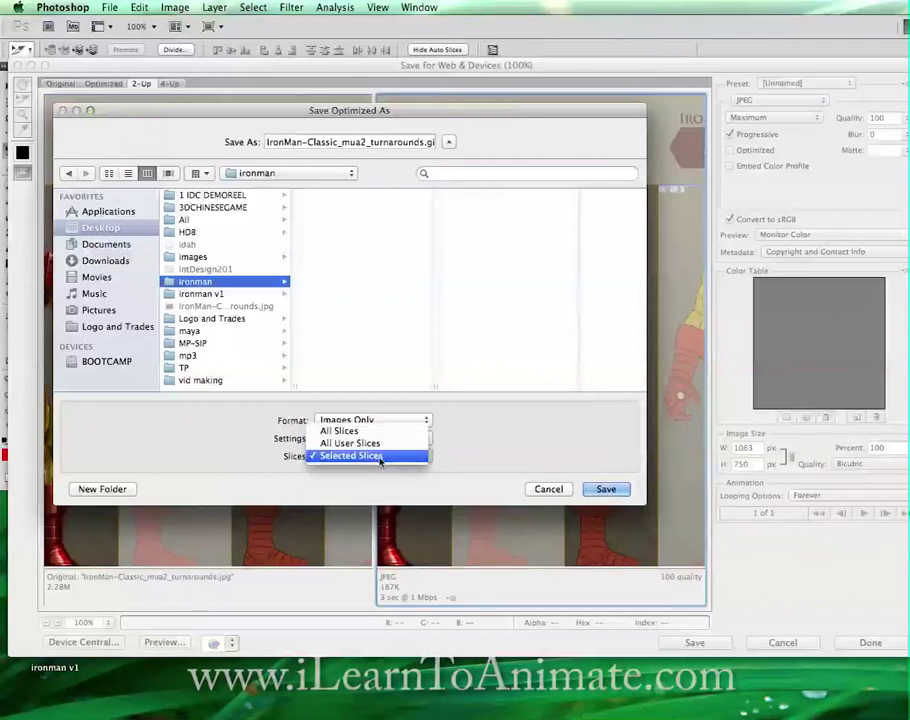
click(380, 458)
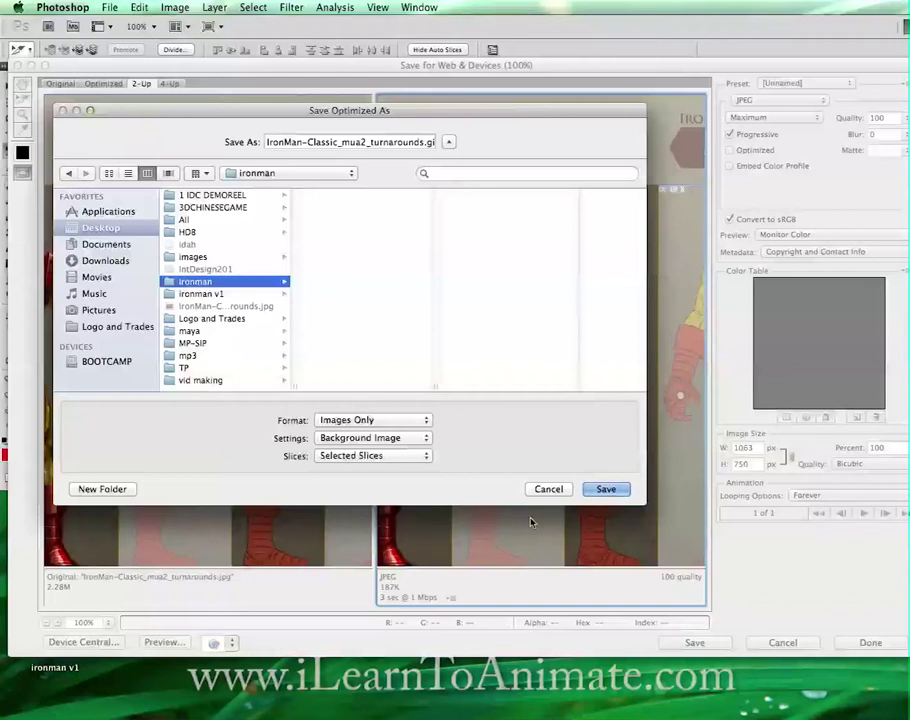
click(604, 489)
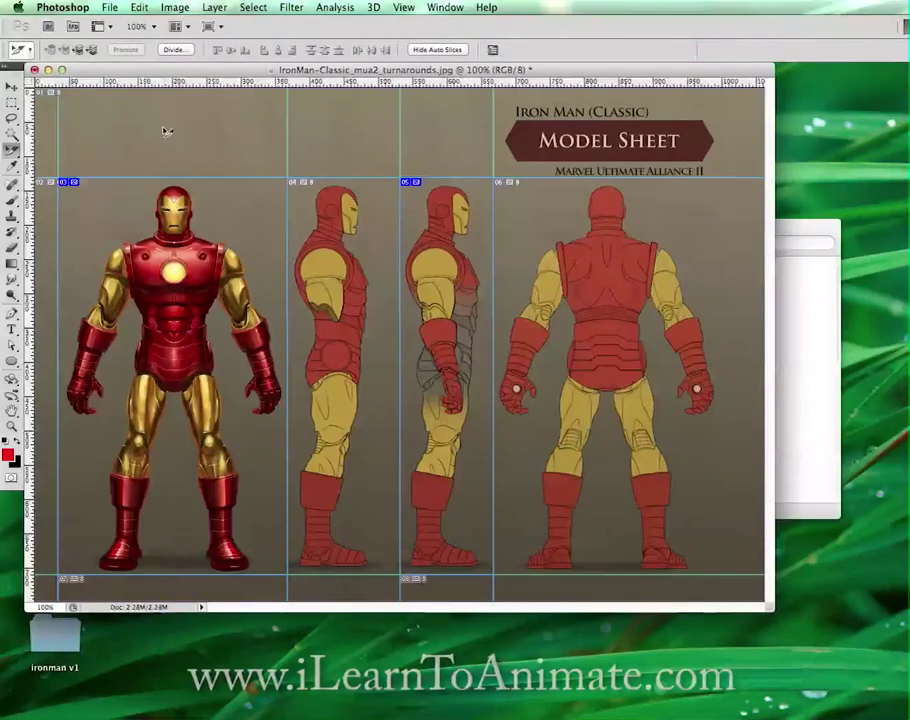
Minimize the turnaround document, hide Photoshop, place the ironman folder beside the turnaround image on the desktop and open it.
click(49, 70)
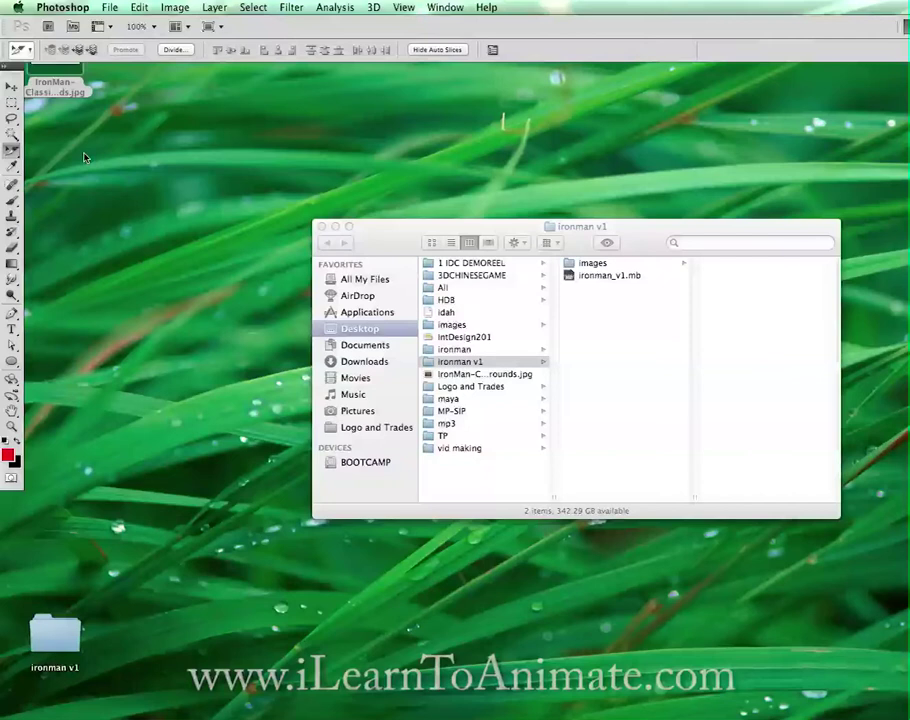
key(super+h)
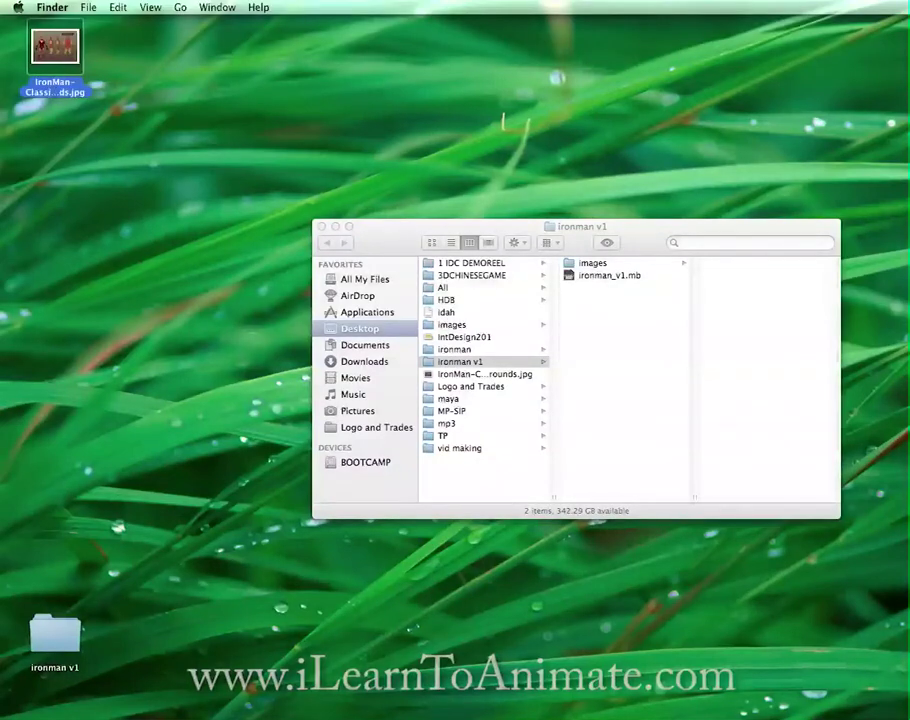
drag(454, 349, 159, 67)
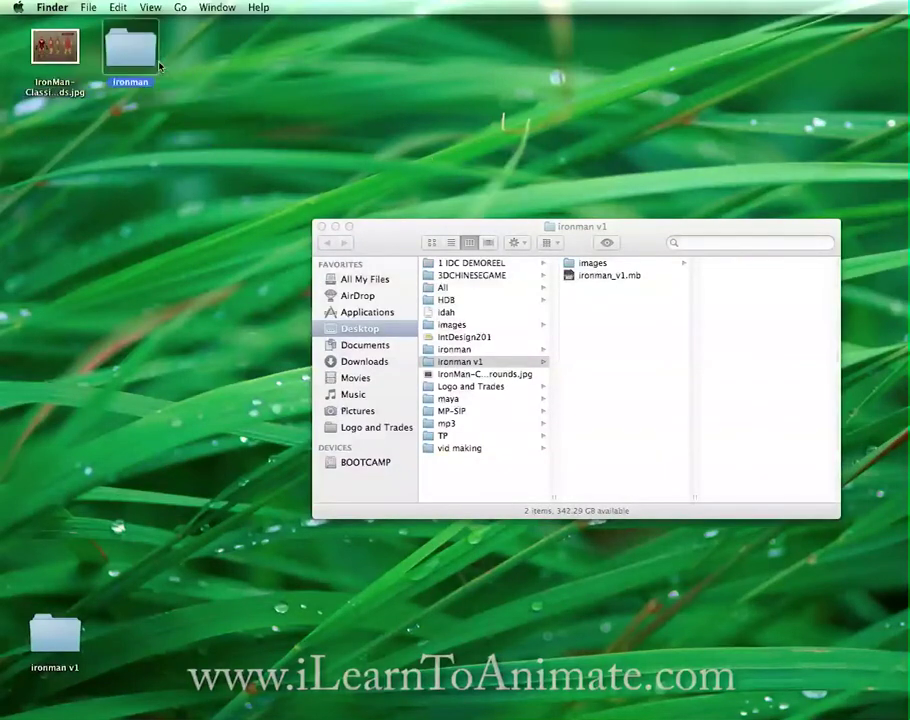
double_click(131, 57)
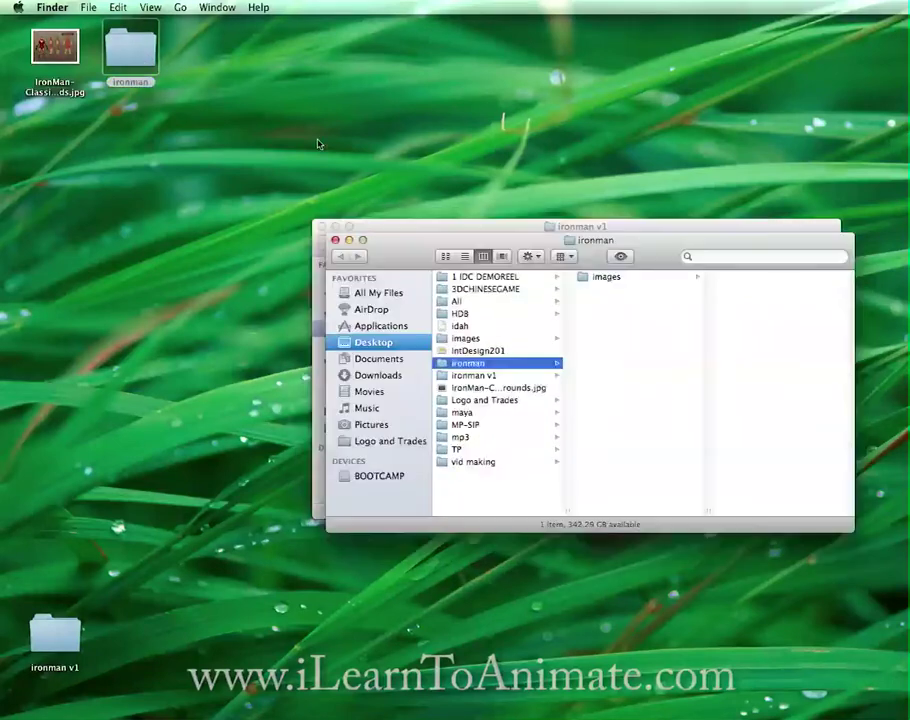
Close the ironman v1 folder window and open the images folder inside ironman.
click(518, 228)
click(323, 228)
drag(463, 238, 299, 117)
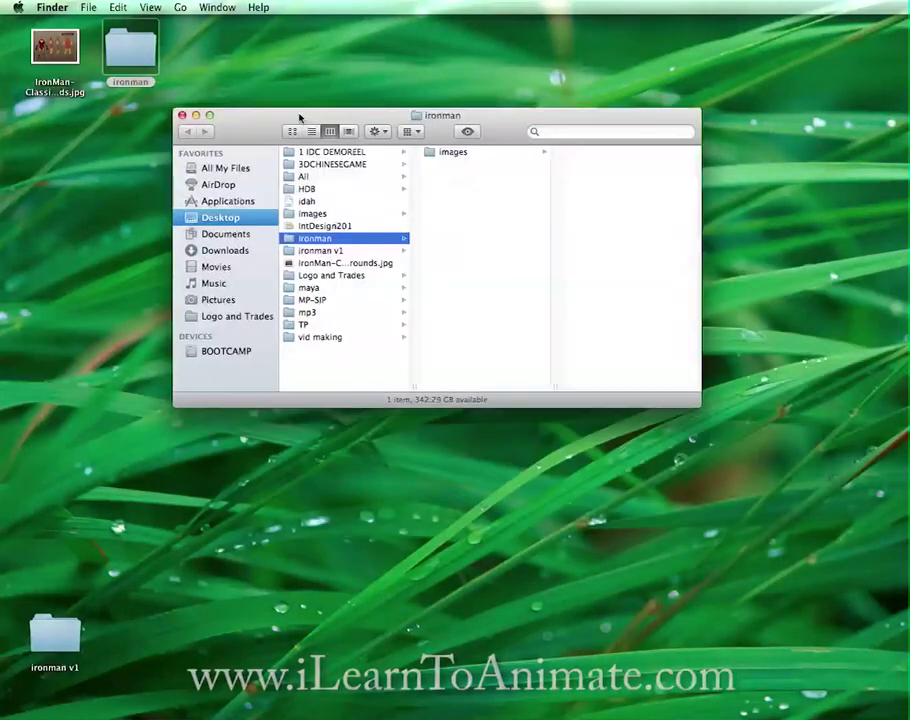
click(445, 153)
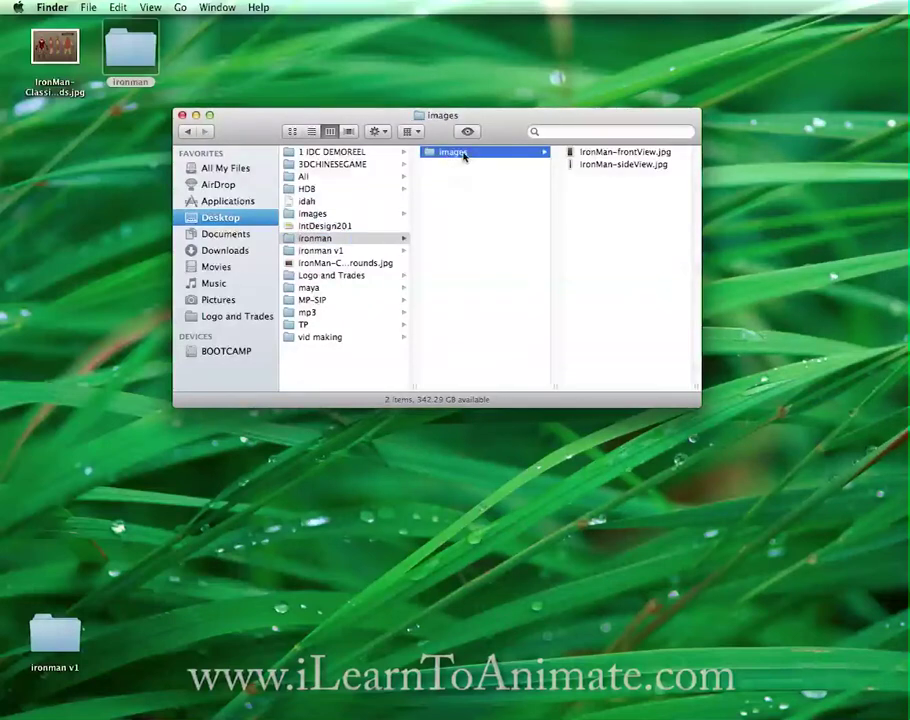
Preview the exported IronMan-frontView.jpg and IronMan-sideView.jpg files to check both views.
click(628, 153)
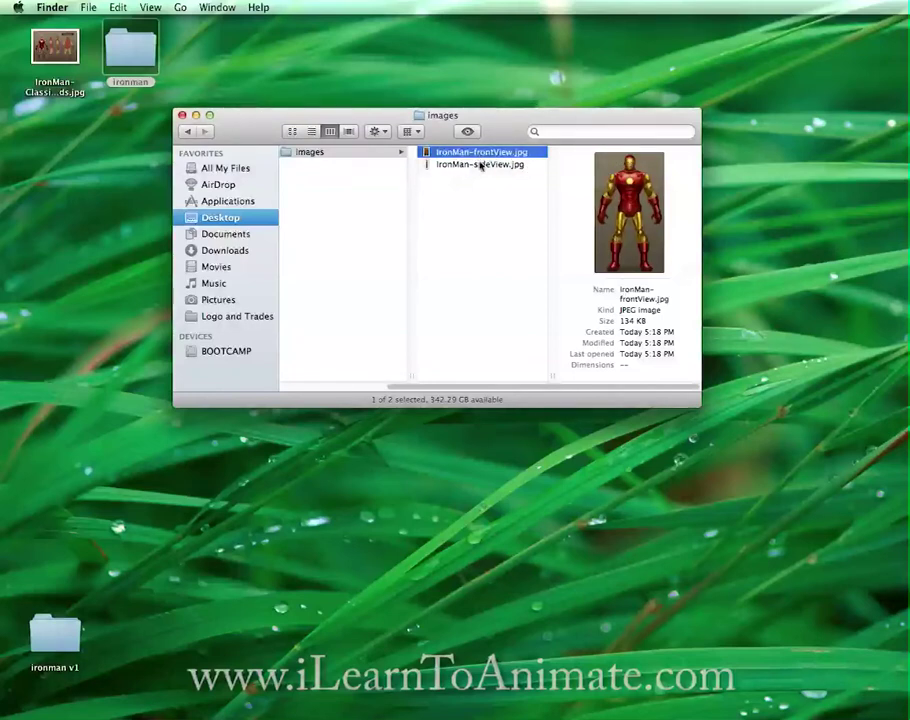
click(481, 166)
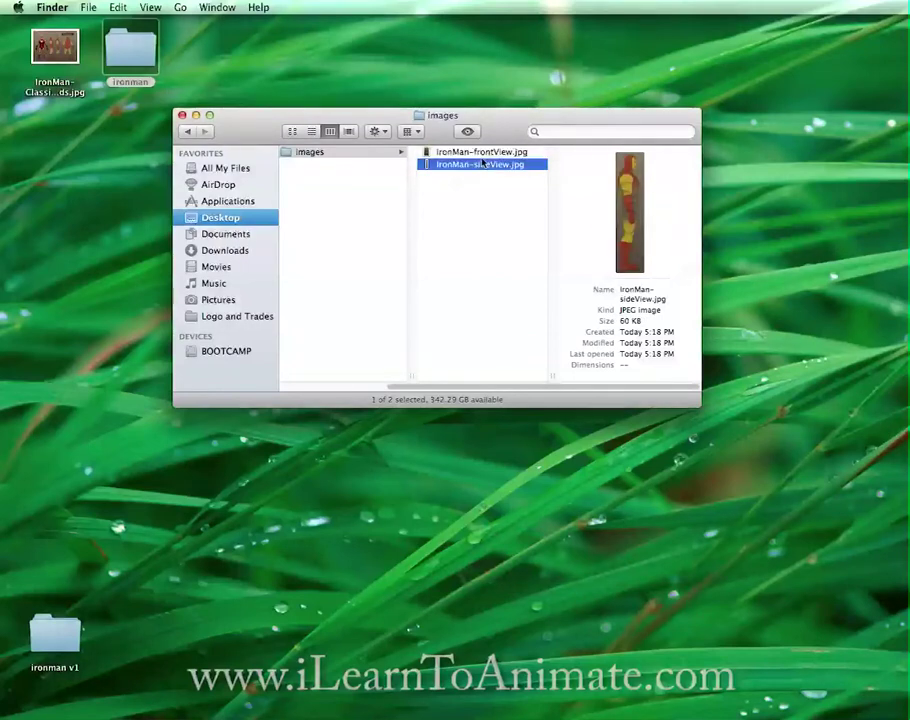
click(484, 153)
click(481, 166)
click(484, 153)
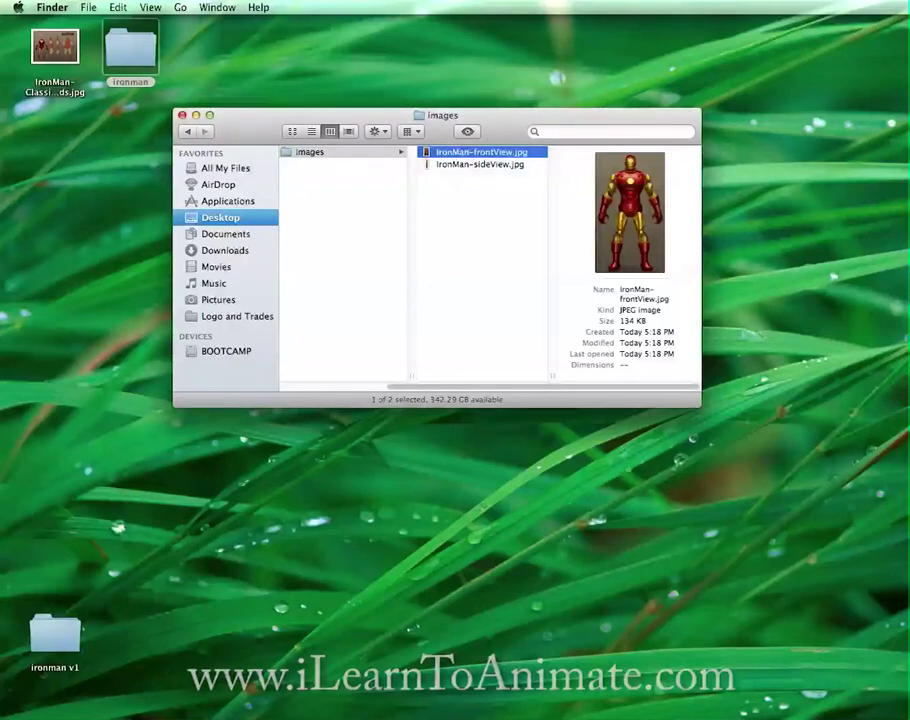
Switch to Maya, show the channel box and draw a polygon plane about 10.2 by 11.5 units around the grid's center.
mouse_move(853, 700)
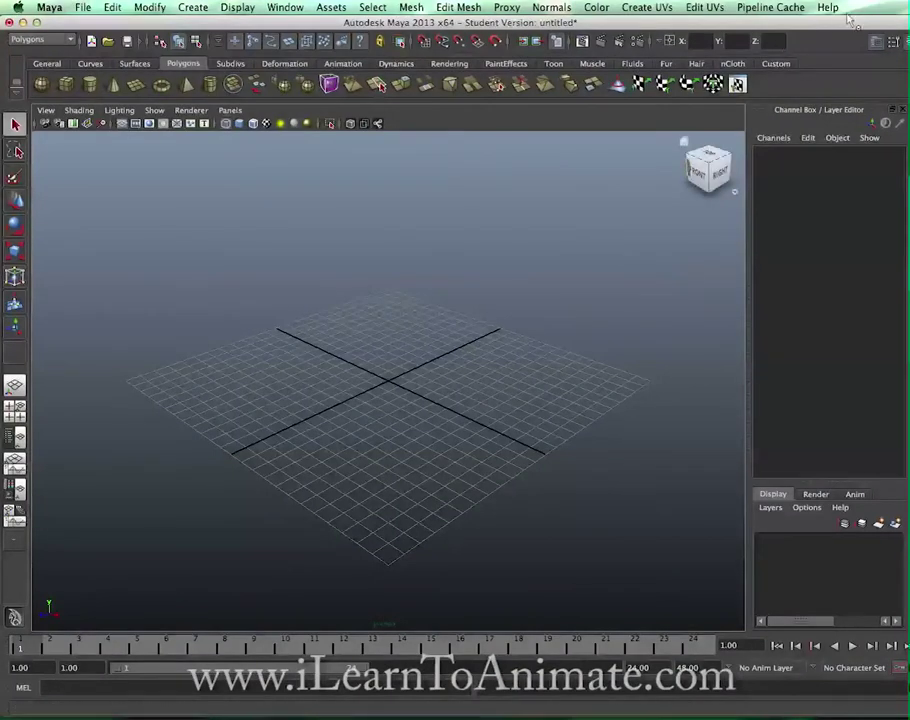
key(ctrl+a)
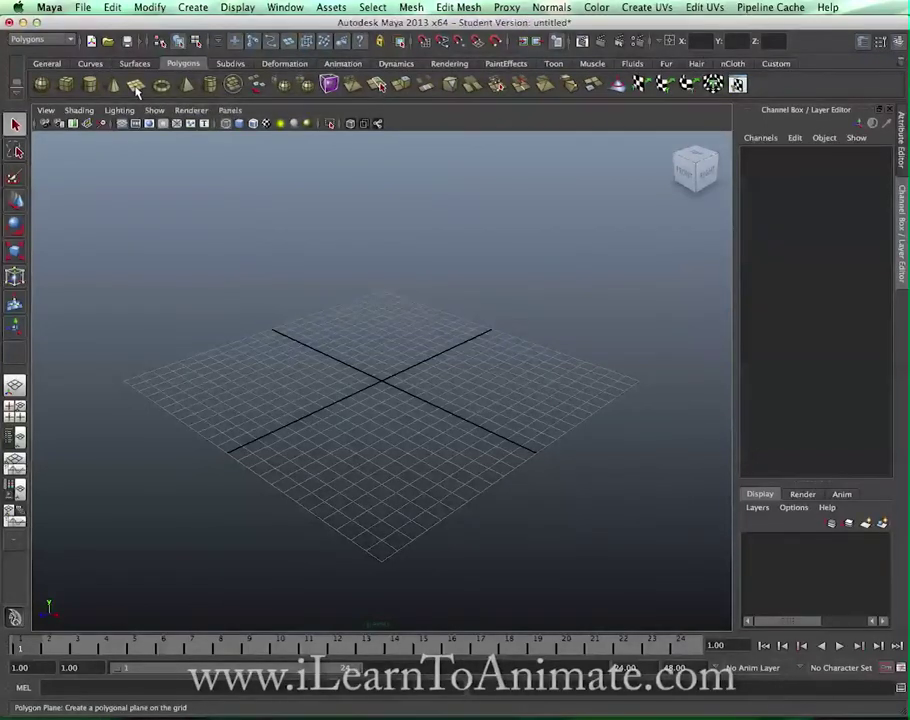
click(137, 88)
drag(396, 337, 390, 442)
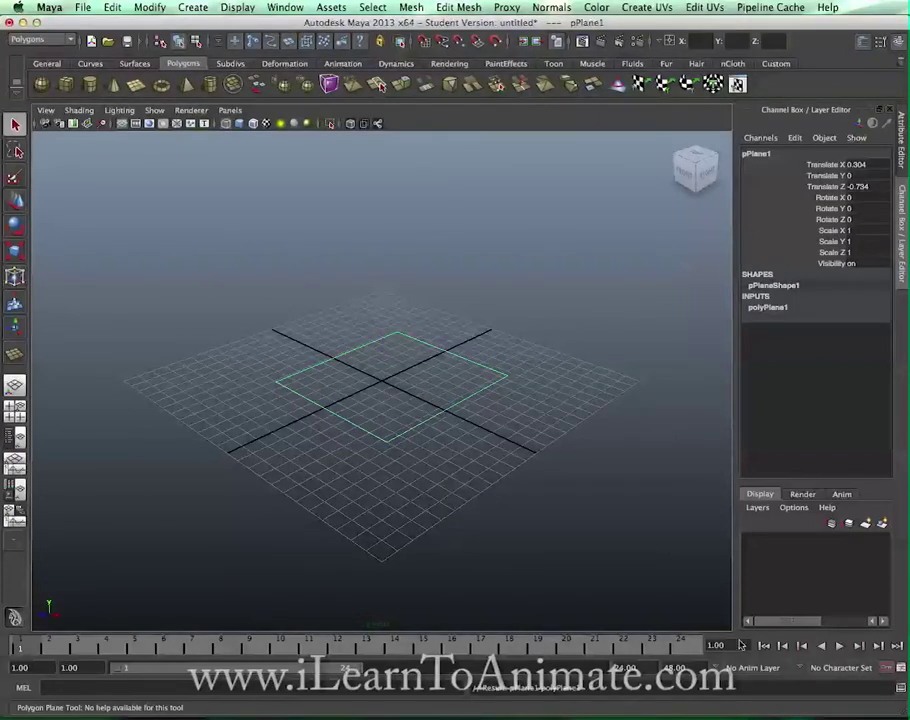
Switch back to Photoshop and choose the Slice Select Tool for the turnaround sheet.
mouse_move(700, 705)
click(432, 688)
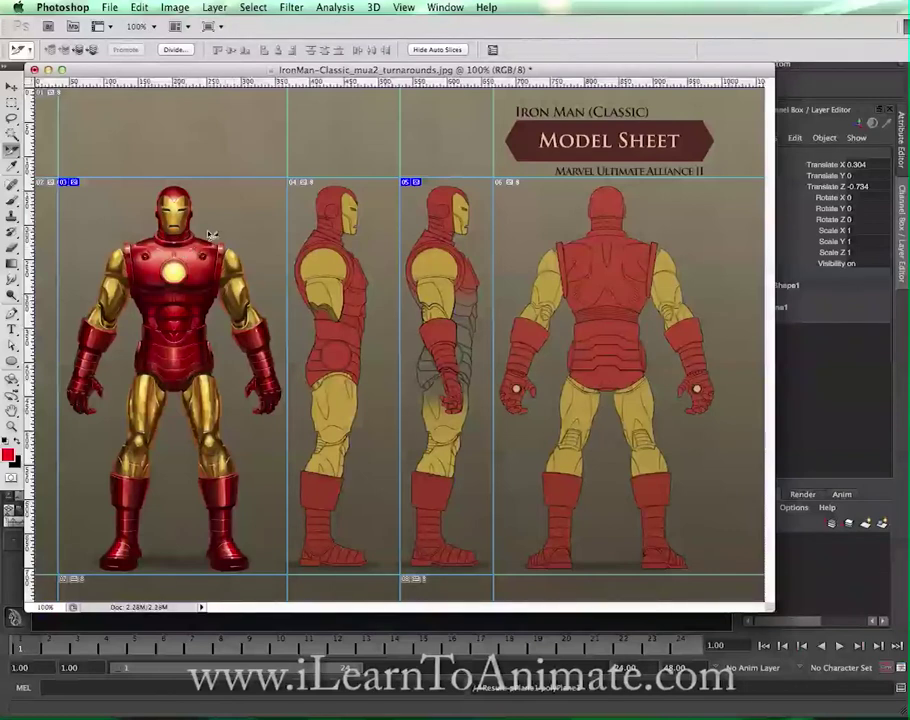
click(16, 152)
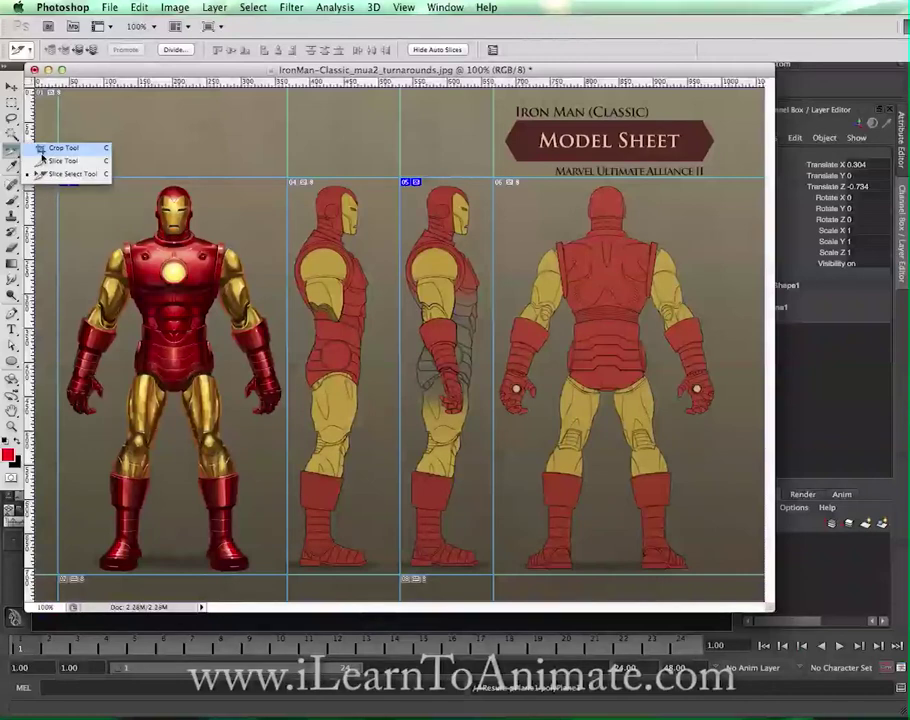
click(53, 176)
click(55, 186)
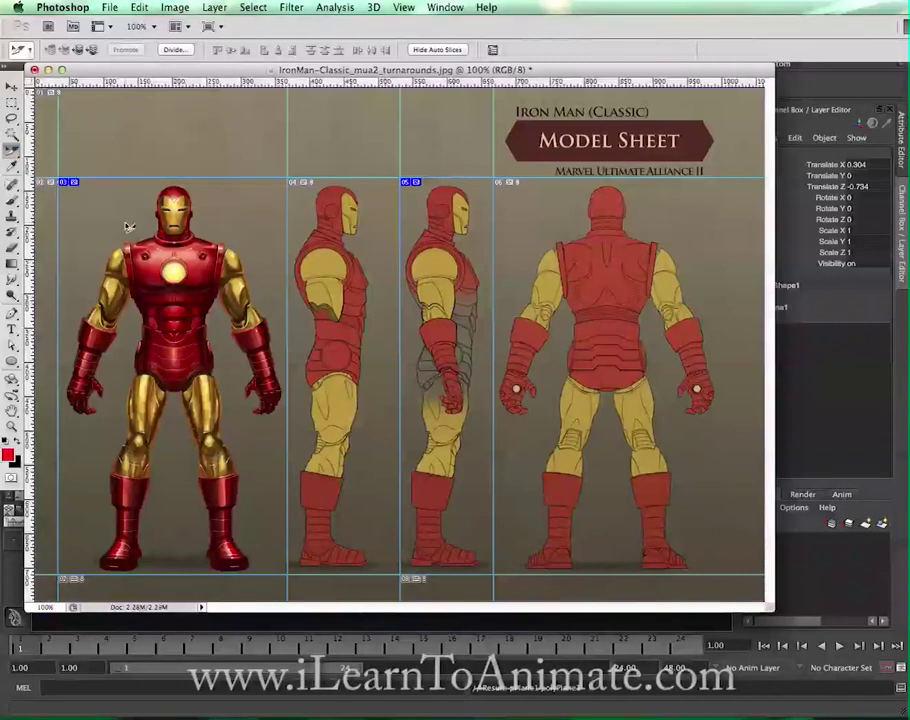
Check the width and height of the IronMan-frontView slice in its slice options, then leave them without changes.
double_click(227, 231)
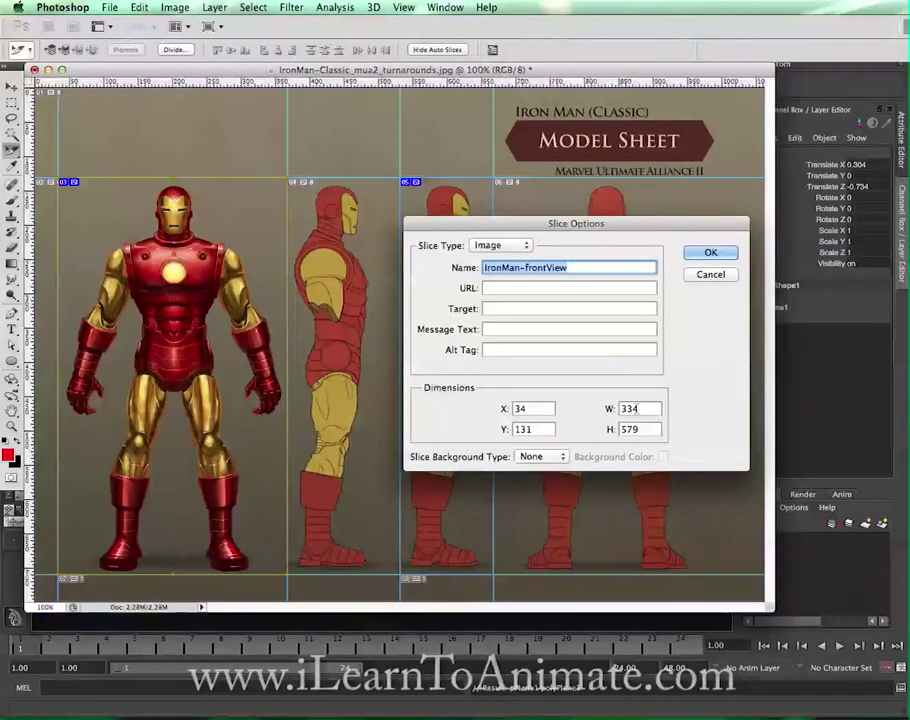
key(Tab)
key(Tab)
key(Tab)
key(Tab)
key(Tab)
key(Tab)
key(Tab)
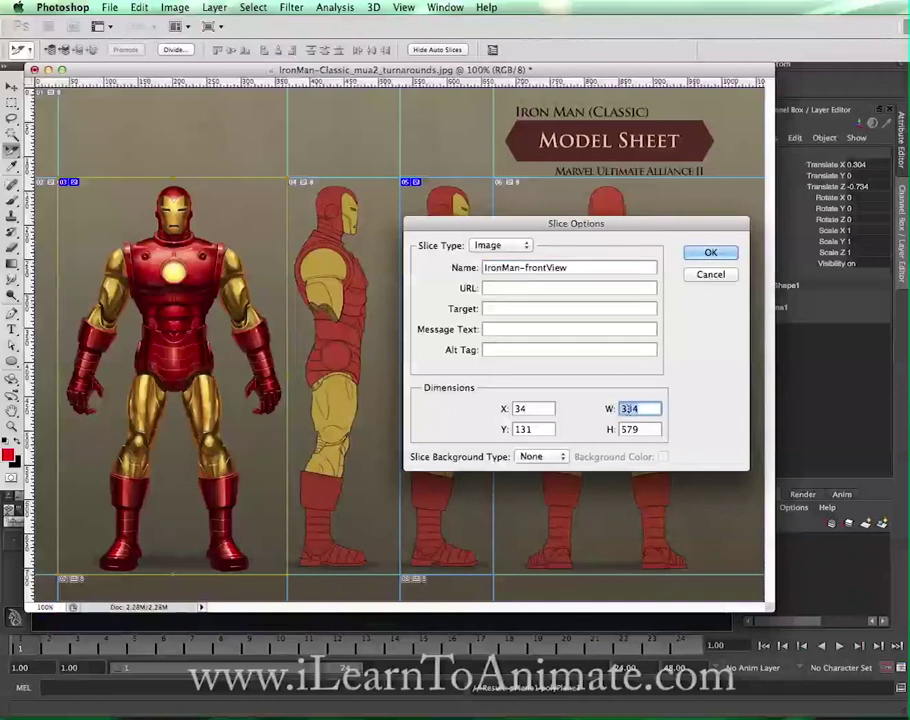
double_click(640, 429)
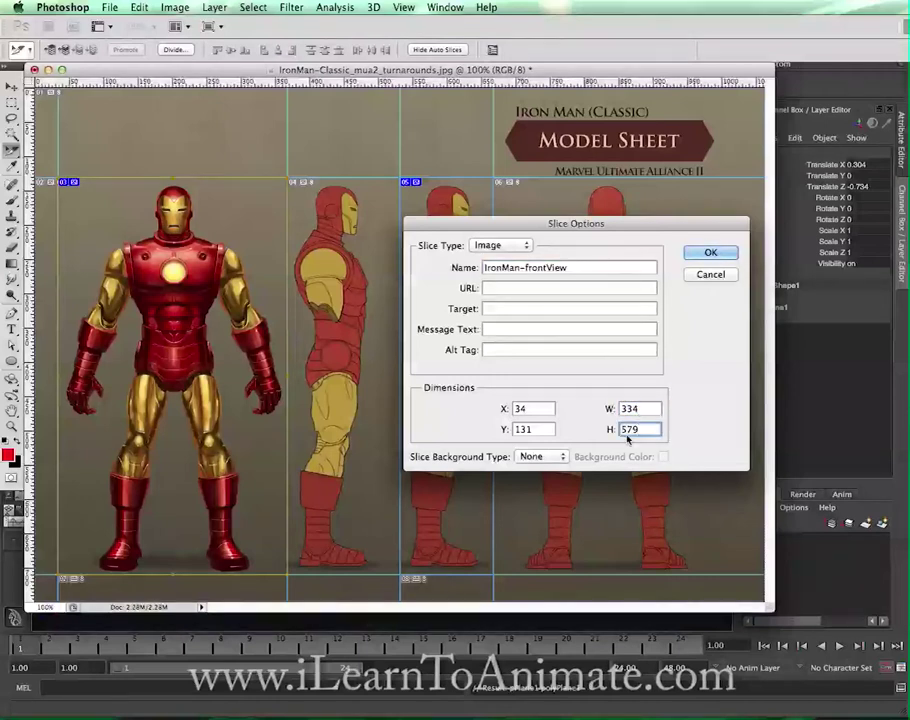
click(692, 277)
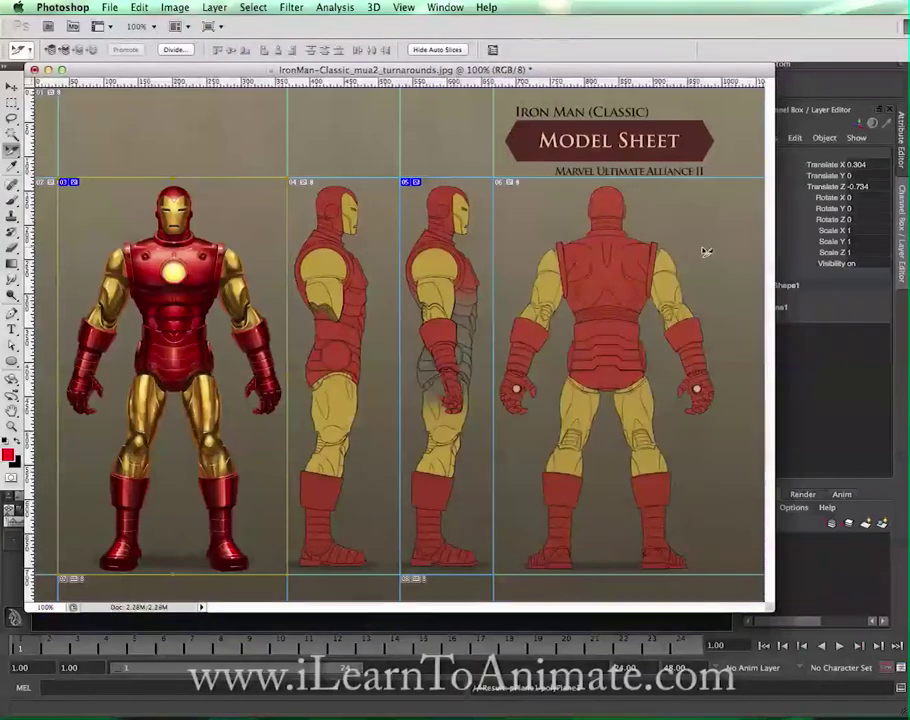
Return to Maya, set the polygon plane's width to 3.34 and height to 5.79, and deselect it.
click(812, 85)
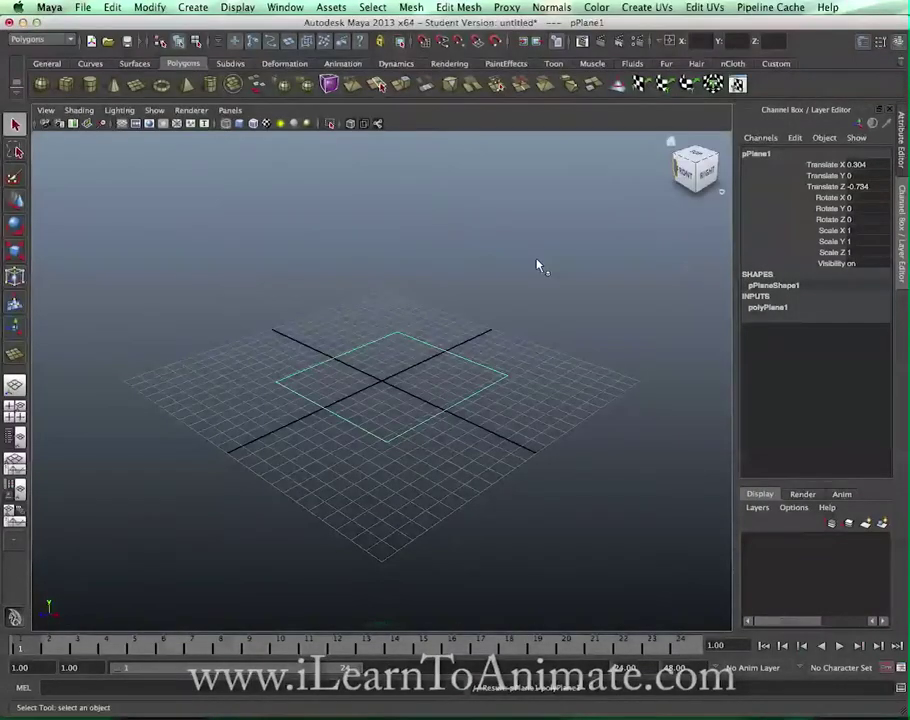
click(762, 309)
click(860, 317)
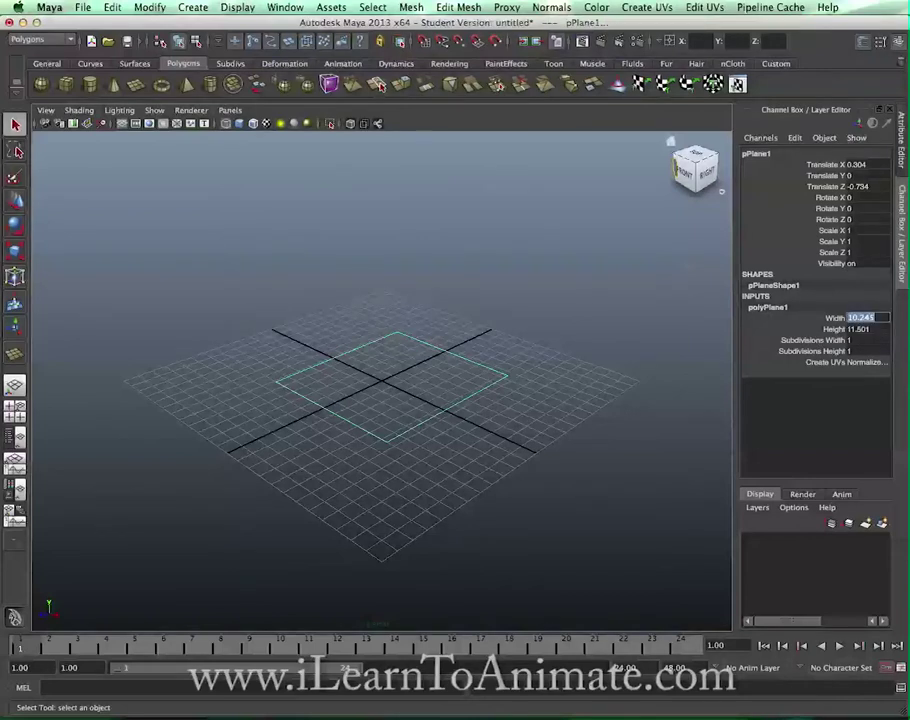
text(33)
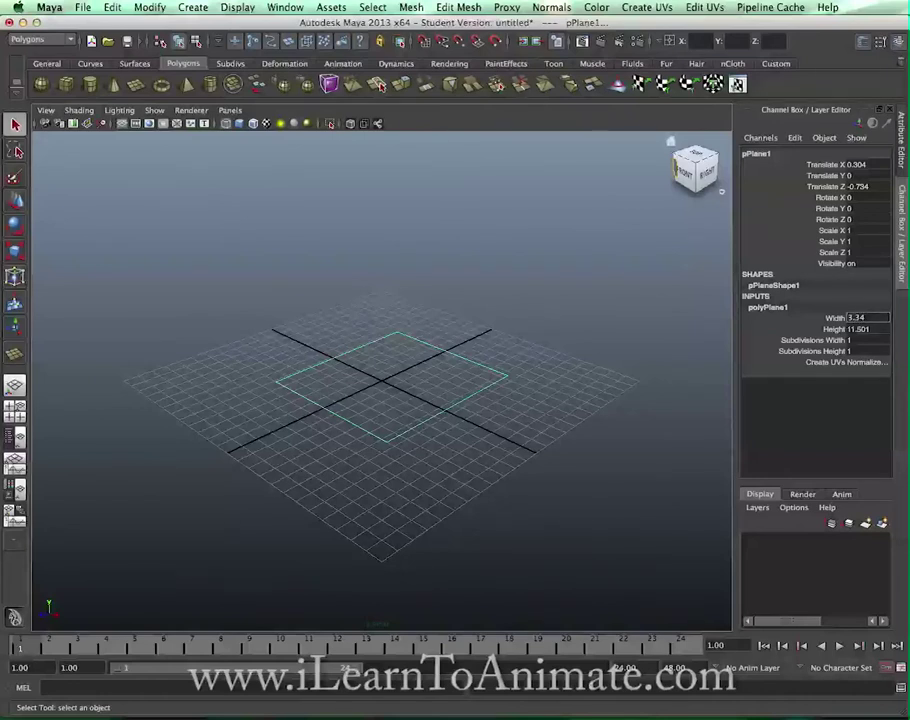
click(864, 329)
text(5)
key(Return)
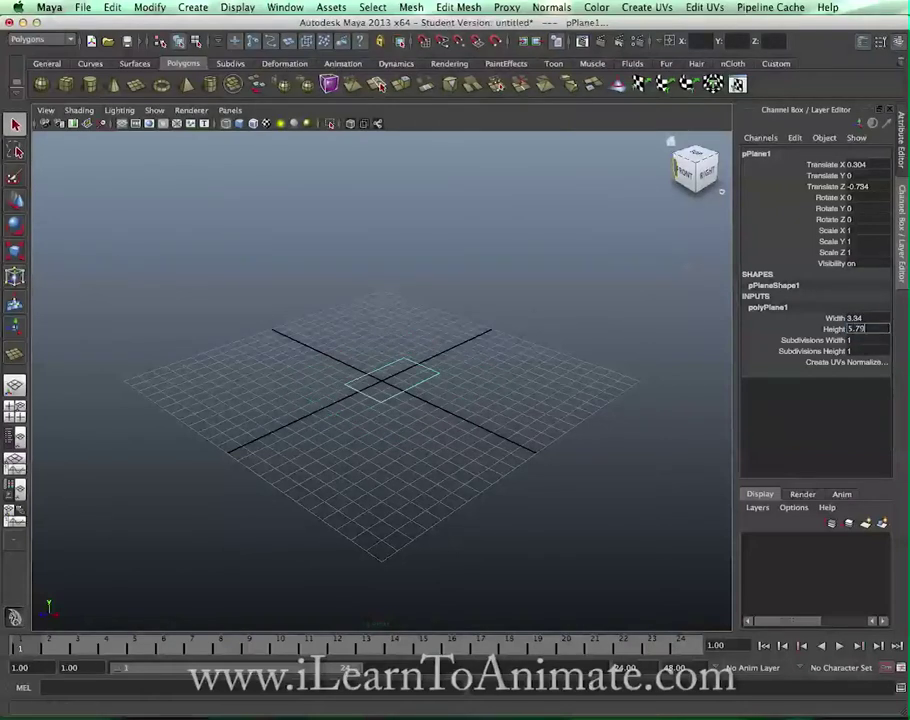
key(Return)
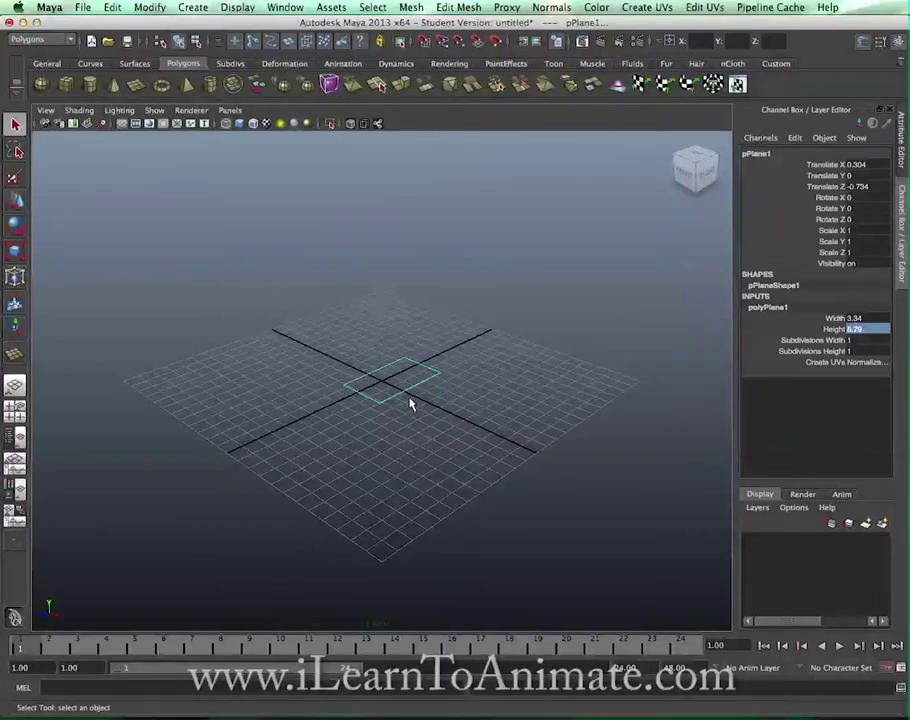
alt+middle_drag(400, 392, 414, 416)
alt+drag(414, 416, 394, 426)
alt+right_drag(394, 426, 416, 427)
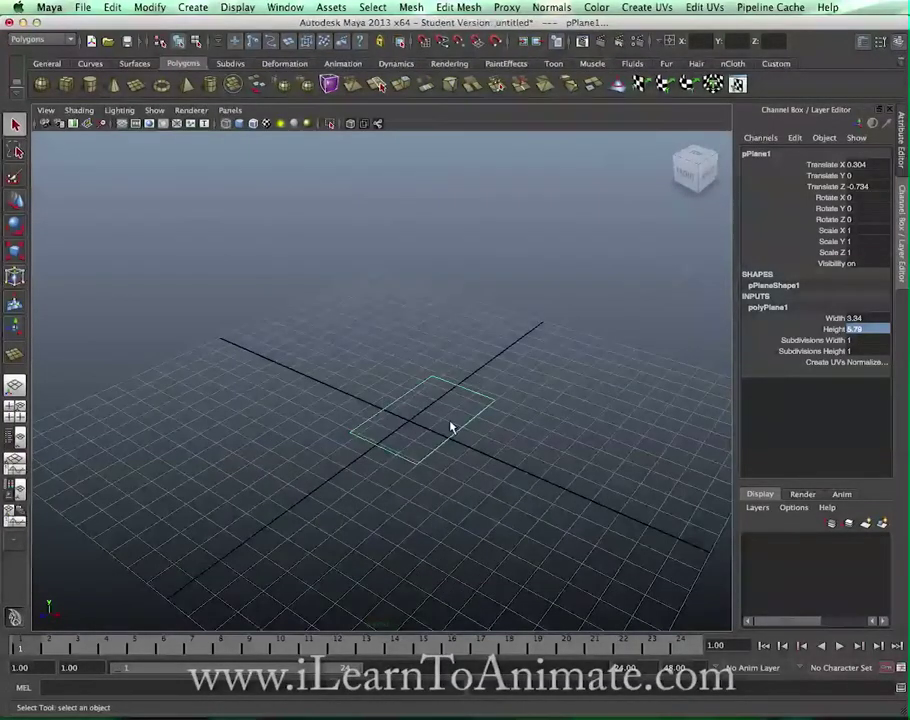
click(534, 484)
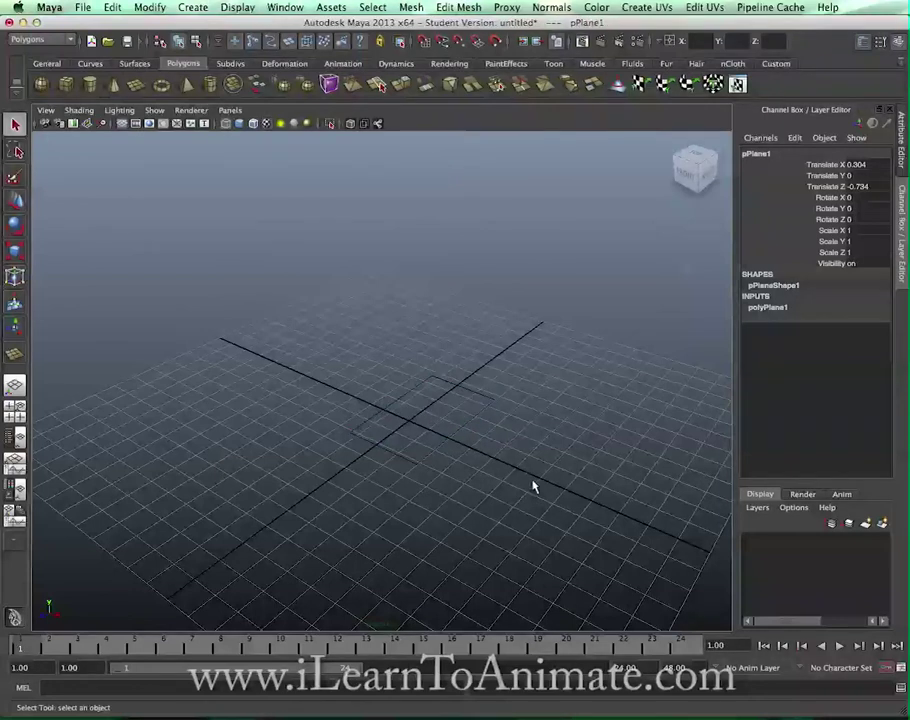
Select the polygon plane and create a new Blinn material in the Hypershade.
drag(473, 380, 526, 451)
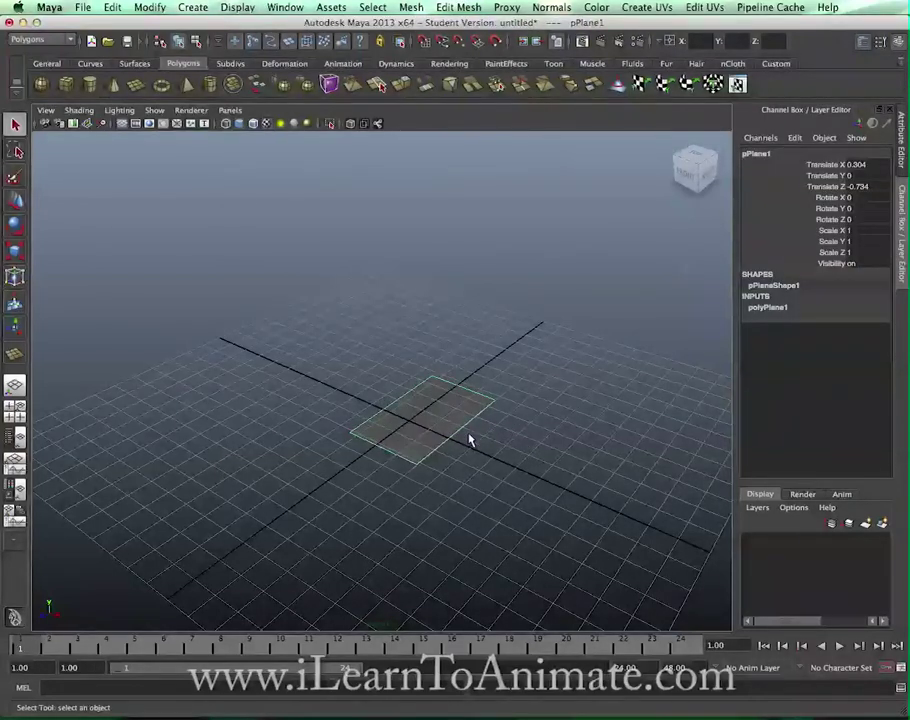
alt+middle_drag(449, 416, 445, 421)
mouse_move(445, 421)
alt+mouse_down()
mouse_move(451, 451)
mouse_move(445, 408)
mouse_move(431, 421)
mouse_move(443, 443)
alt+mouse_up()
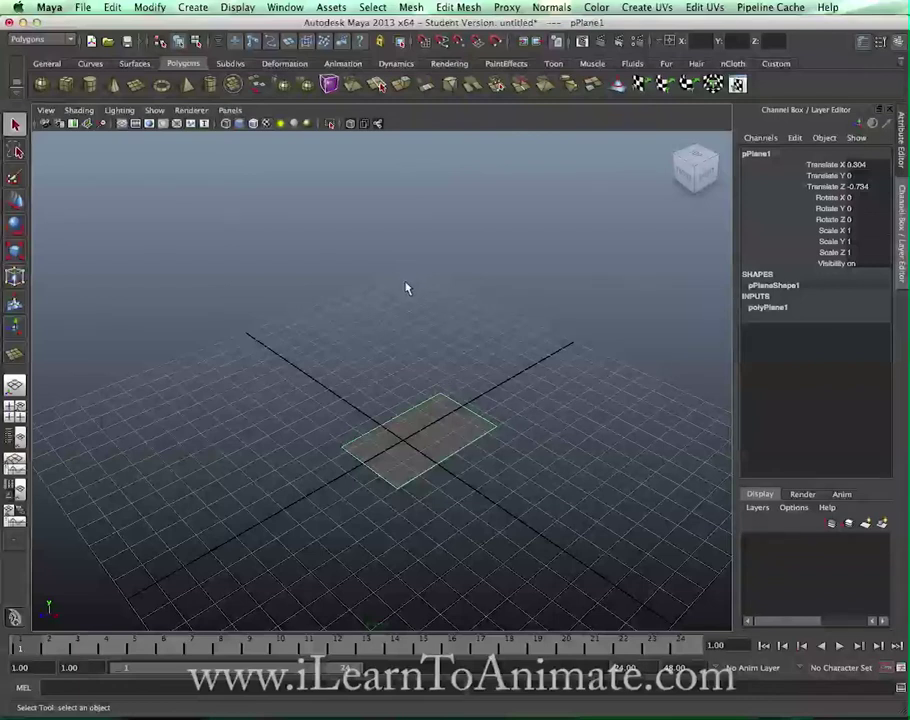
click(286, 8)
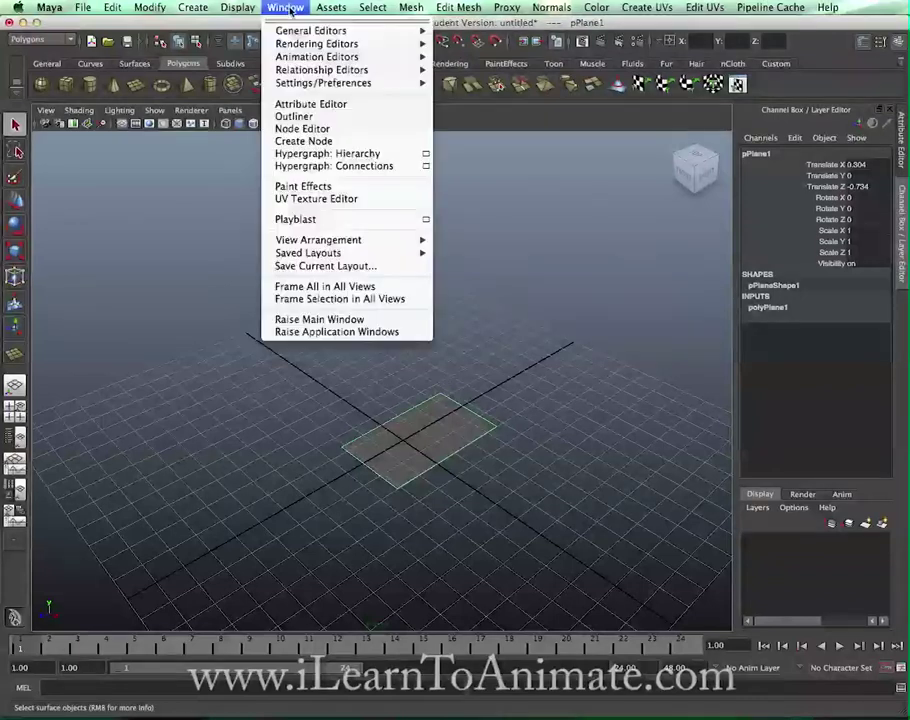
mouse_move(318, 45)
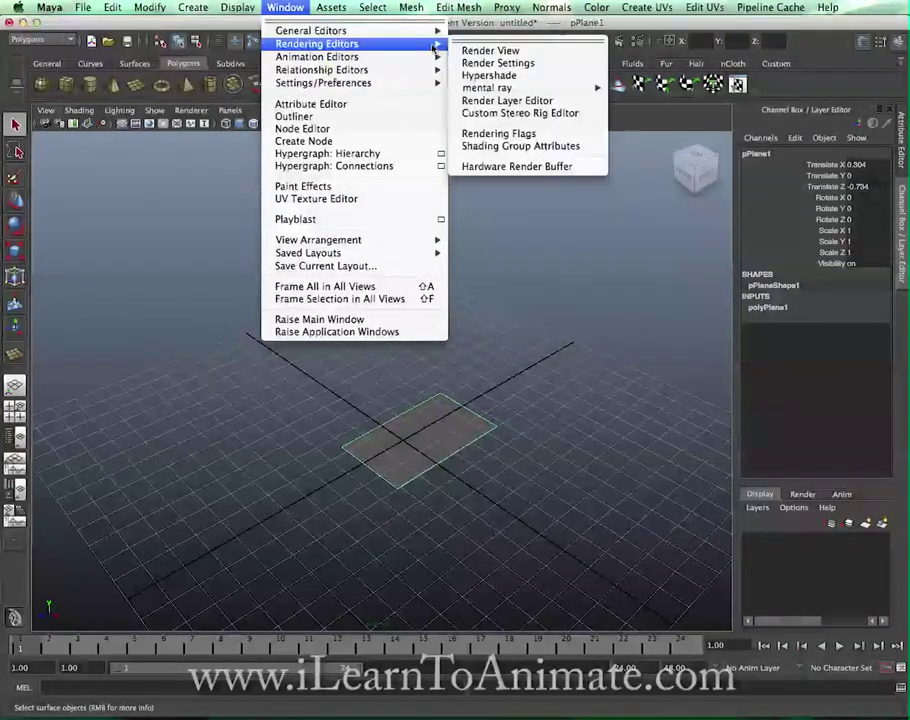
click(485, 78)
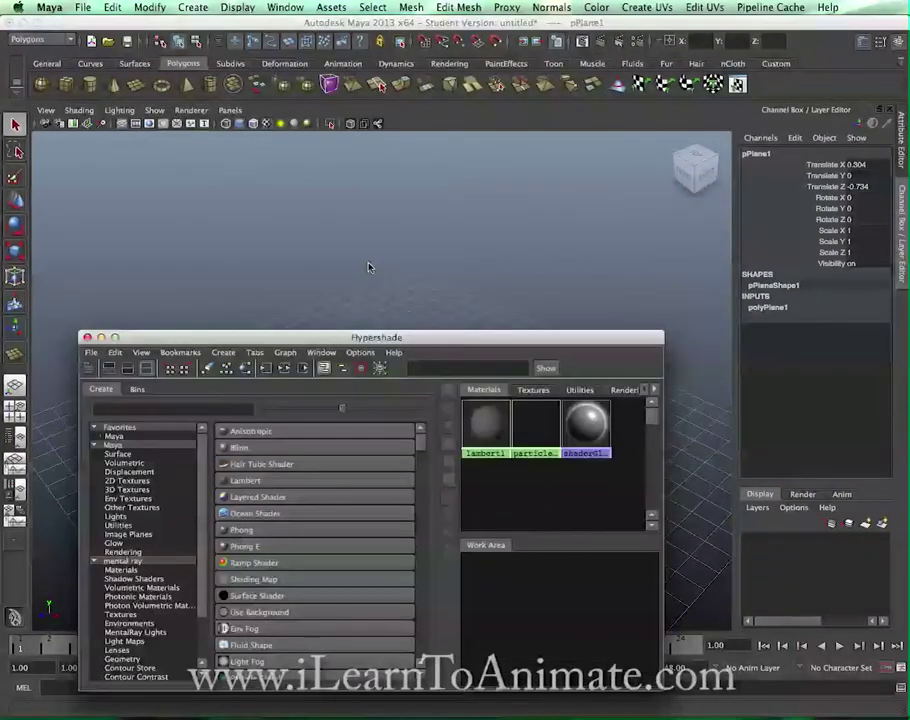
drag(362, 334, 316, 225)
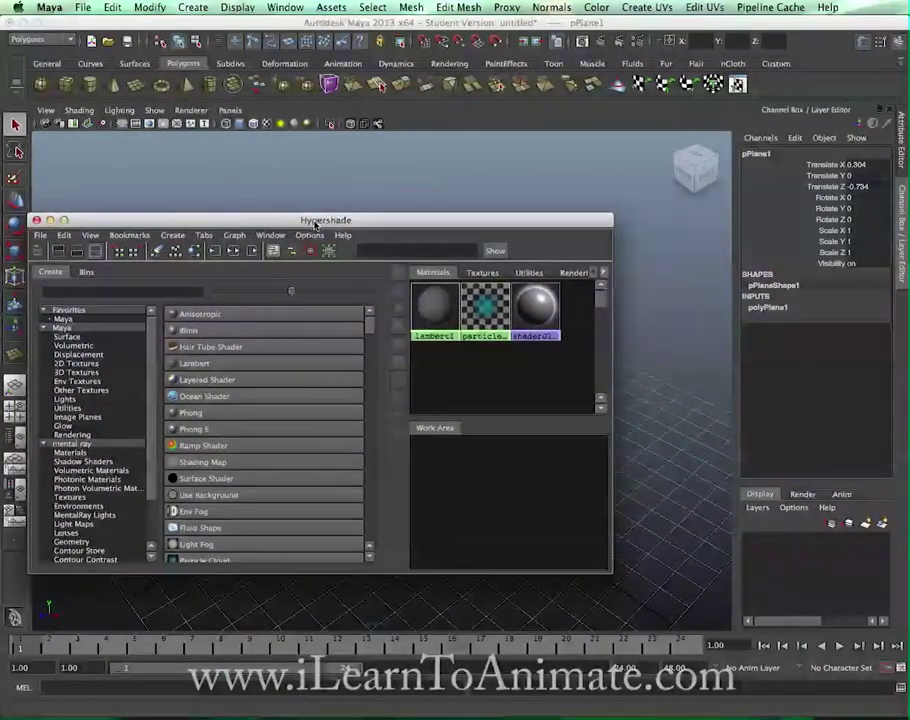
click(188, 333)
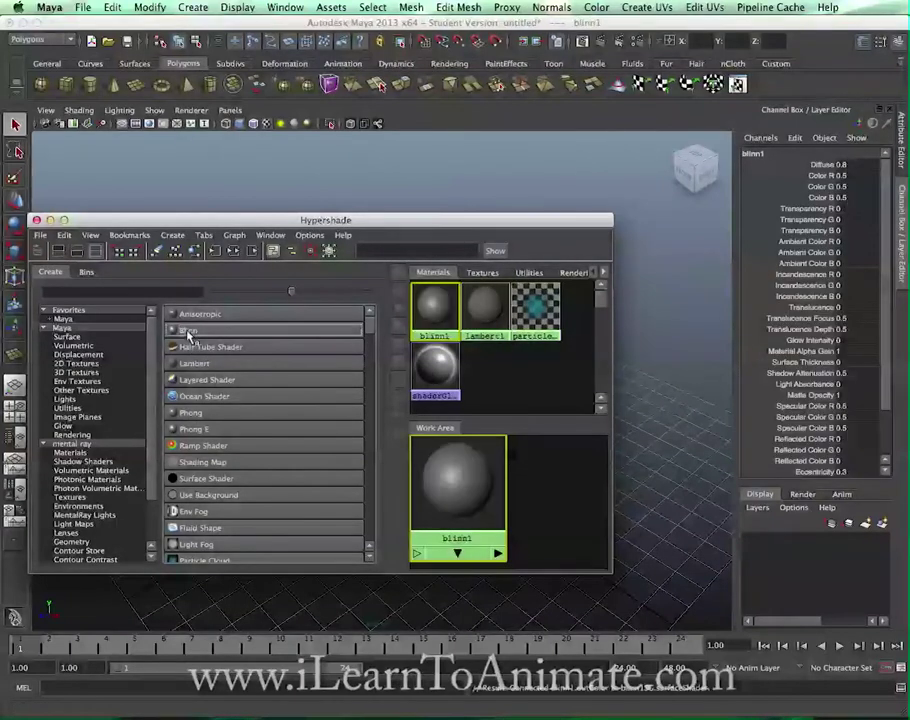
Rename the new Blinn material to ironman-frontRef.
double_click(443, 318)
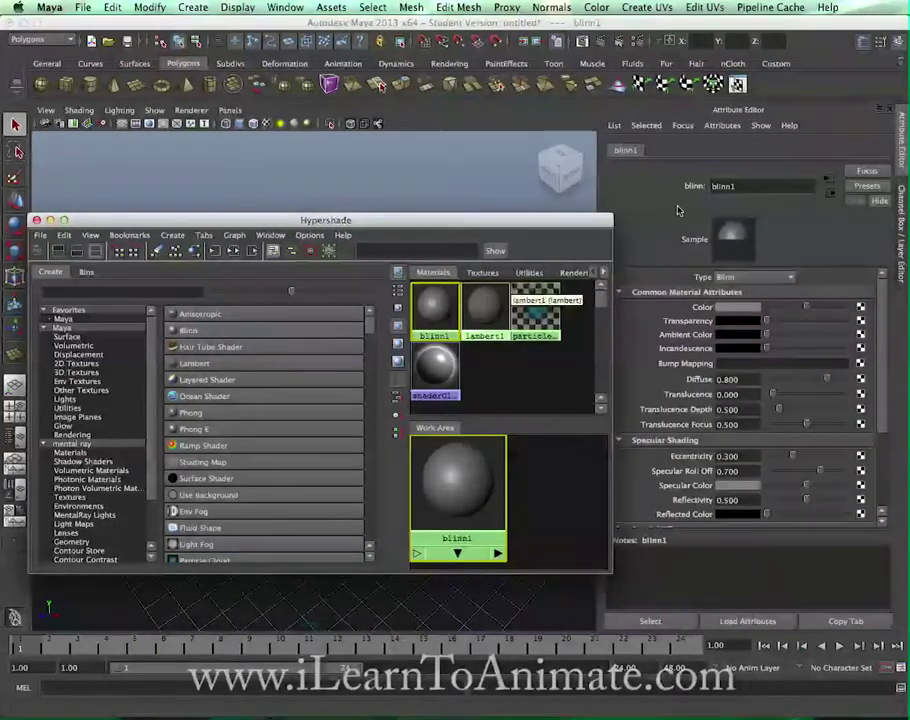
double_click(782, 186)
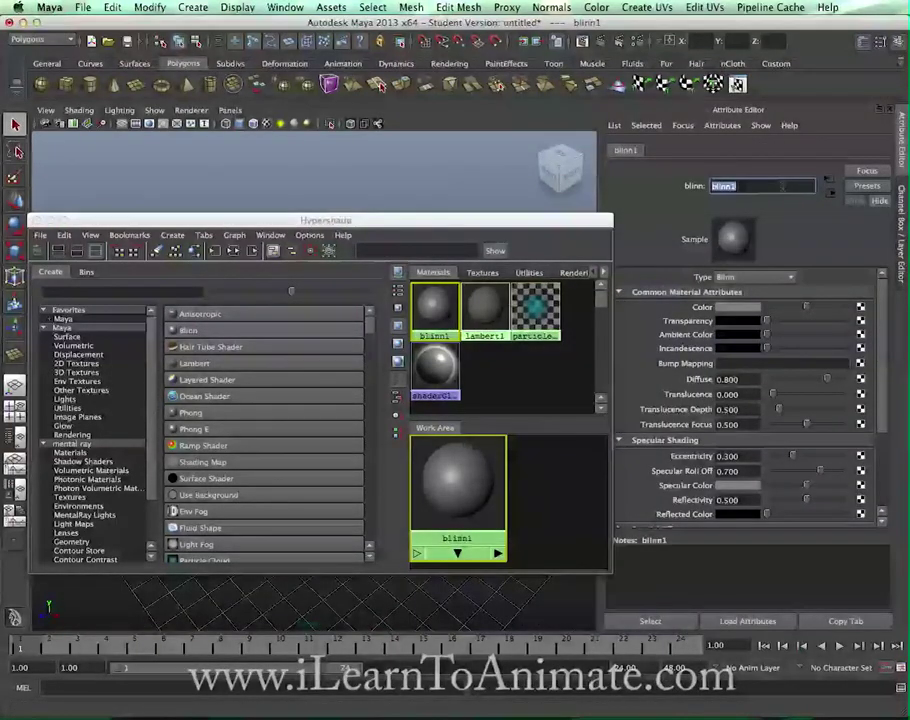
text(ironman-frontRef)
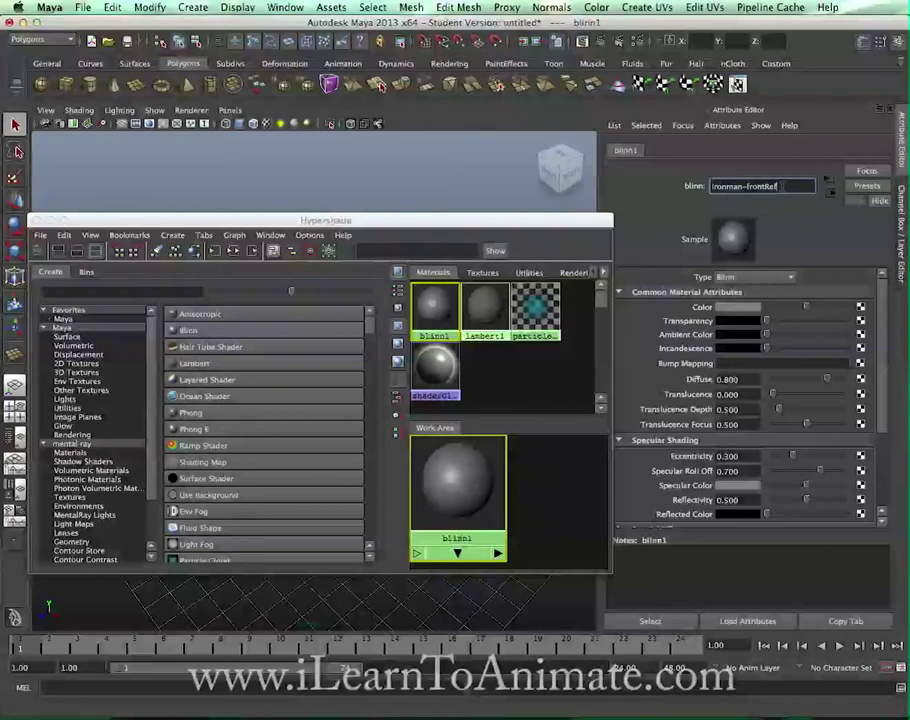
key(Return)
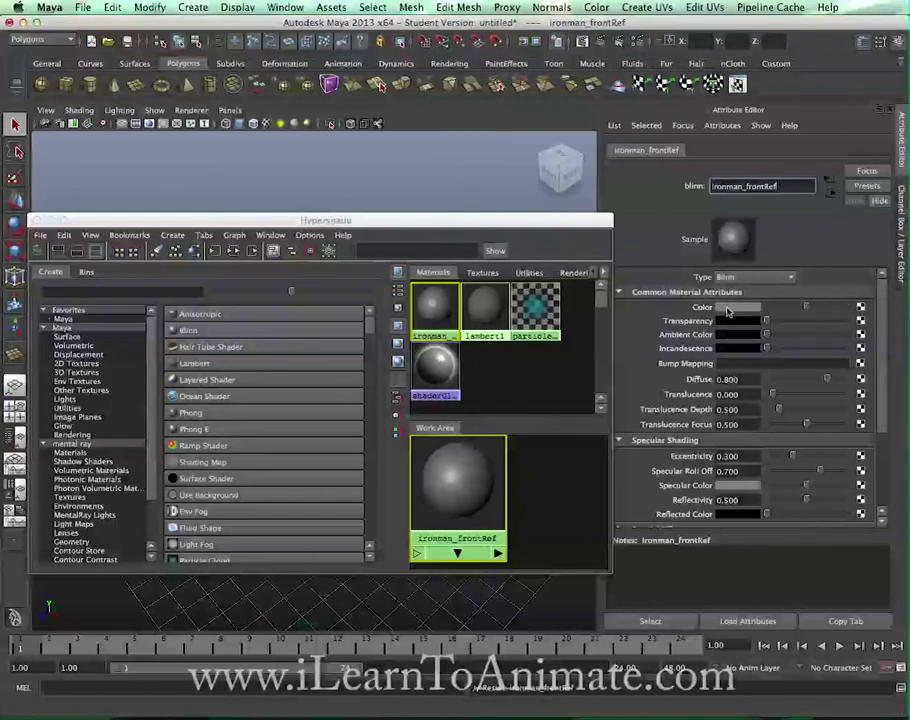
Connect a File texture node to the front reference material's Color attribute.
click(860, 308)
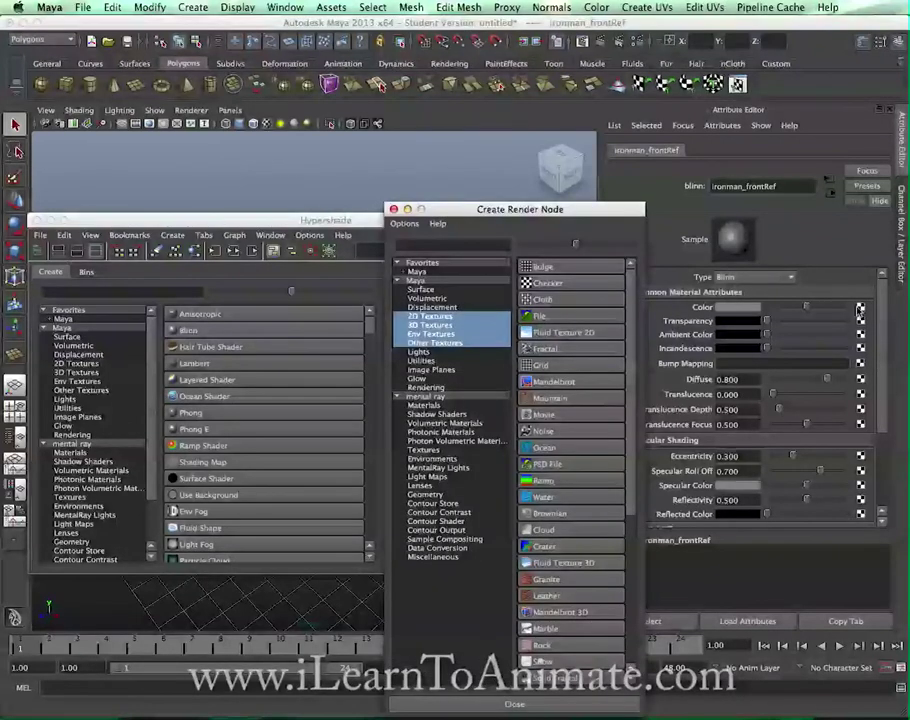
drag(539, 224, 471, 173)
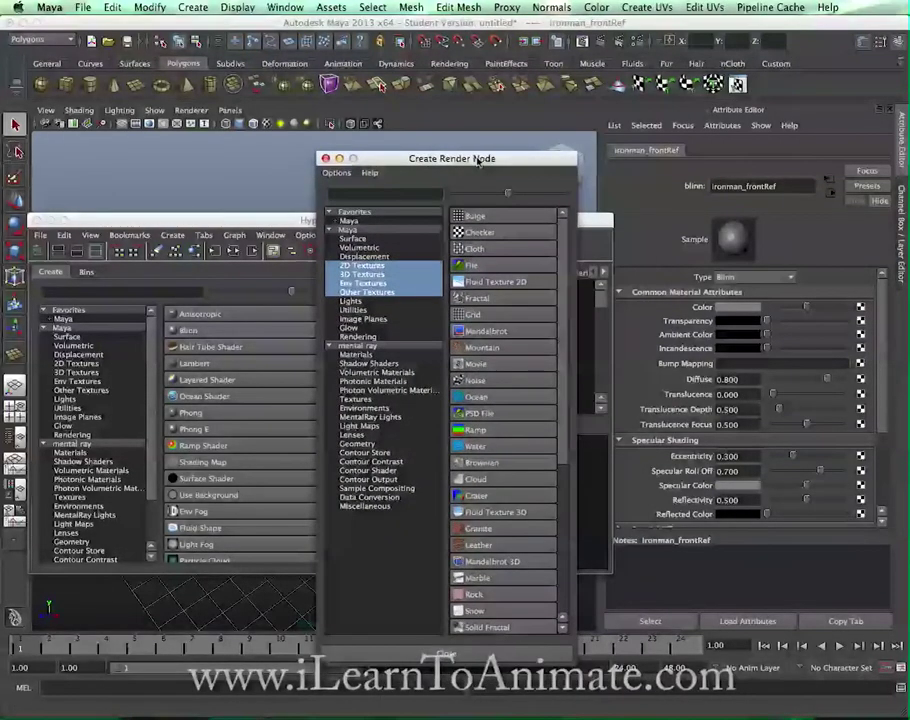
click(478, 268)
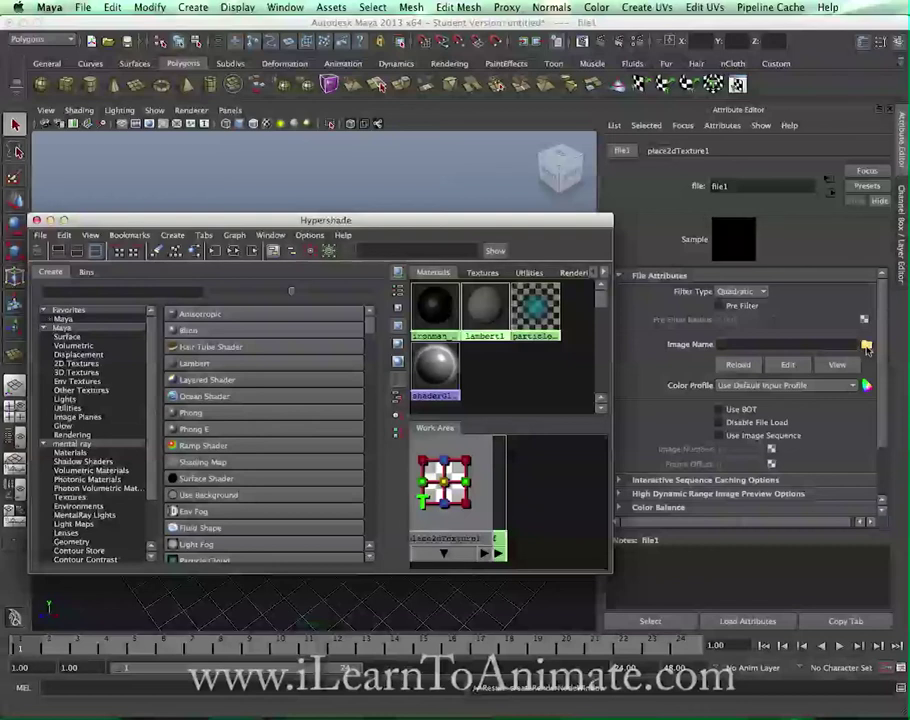
Load IronMan-frontView.jpg from the Desktop's ironman/images folder as the file texture's image.
click(866, 345)
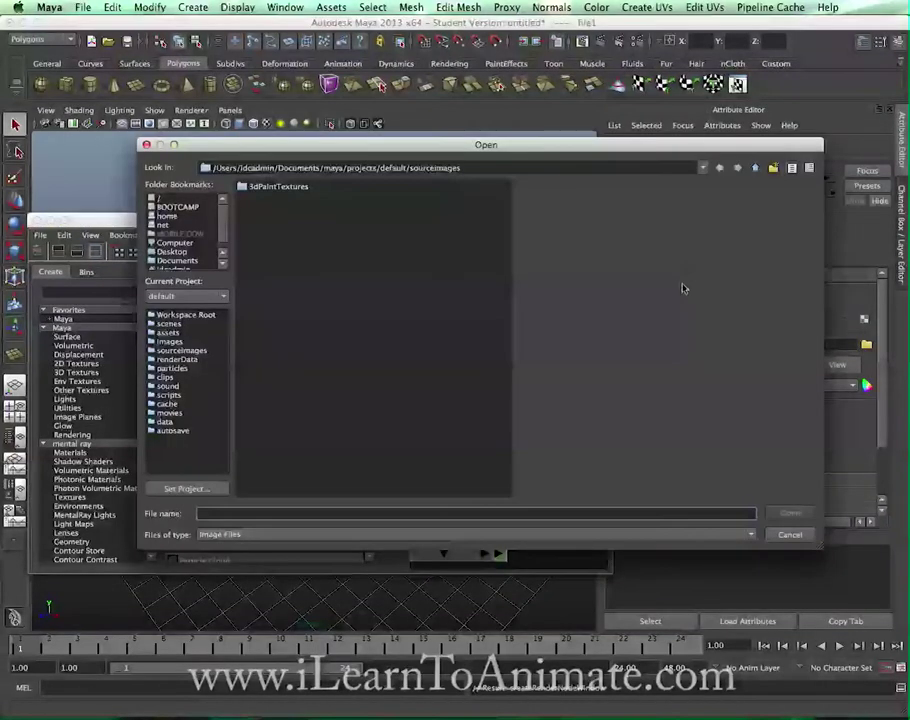
scroll(178, 250, down, 1)
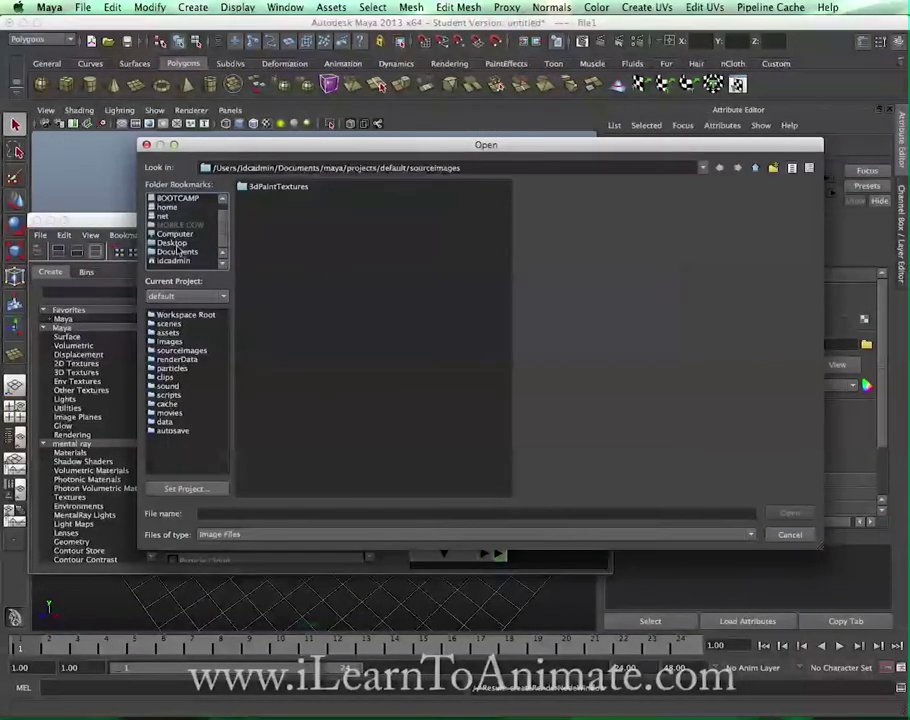
click(172, 243)
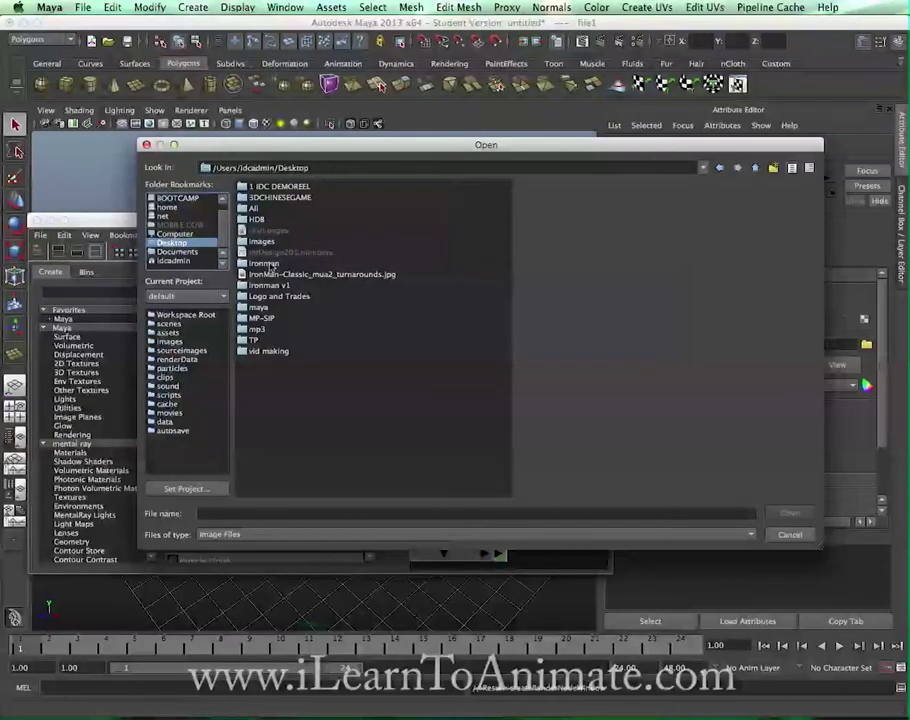
double_click(272, 263)
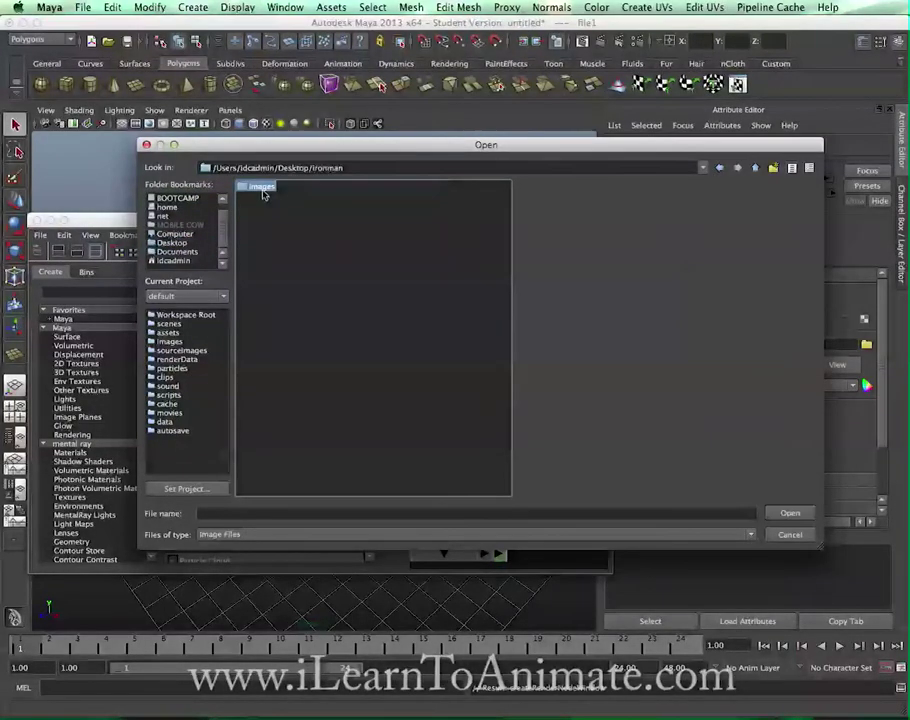
double_click(263, 190)
click(285, 186)
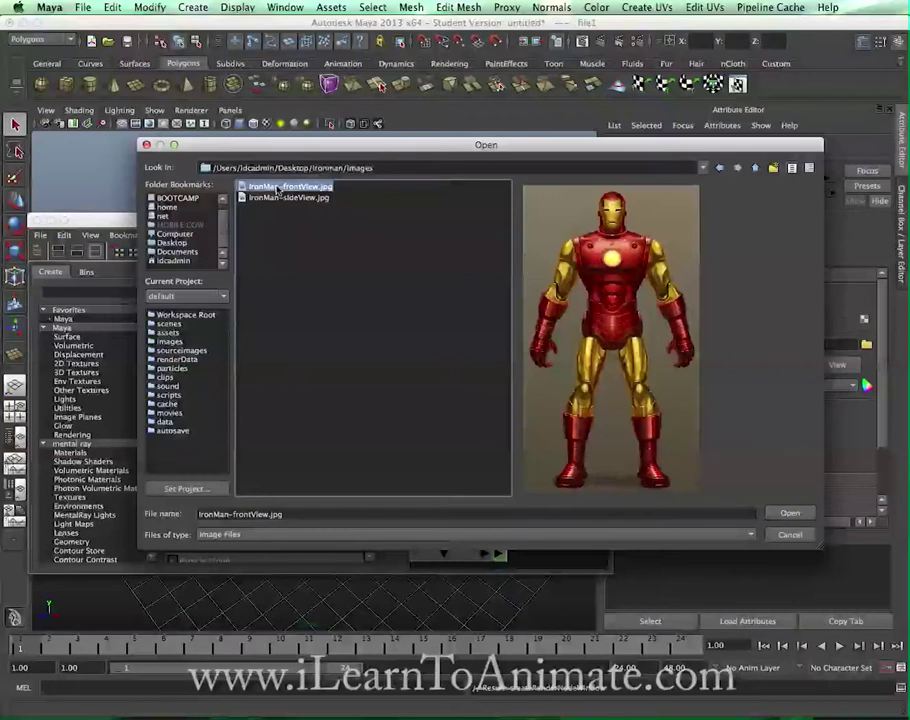
click(792, 512)
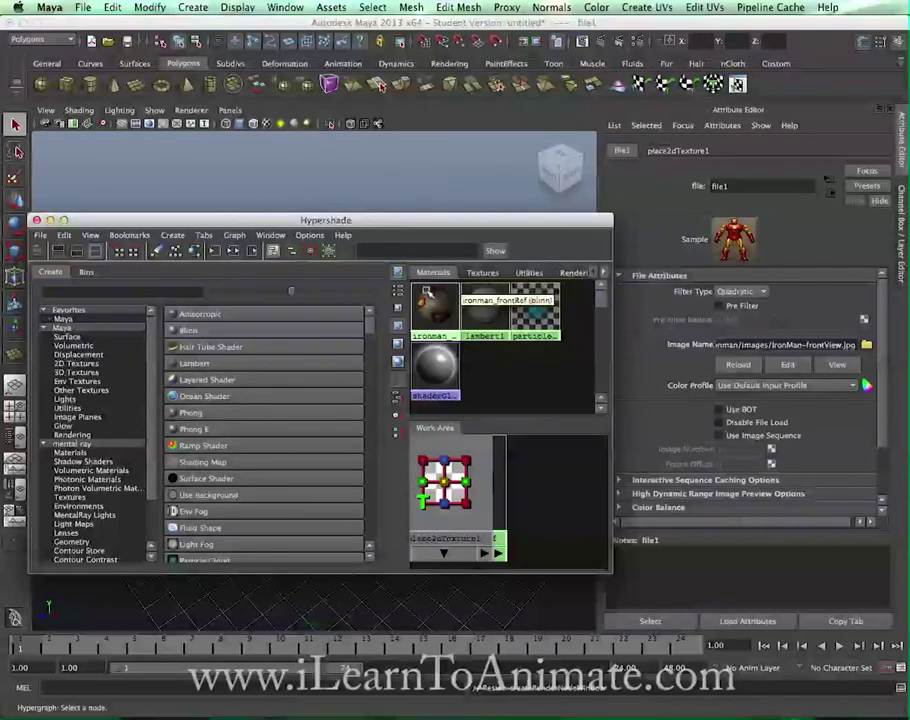
Assign the ironman_frontRef material to the polygon plane and close the Hypershade.
drag(455, 220, 142, 233)
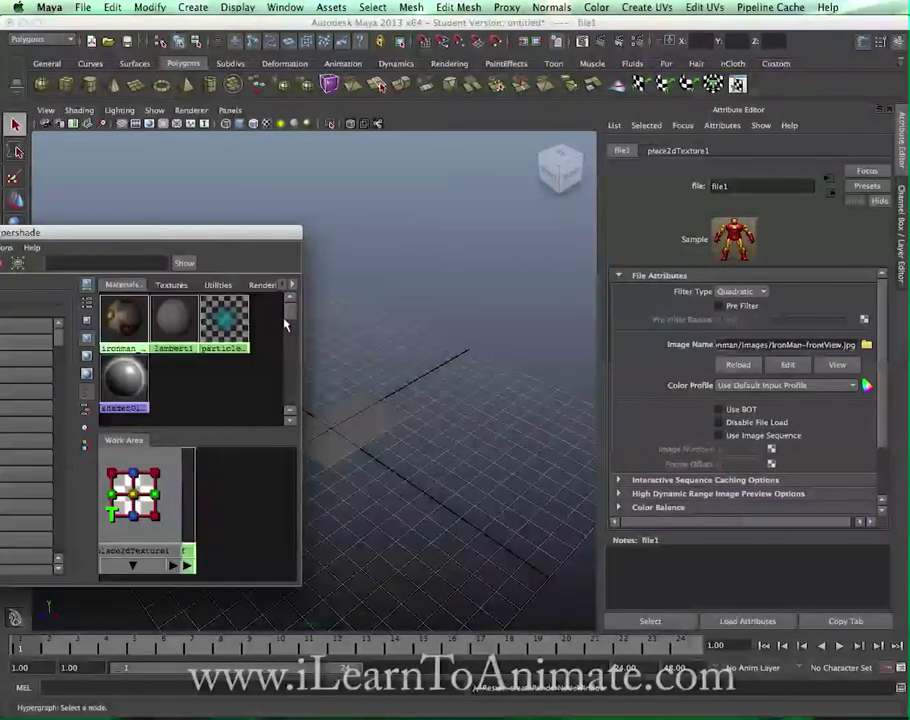
click(366, 430)
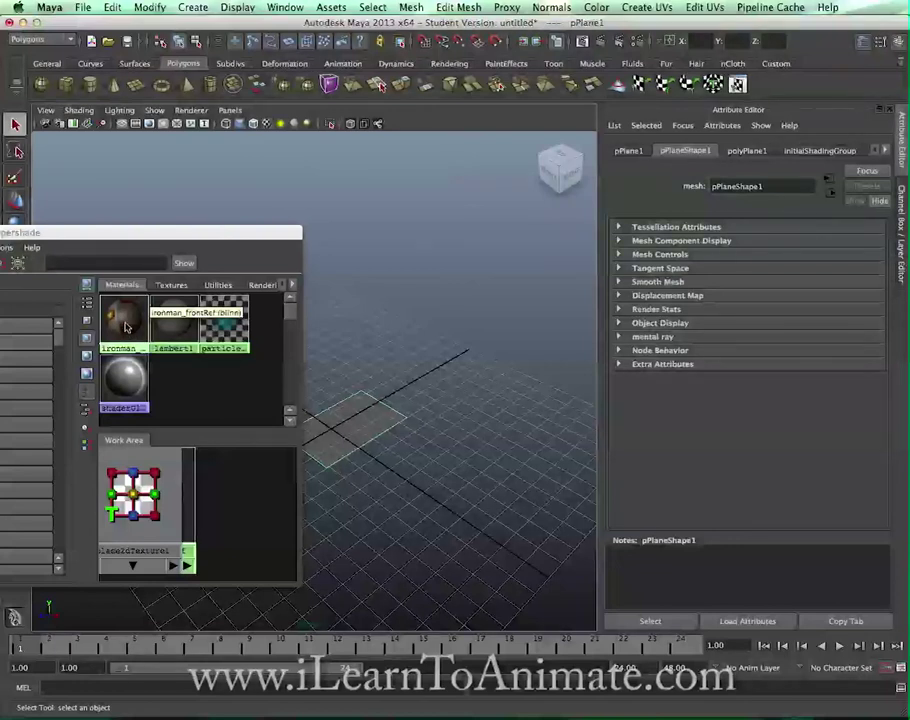
right_click(126, 327)
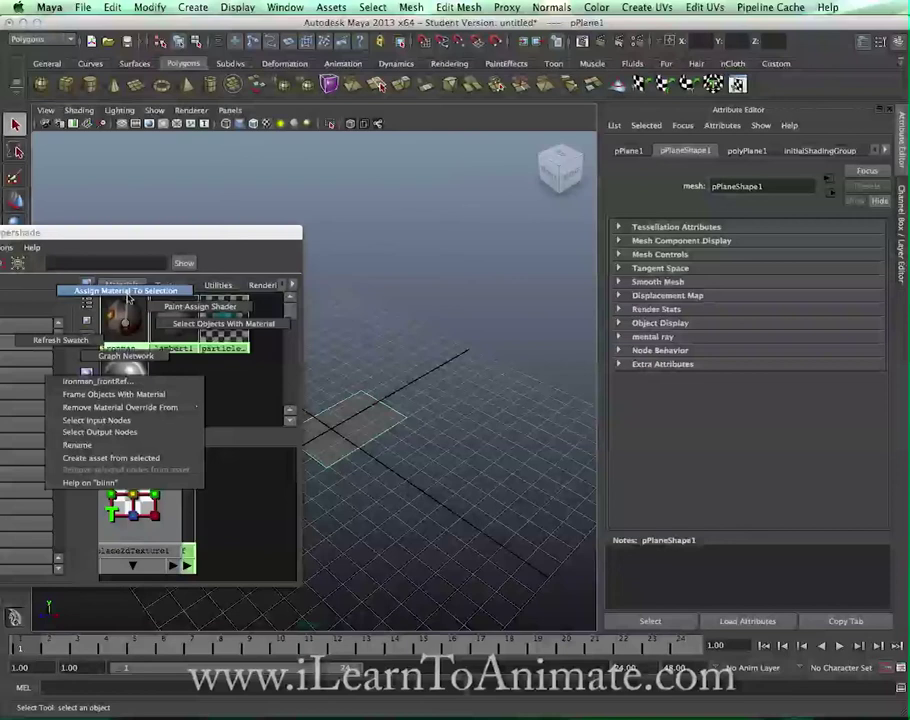
click(126, 292)
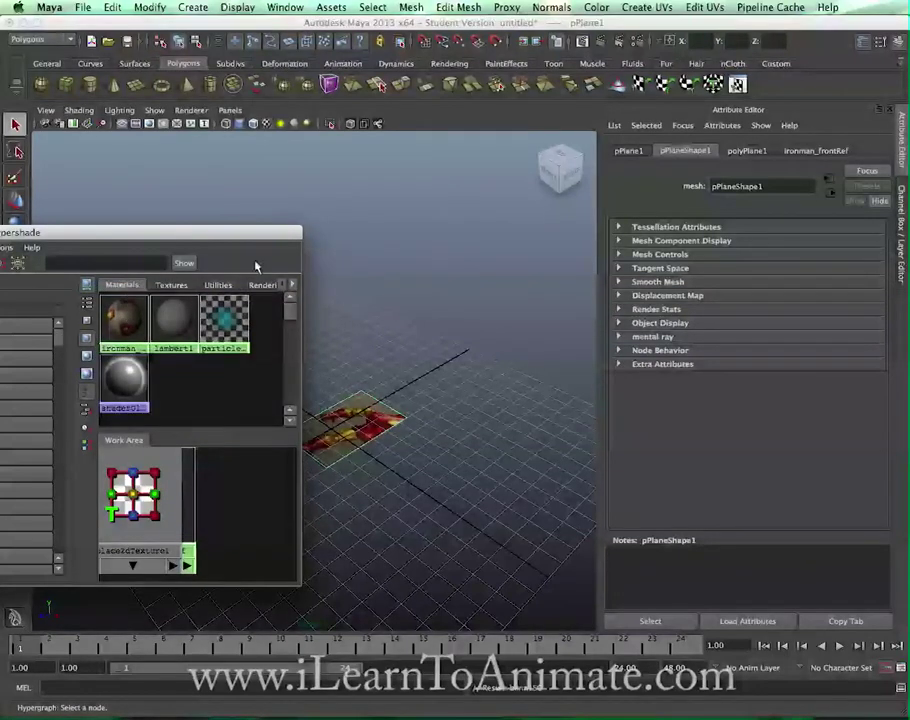
drag(240, 234, 605, 196)
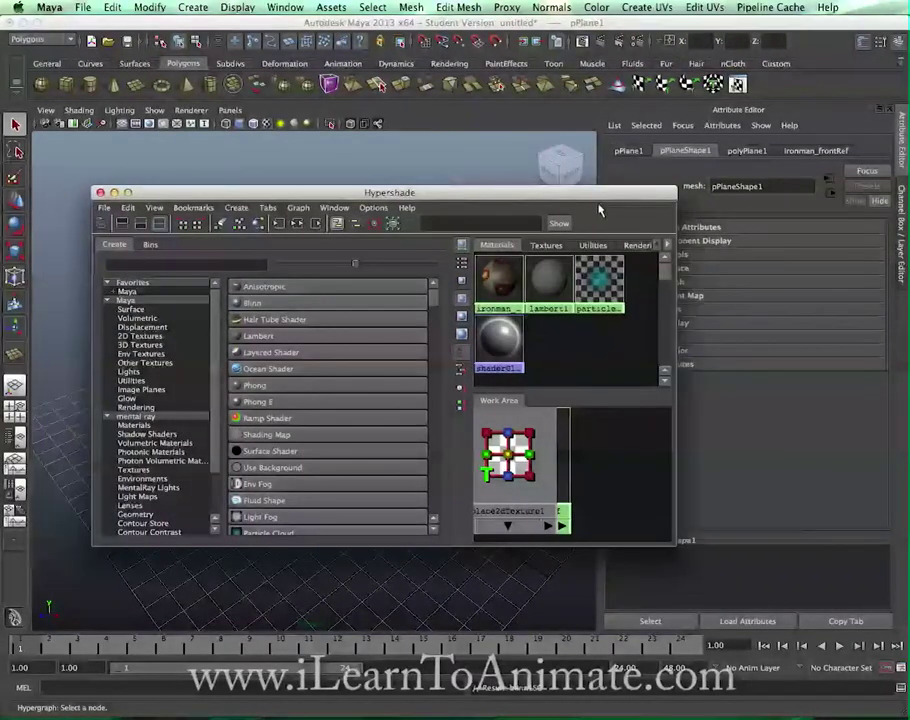
click(100, 192)
Show the plane in the UV Texture Editor and select the two UVs along its right edge.
alt+drag(313, 491, 370, 502)
alt+drag(485, 380, 378, 441)
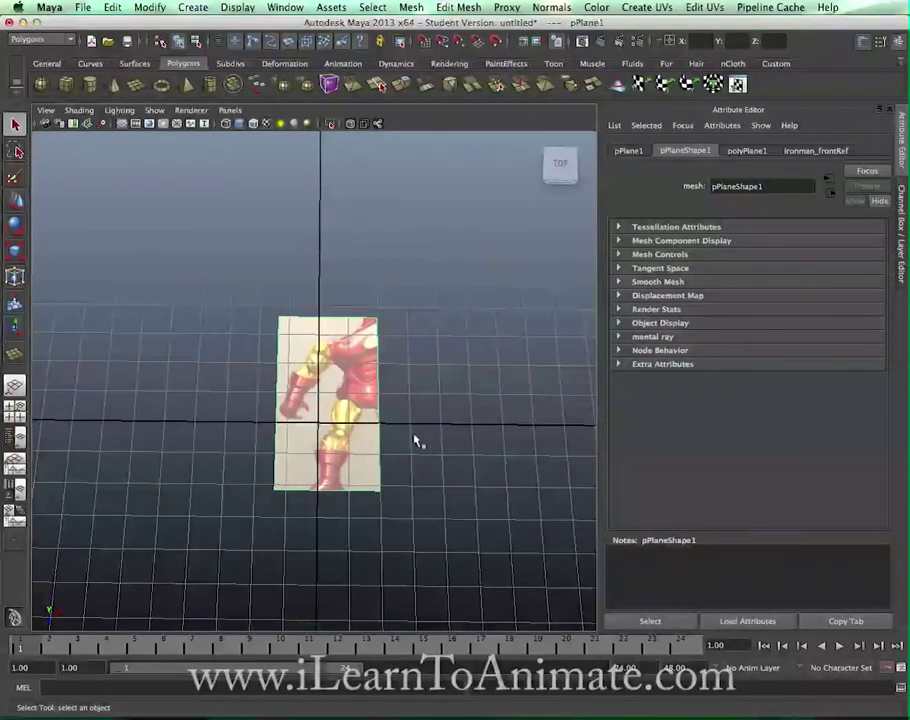
alt+drag(388, 390, 120, 220)
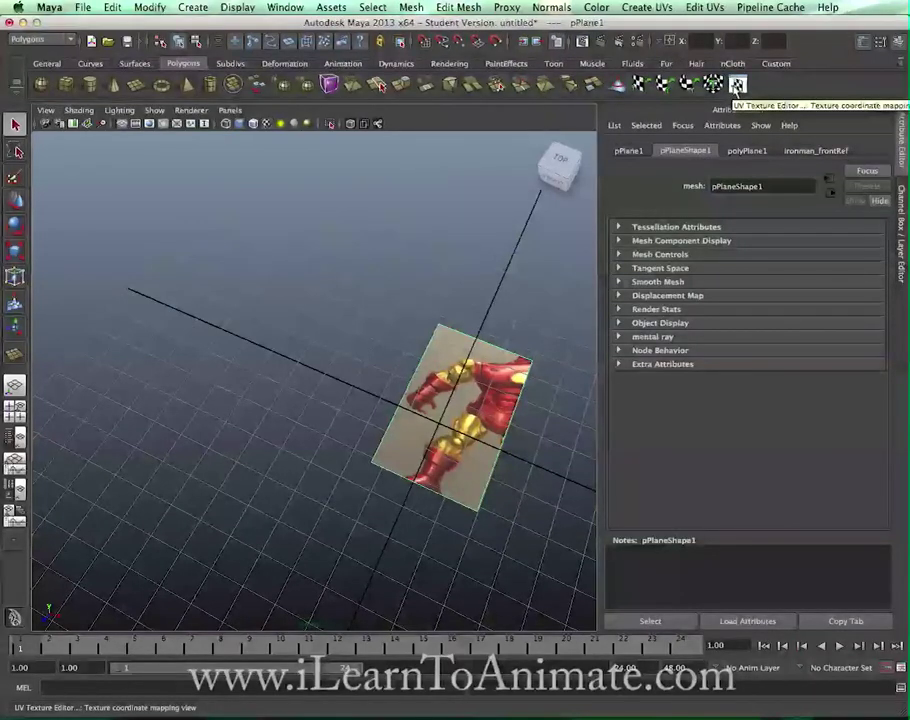
click(737, 86)
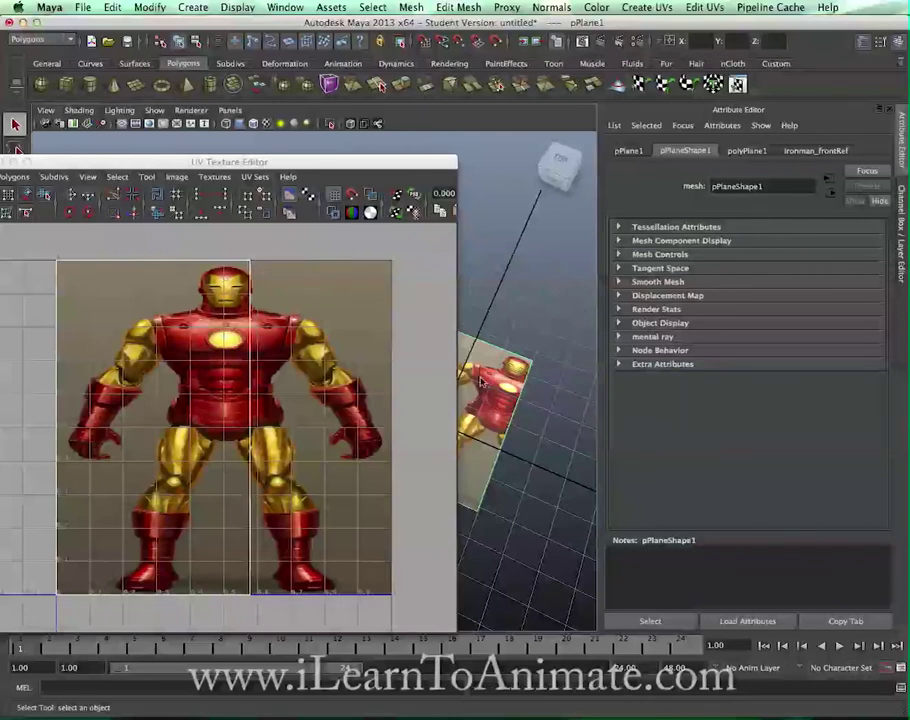
right_drag(481, 380, 516, 380)
alt+middle_drag(526, 331, 534, 305)
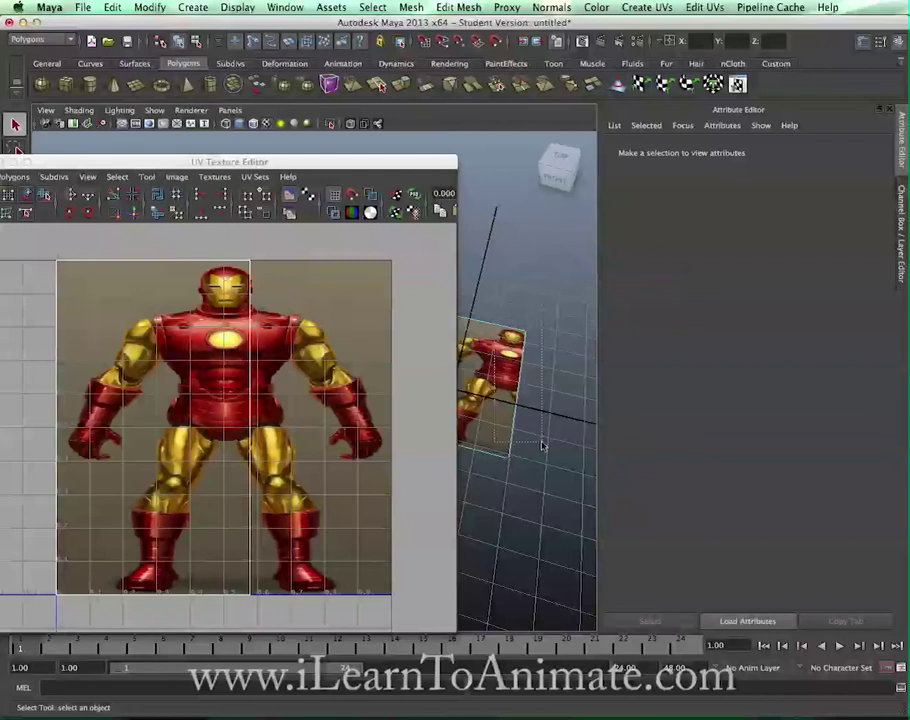
click(544, 462)
click(528, 355)
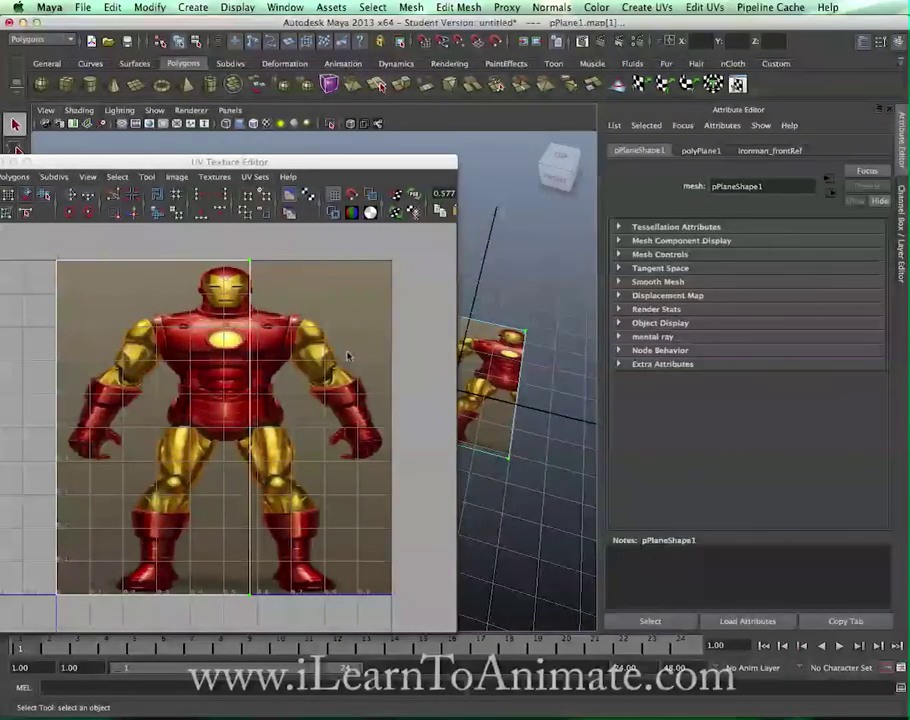
Move the selected UVs horizontally to the right edge of the texture image, using grid snapping for an exact fit.
key(w)
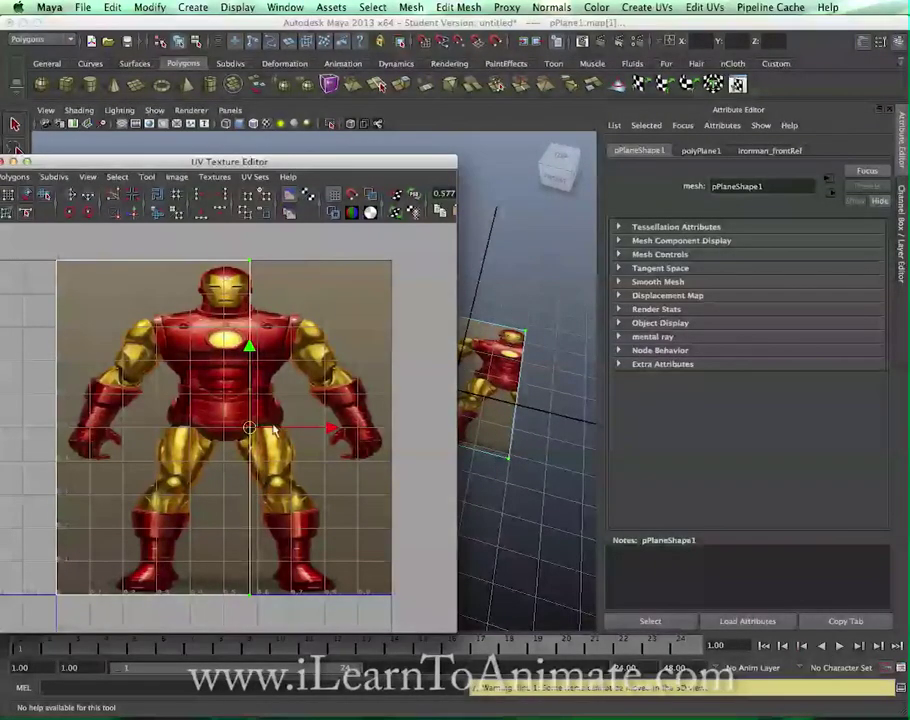
drag(331, 430, 411, 428)
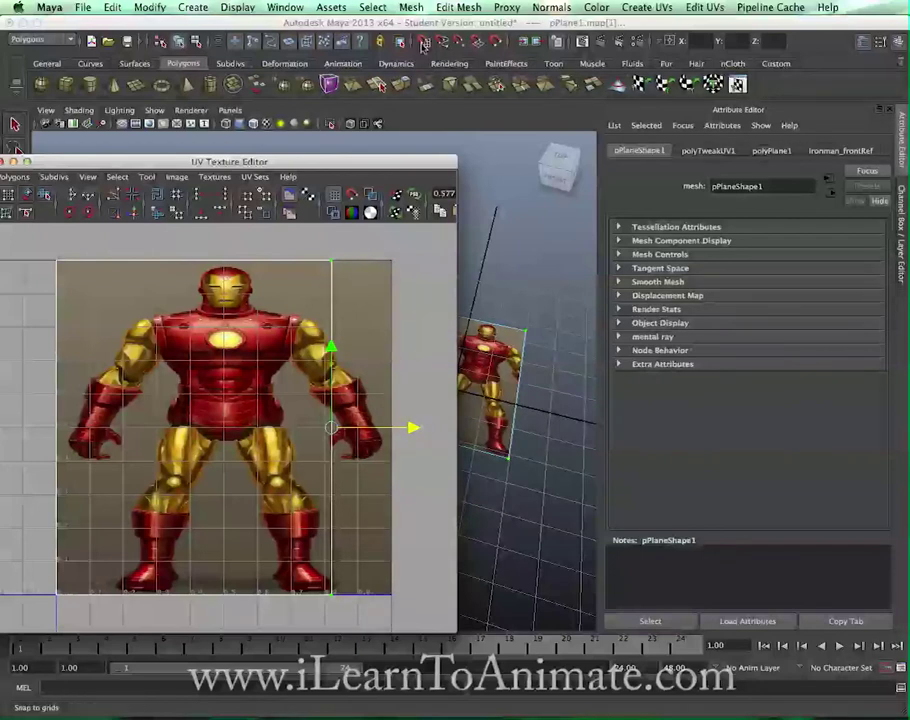
click(423, 43)
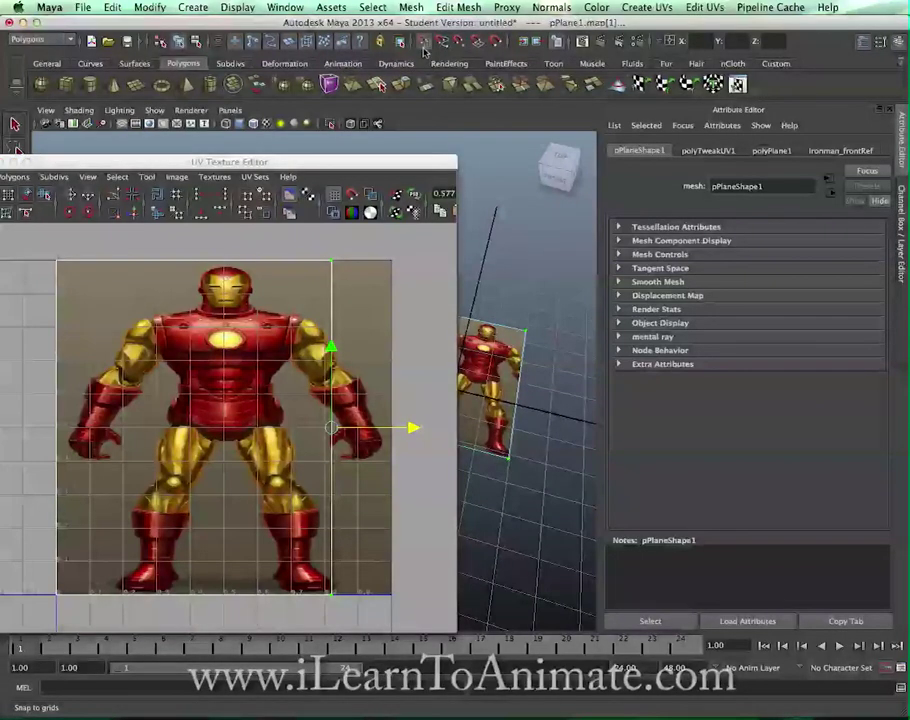
drag(413, 428, 467, 432)
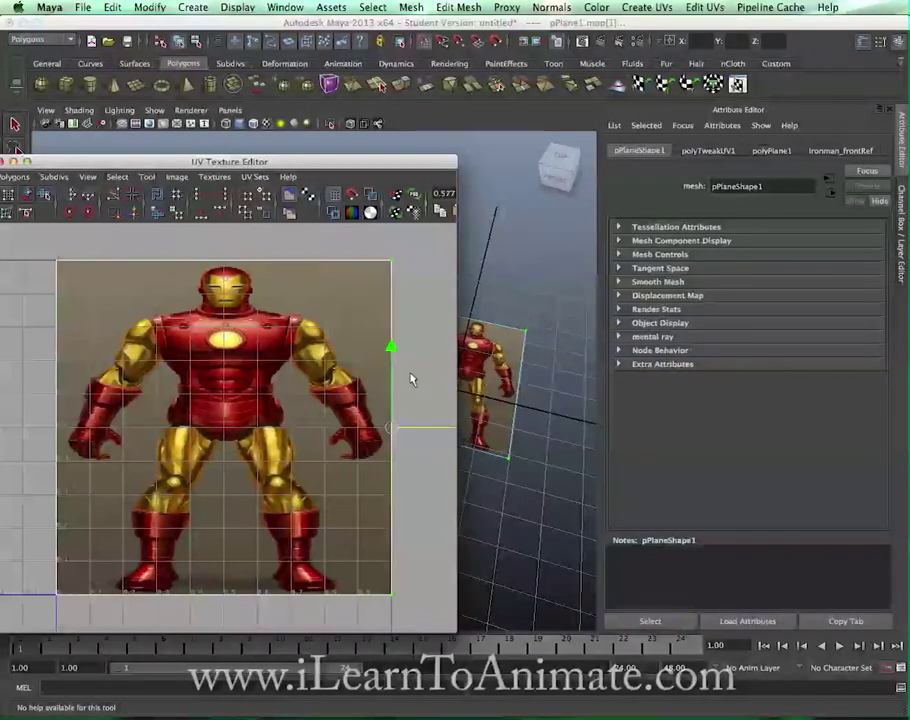
drag(382, 168, 308, 162)
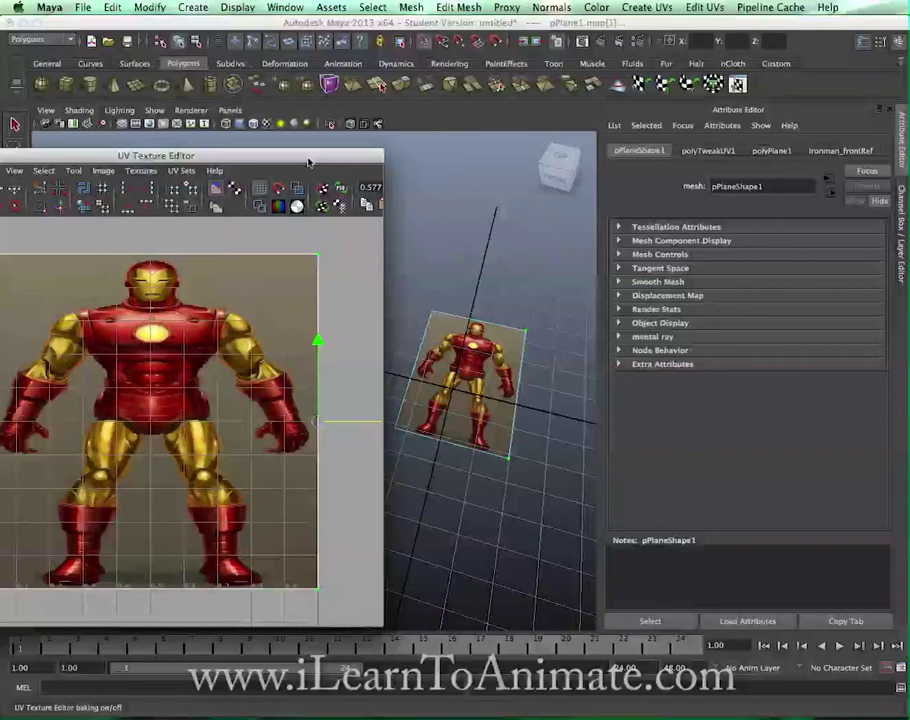
Close the UV Texture Editor, return the textured plane to object mode and select the whole plane.
alt+drag(443, 413, 471, 389)
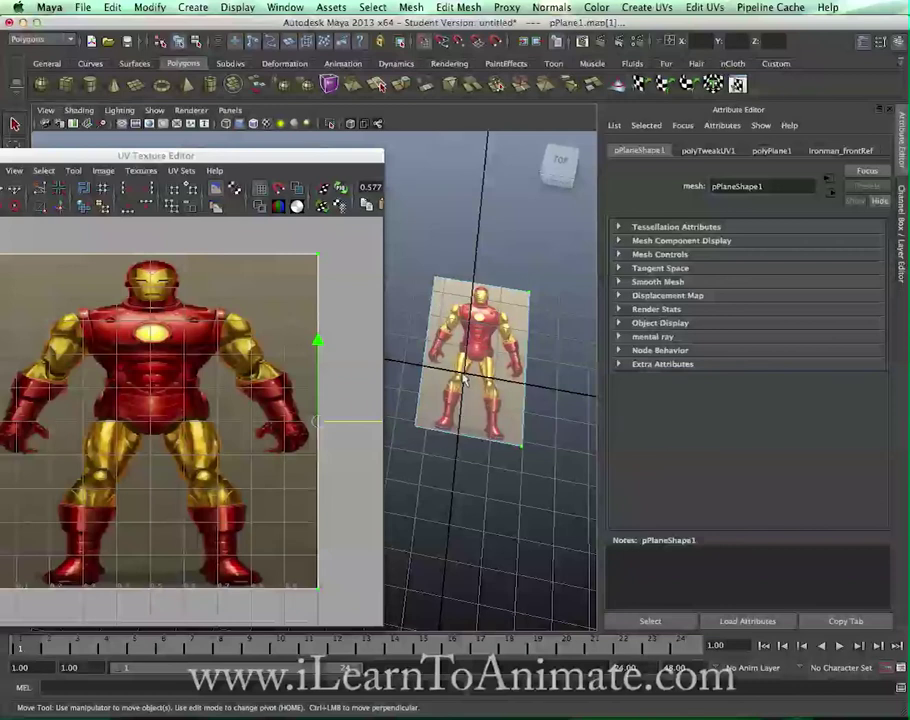
drag(265, 160, 291, 150)
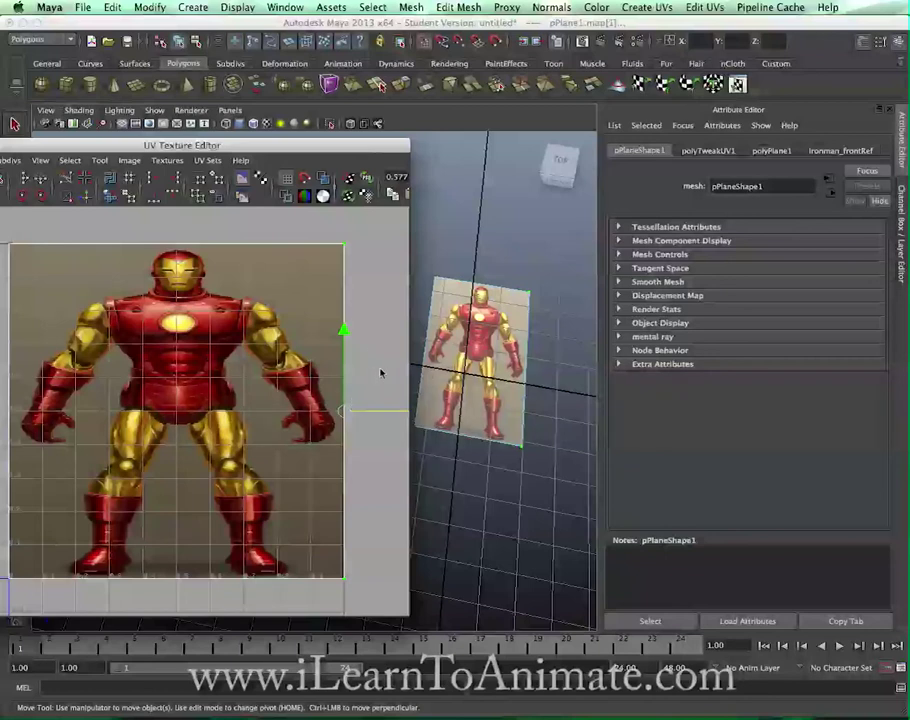
drag(246, 146, 397, 146)
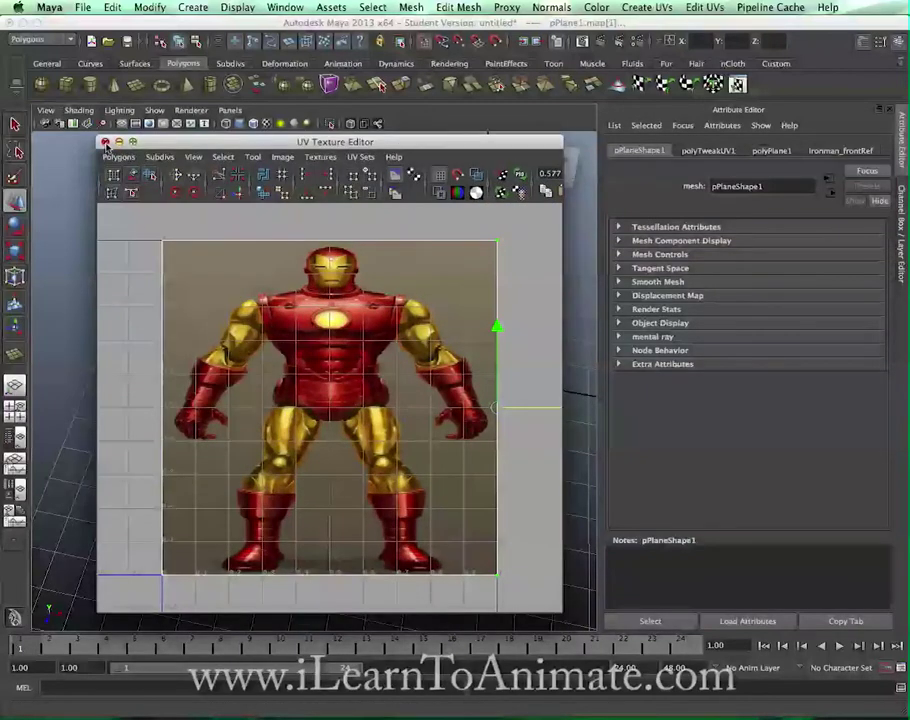
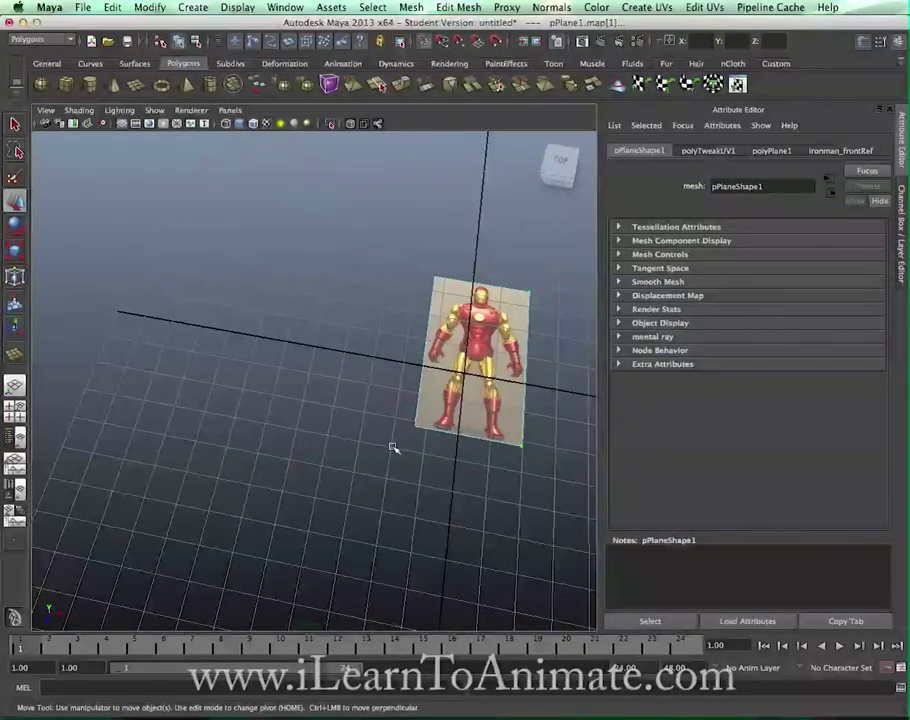
right_drag(459, 385, 516, 366)
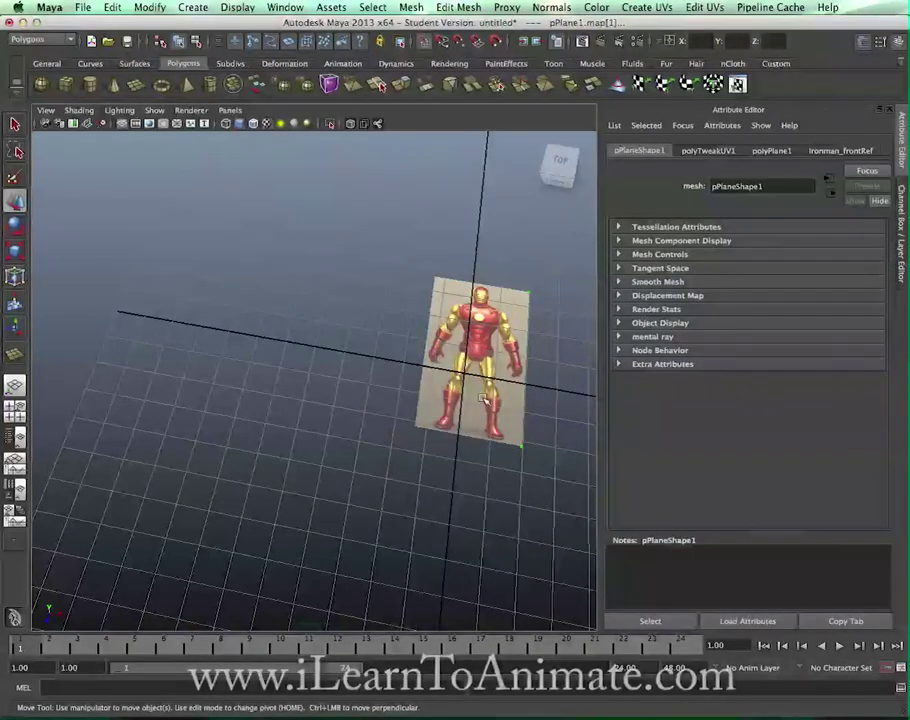
alt+drag(430, 395, 410, 376)
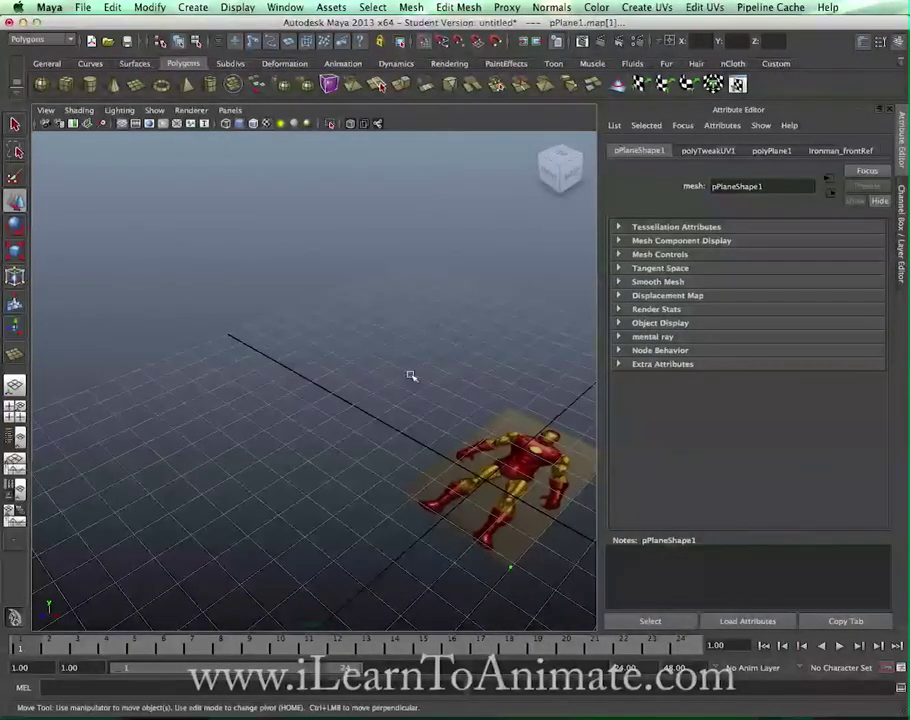
click(410, 376)
click(510, 470)
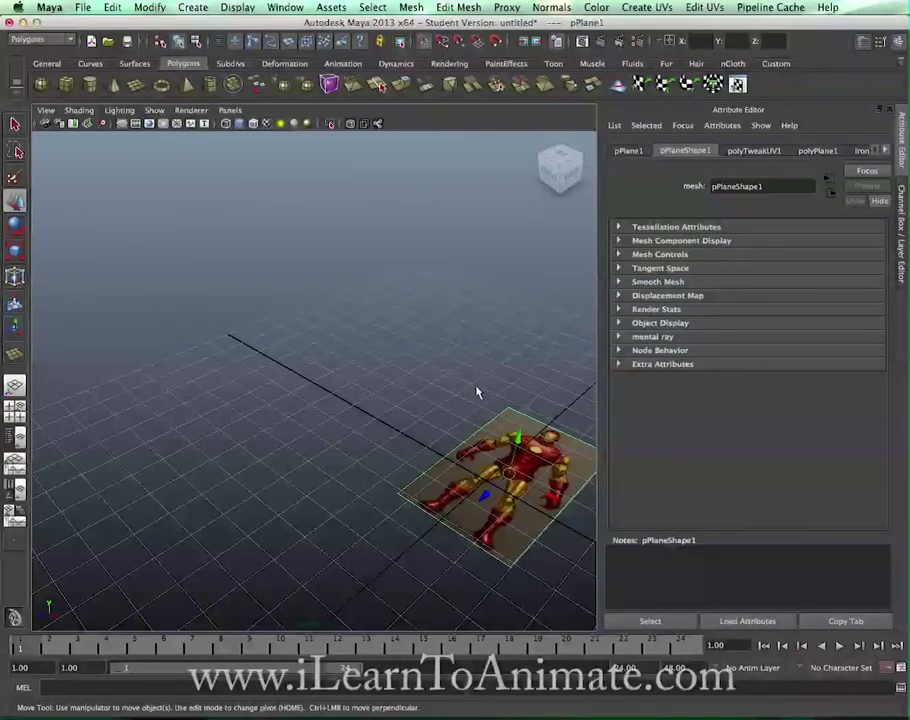
alt+middle_drag(477, 392, 357, 372)
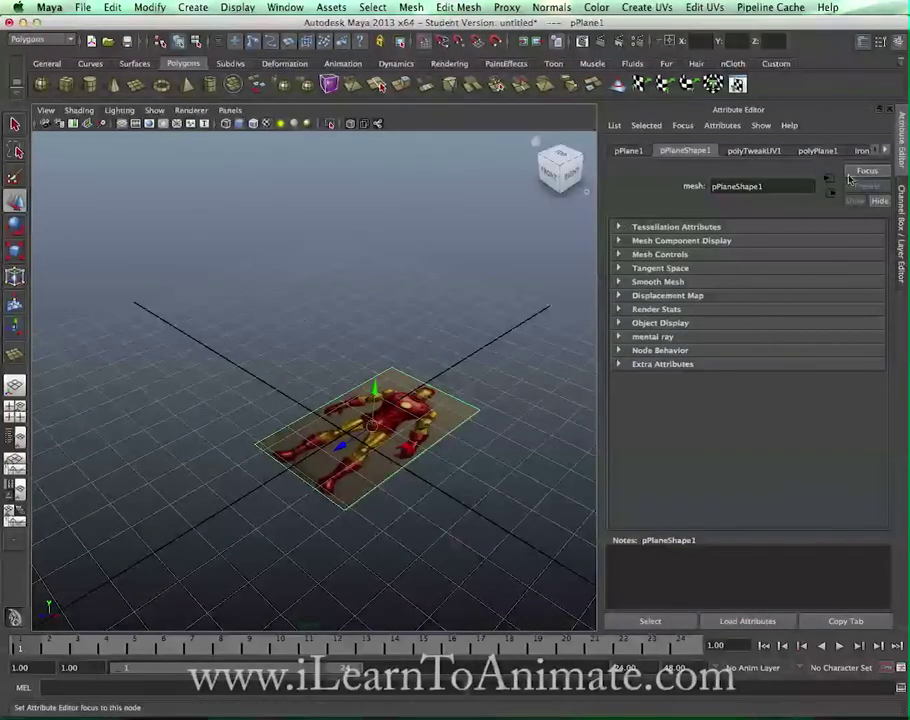
Stand the front reference plane upright by setting its Rotate X to 90.
click(900, 212)
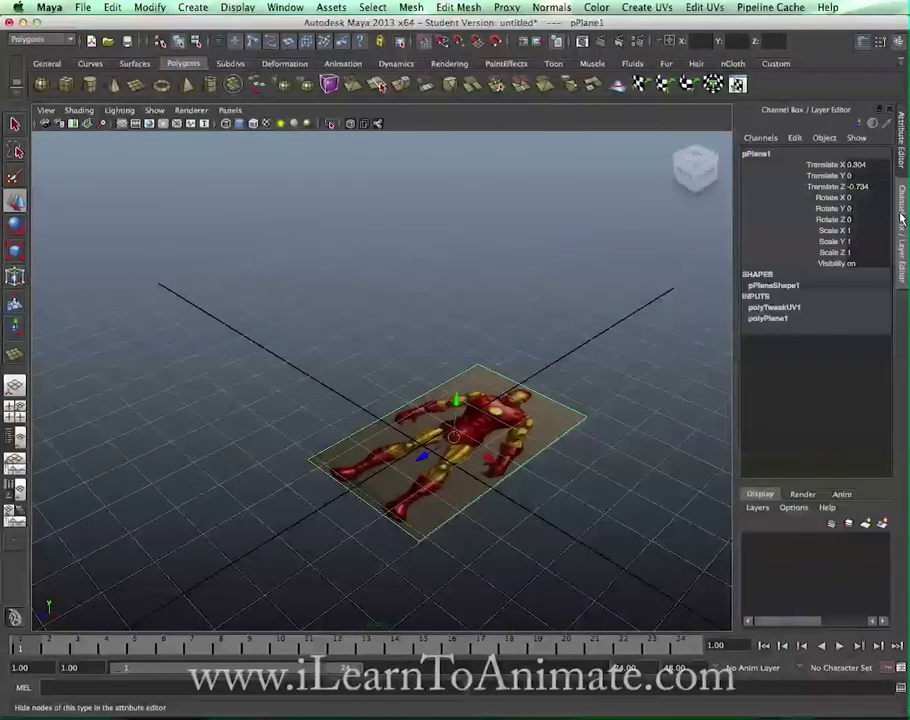
key(e)
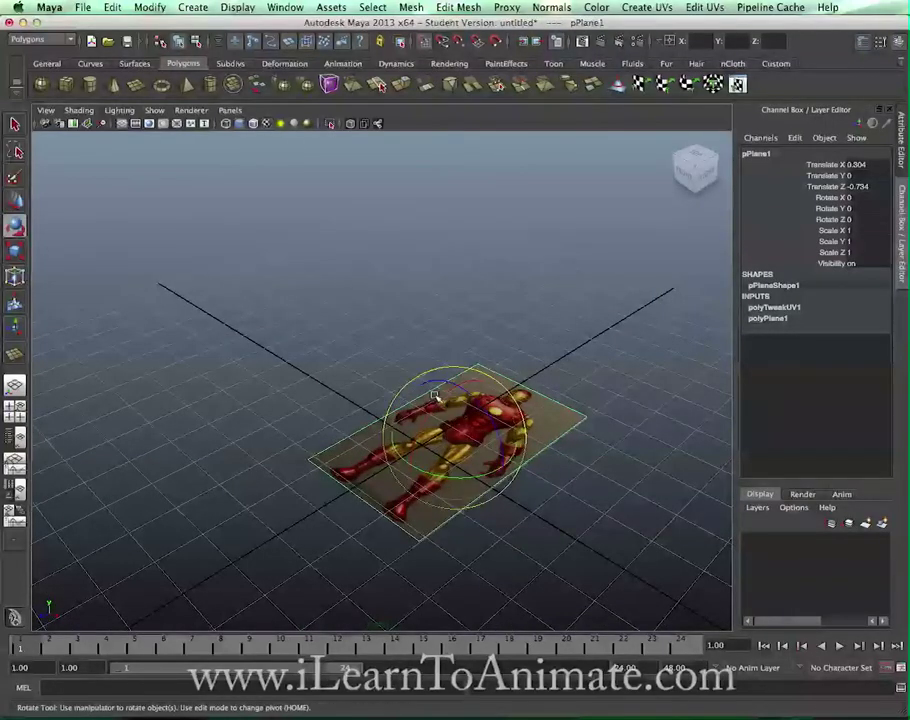
drag(438, 390, 415, 485)
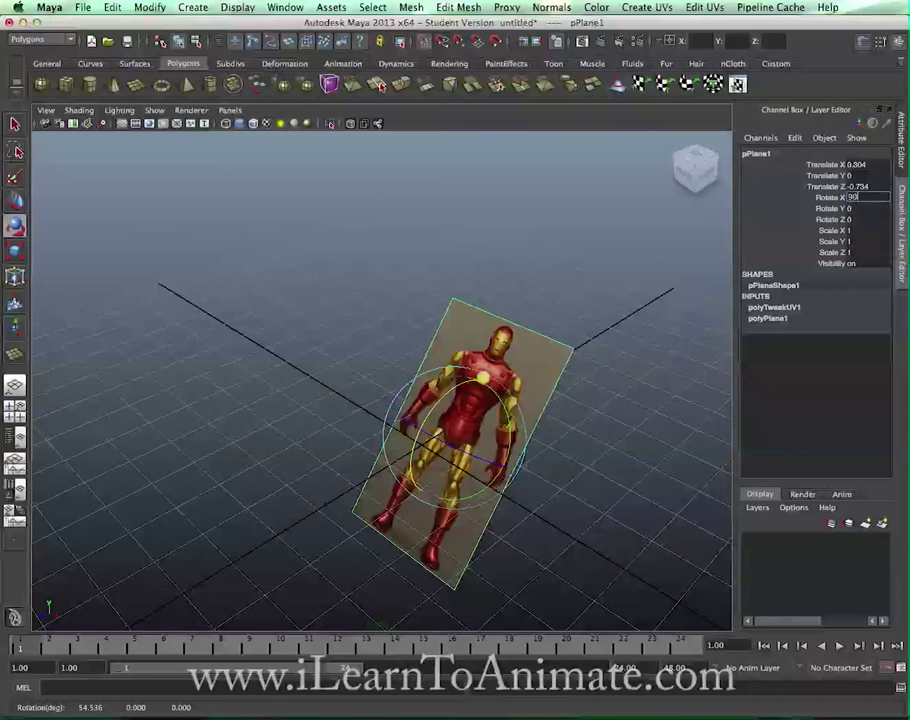
key(Return)
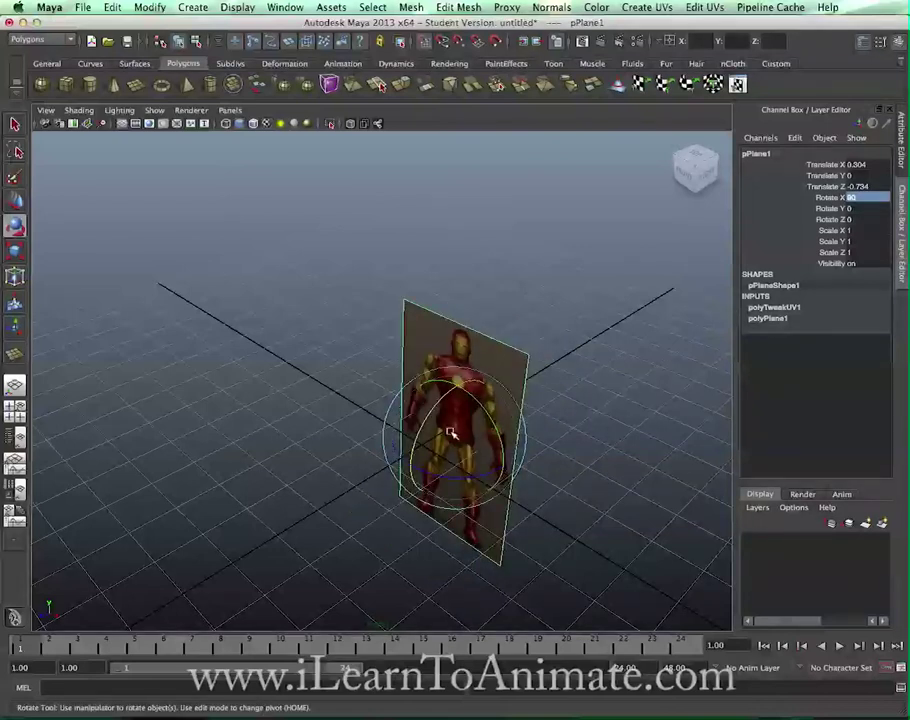
Raise the upright front plane to Translate Y 3 above the grid, and show all four views.
alt+drag(437, 432, 474, 308)
key(w)
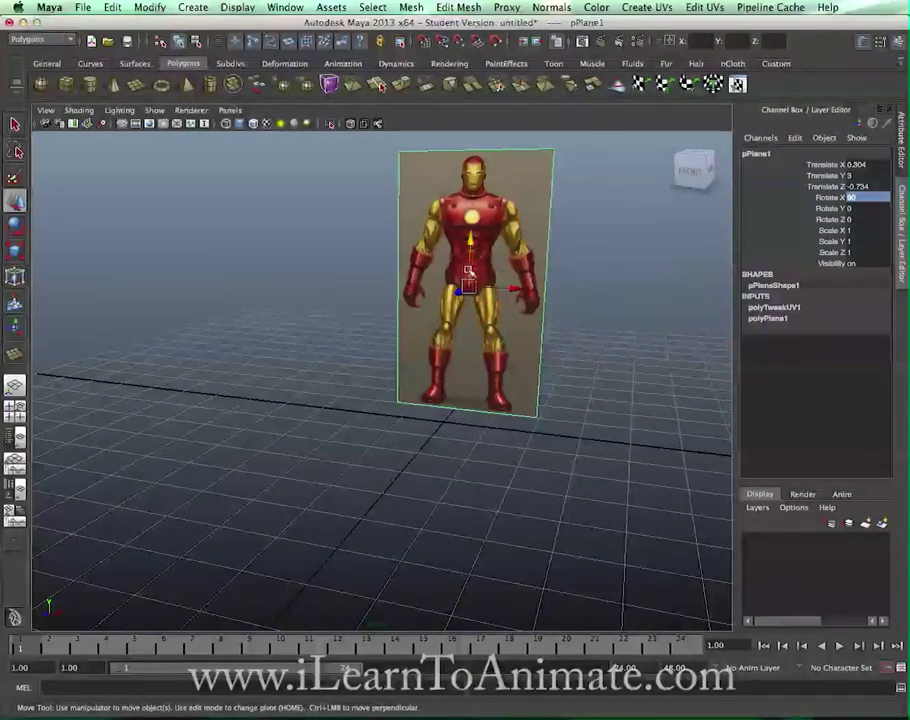
key(space)
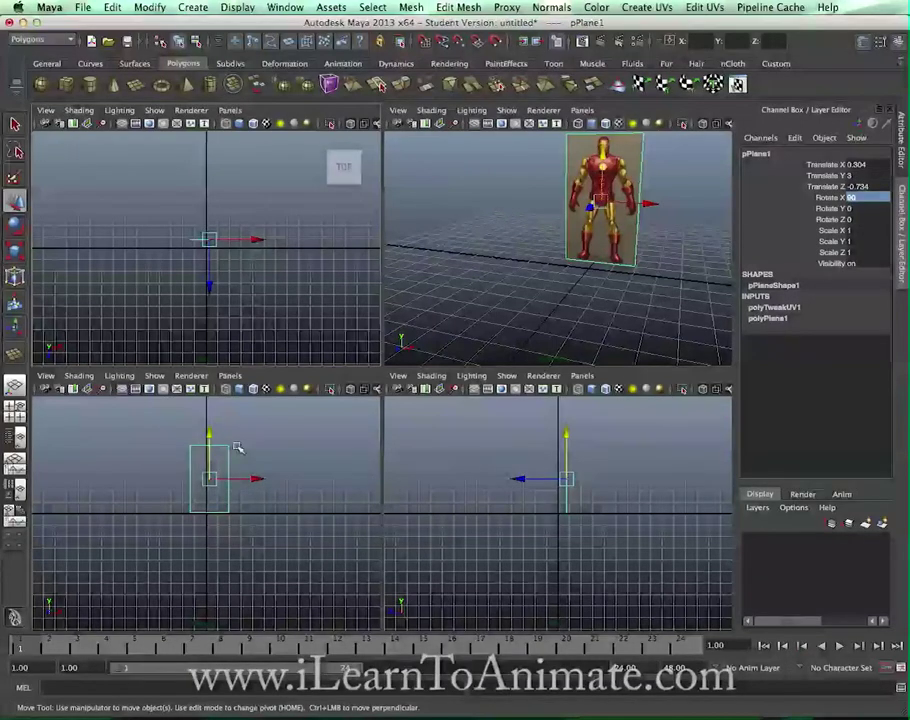
Turn on textured display in the front view and enlarge that view around the Iron Man plane.
mouse_move(264, 449)
middle_down()
mouse_move(266, 472)
mouse_move(253, 459)
mouse_move(258, 447)
mouse_move(254, 457)
middle_up()
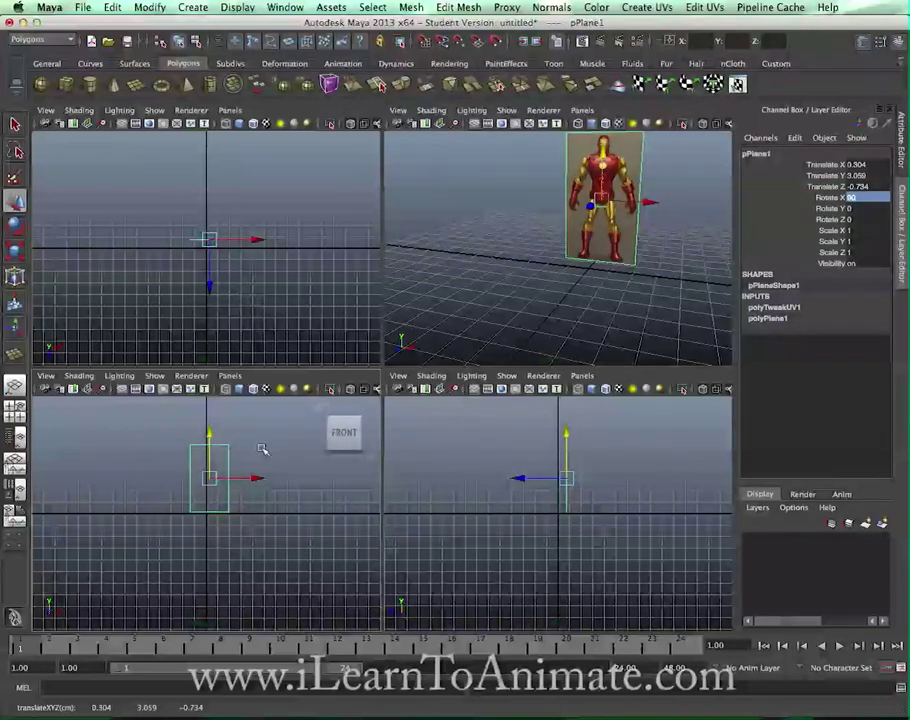
key(6)
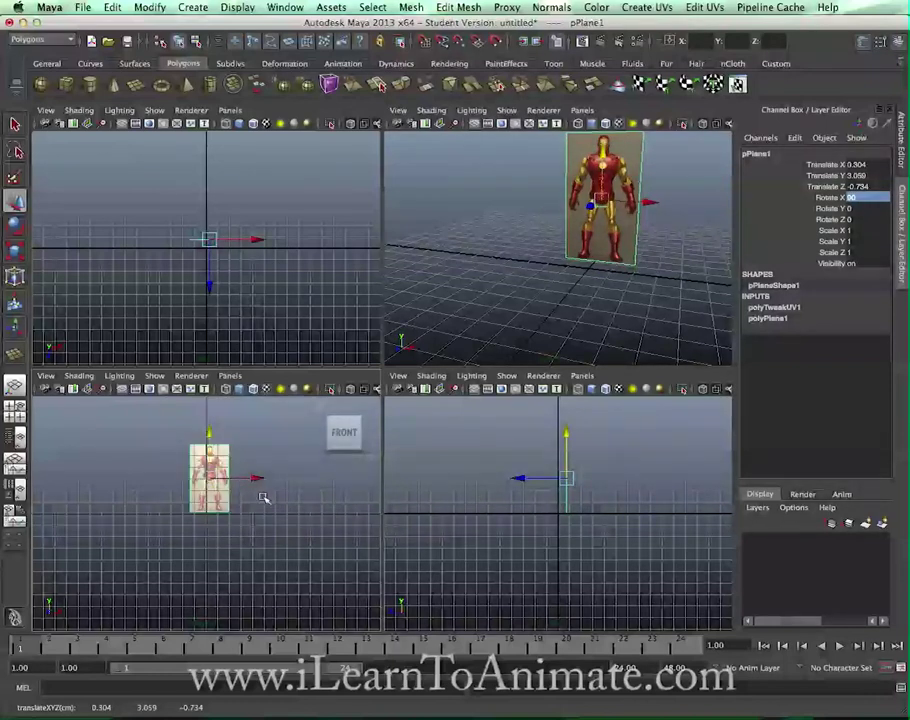
mouse_move(260, 510)
middle_down()
mouse_move(270, 538)
mouse_move(264, 506)
middle_up()
key(w)
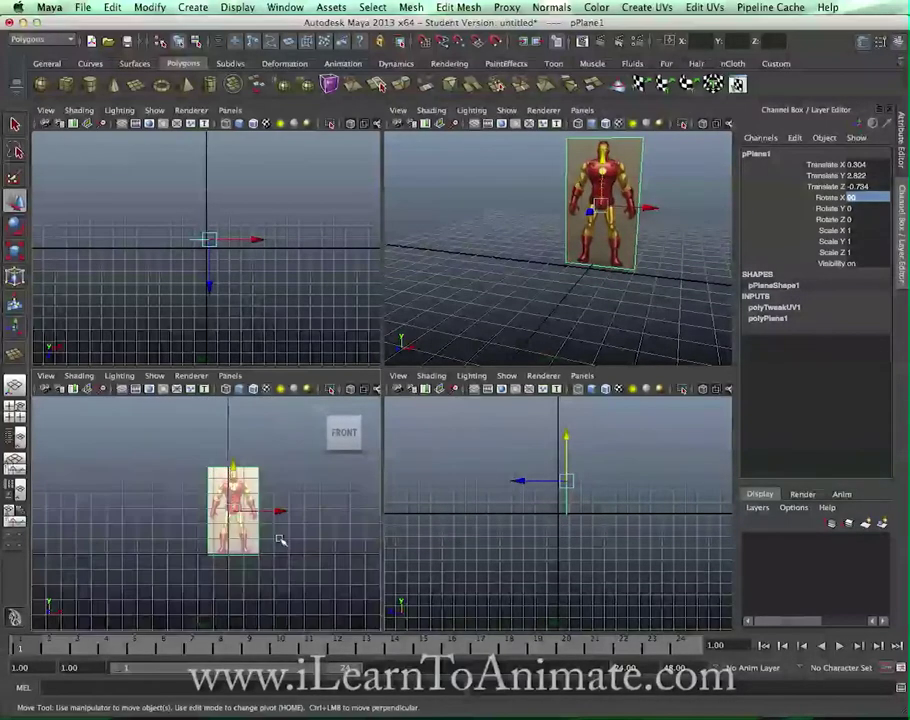
scroll(280, 540, up, 6)
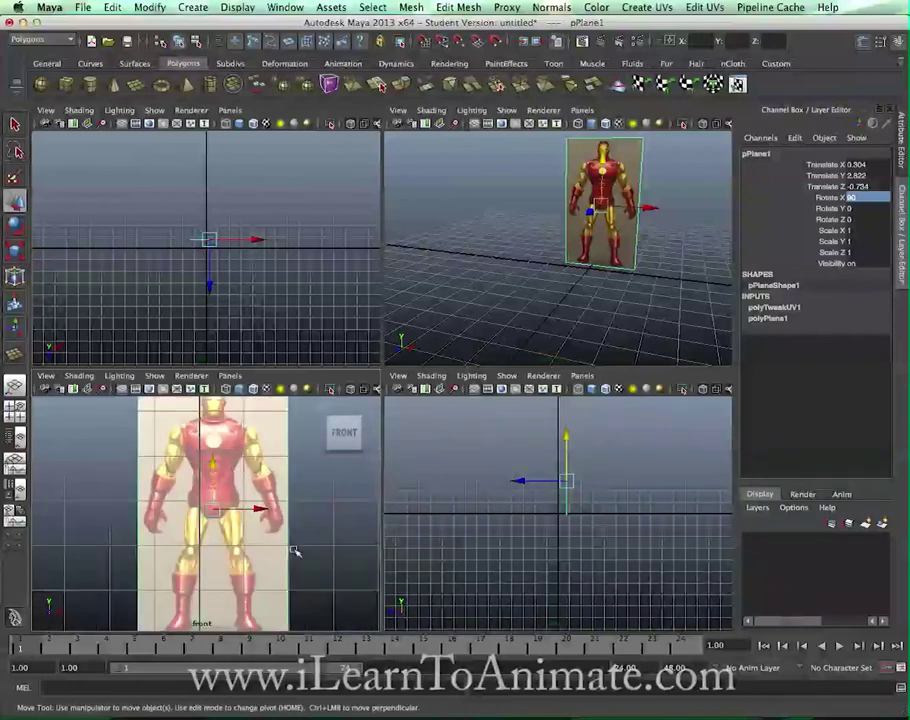
alt+middle_drag(295, 551, 281, 526)
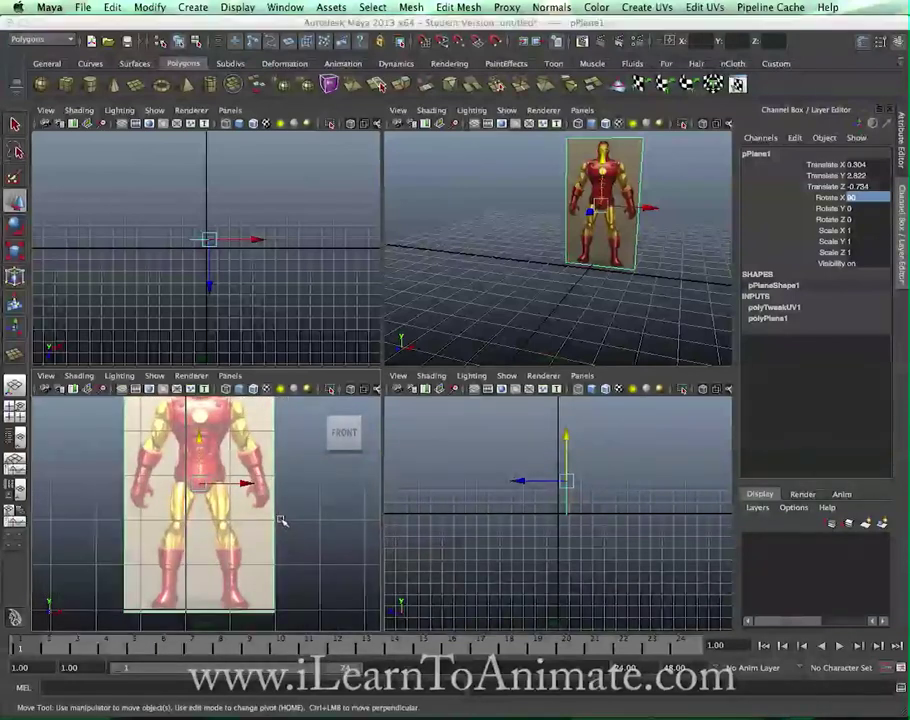
key(space)
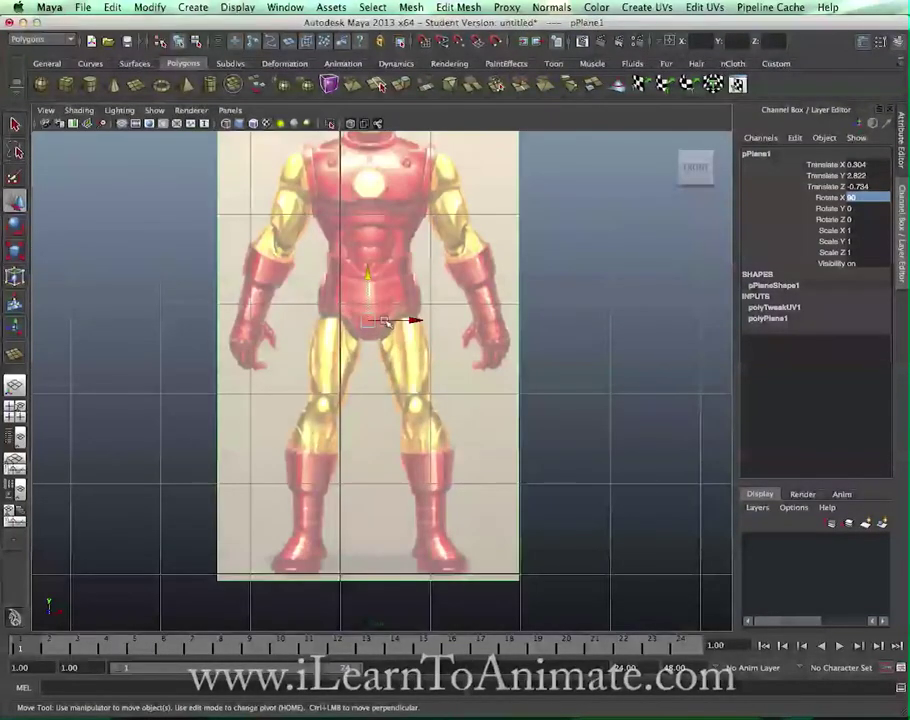
Centre the front plane on the vertical axis at about X -0.031, and align its feet with the ground line at about Y 2.845.
drag(408, 320, 378, 320)
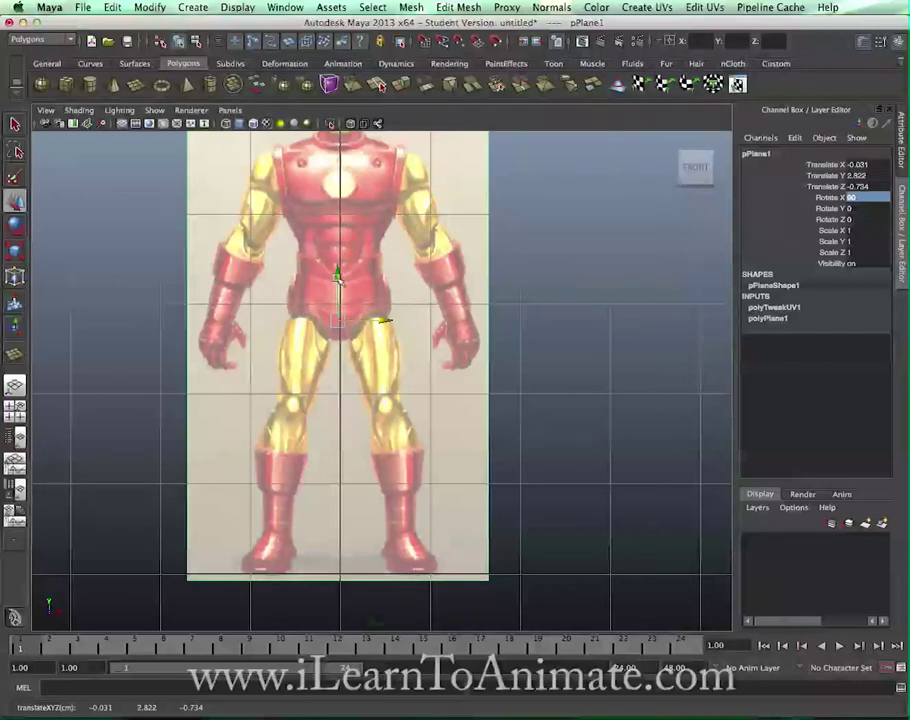
drag(338, 282, 338, 275)
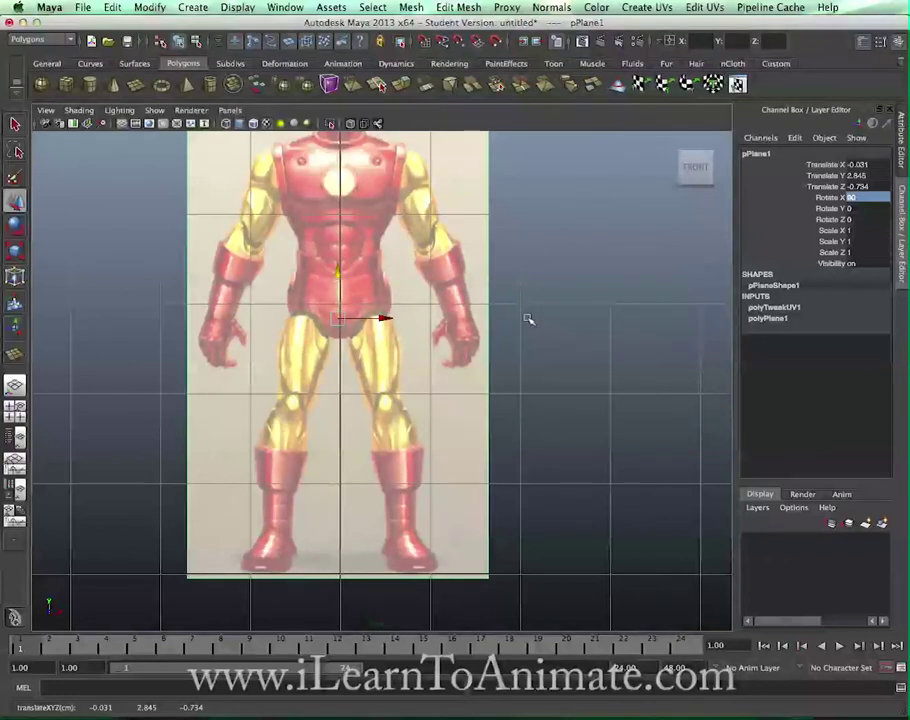
alt+middle_drag(529, 319, 560, 372)
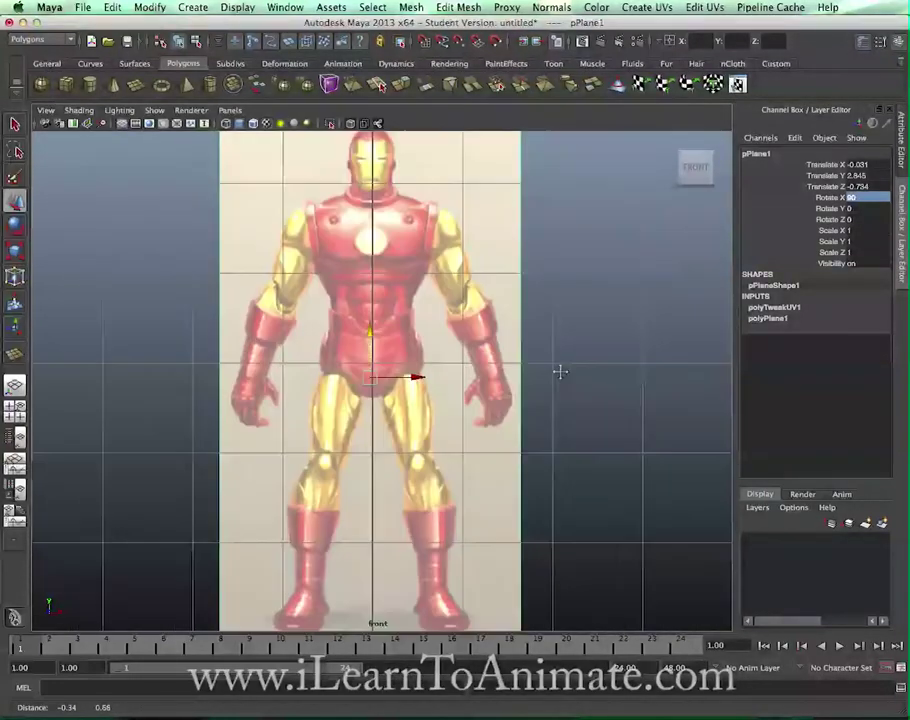
scroll(560, 372, down, 3)
scroll(560, 372, up, 2)
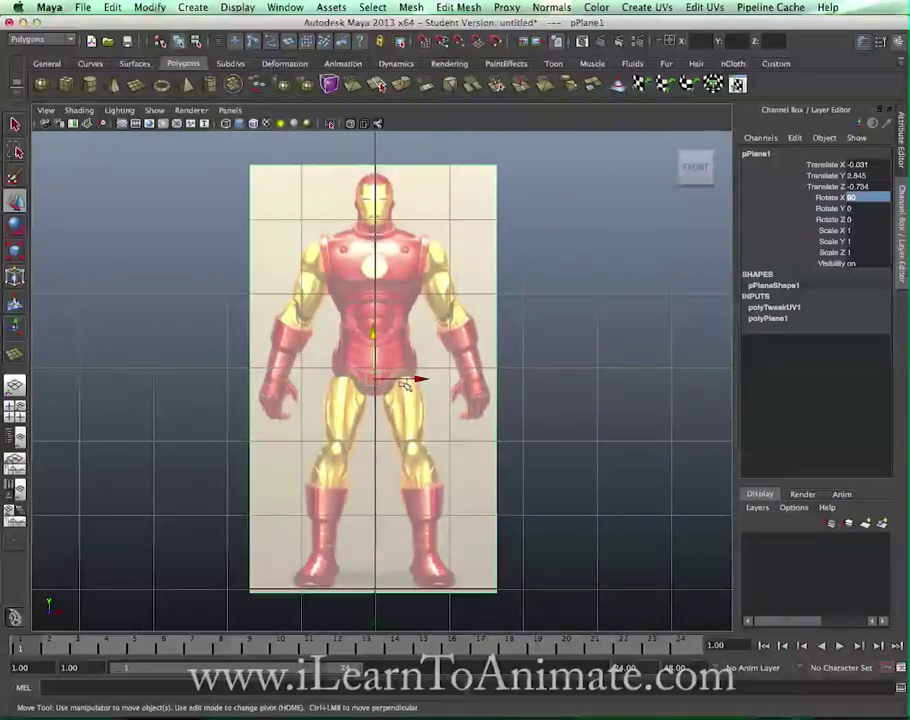
click(595, 331)
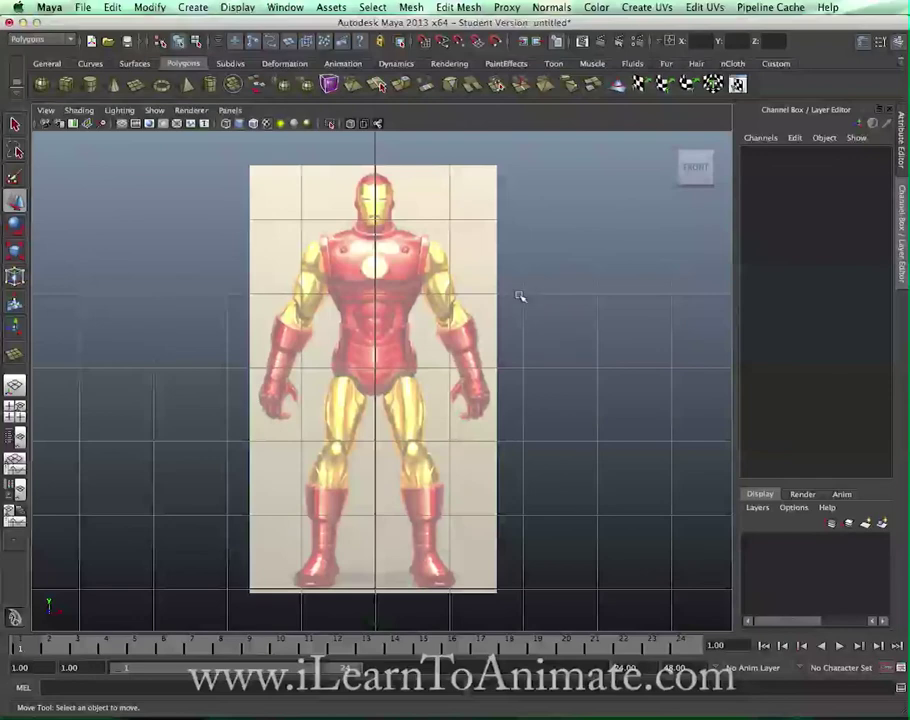
key(space)
alt+middle_drag(587, 301, 584, 309)
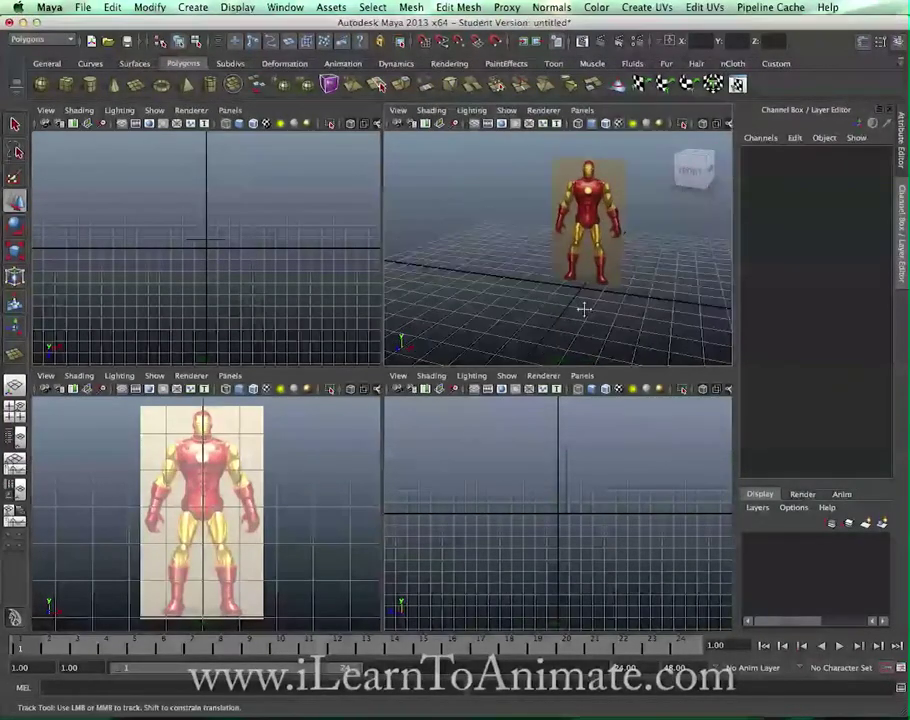
alt+drag(584, 309, 518, 317)
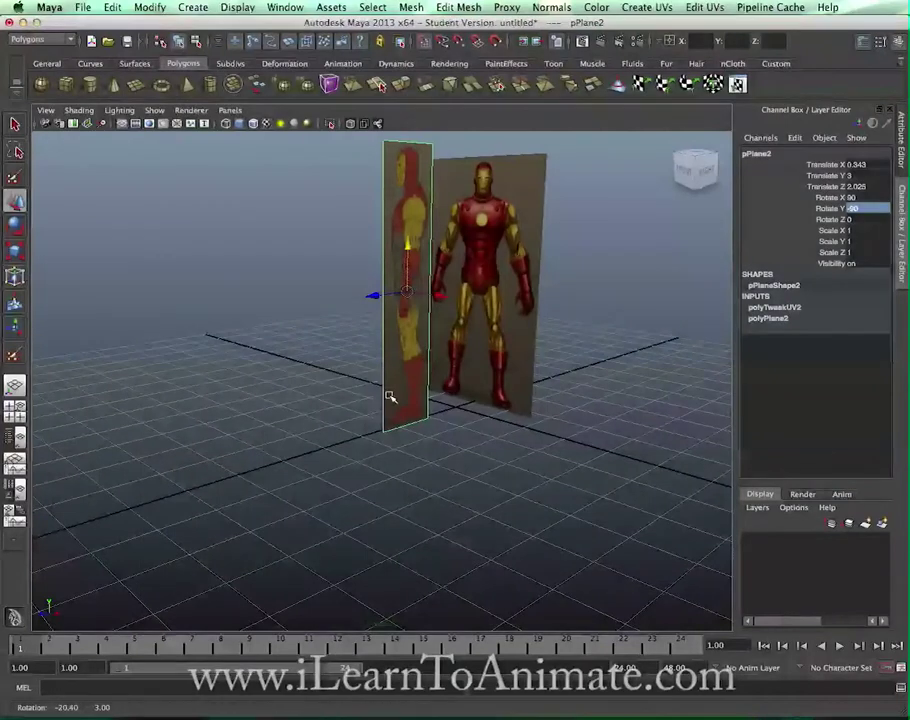
Set the side-view plane's Translate Y to 2.845 to match the height of the front-view plane.
key(space)
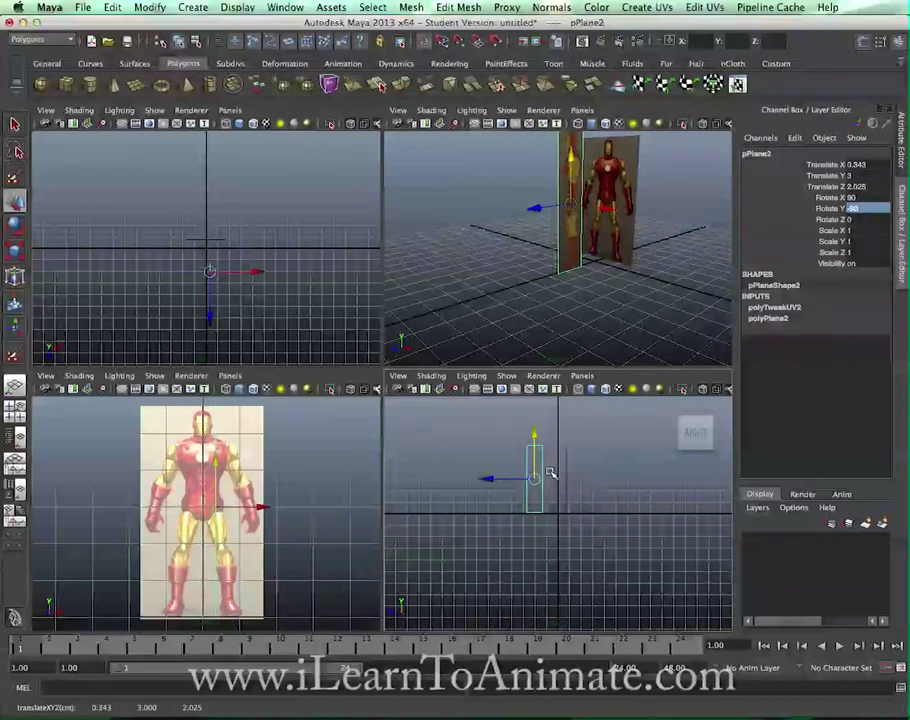
alt+right_drag(548, 471, 588, 481)
alt+middle_drag(556, 457, 575, 532)
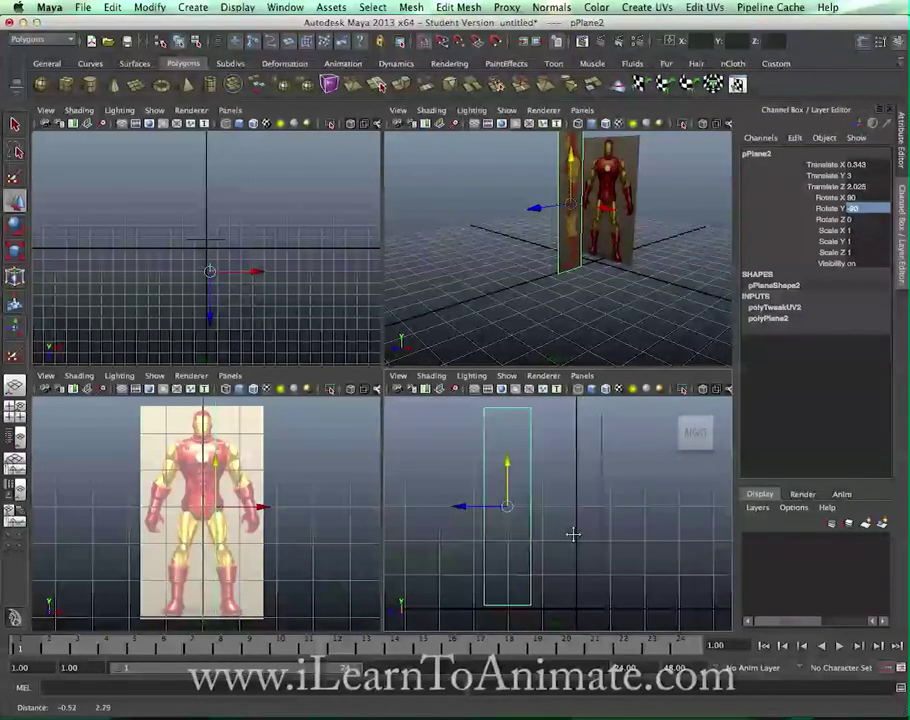
click(612, 192)
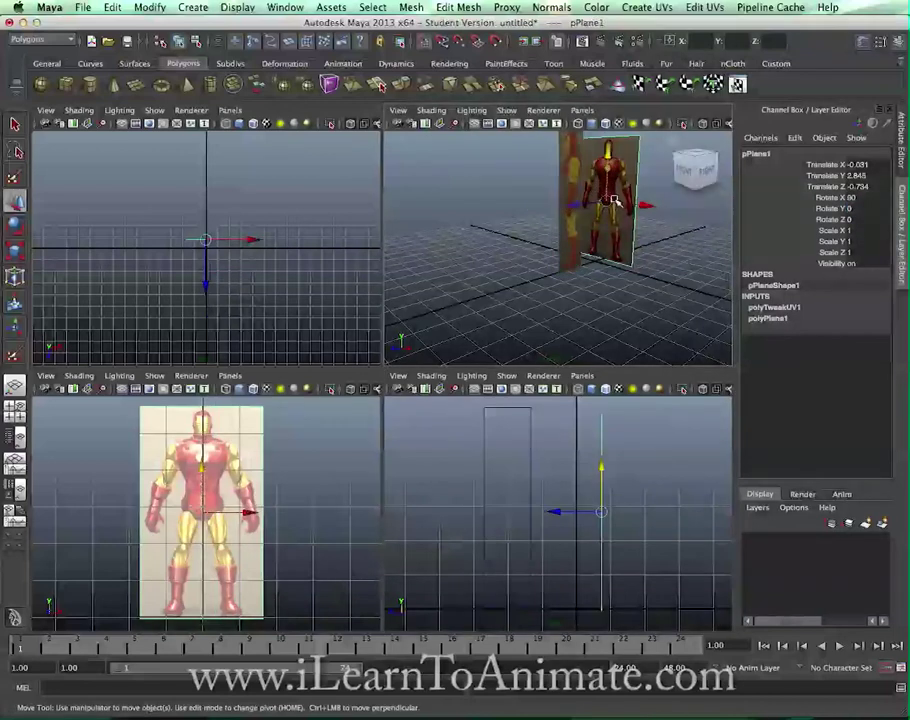
click(857, 175)
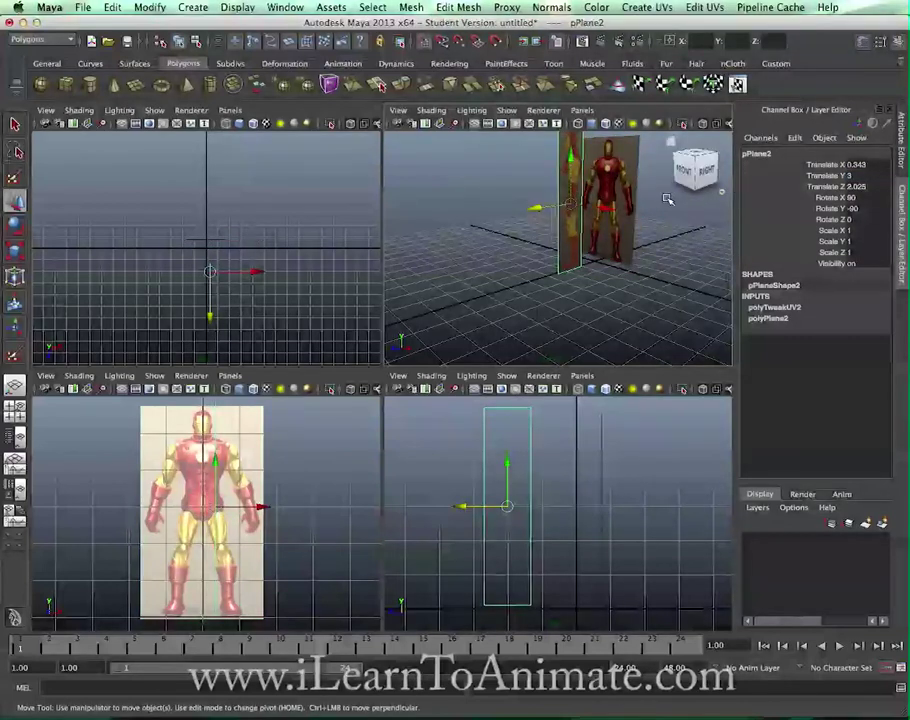
double_click(850, 176)
text(2.843)
key(Return)
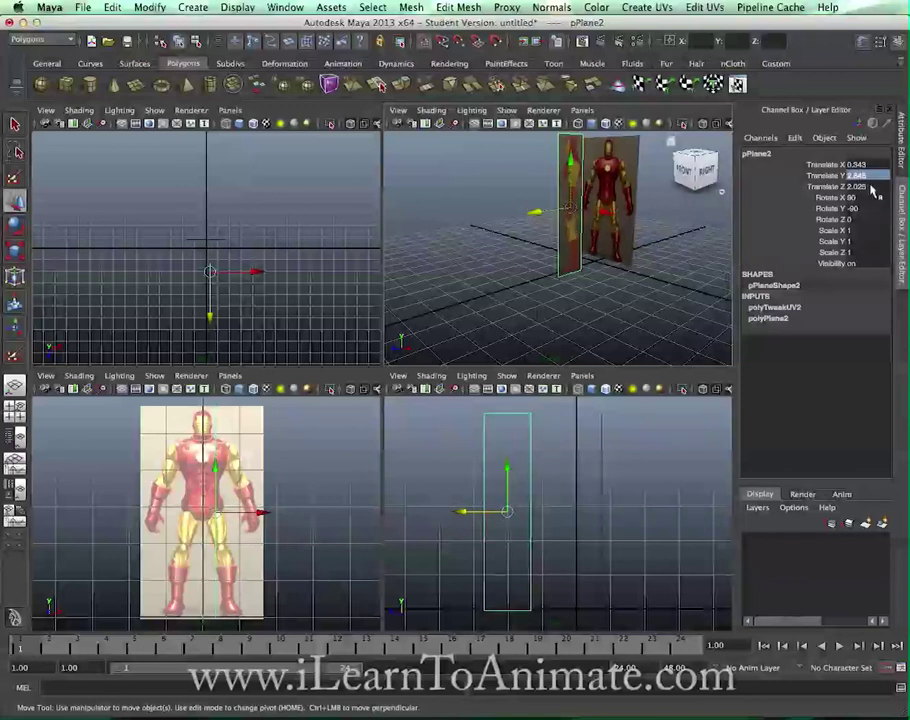
Select the front and side reference planes together.
click(600, 270)
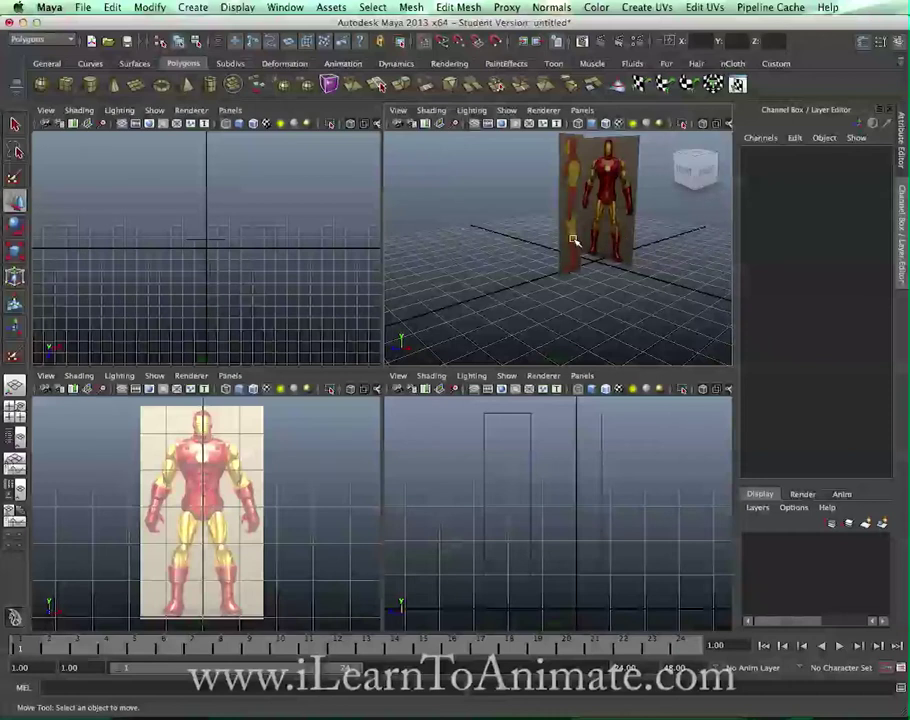
click(573, 240)
click(605, 200)
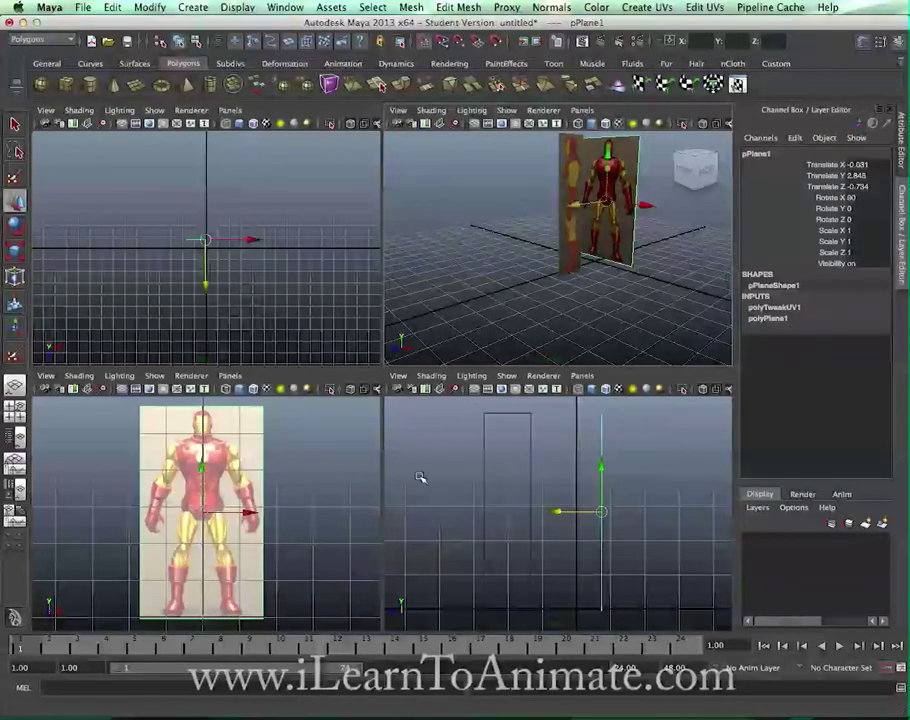
click(600, 525)
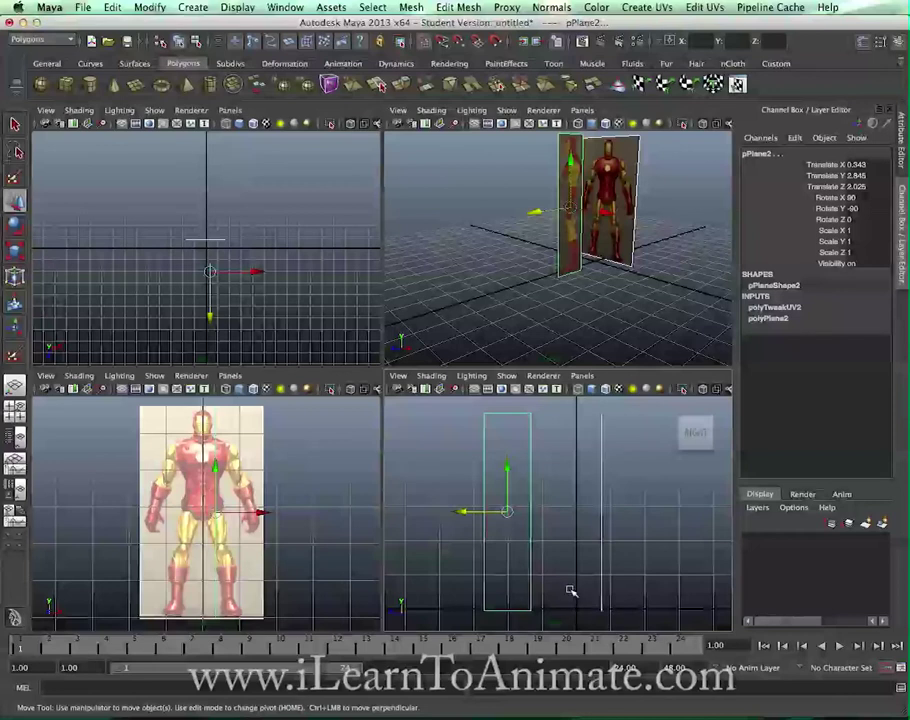
Turn on textured display in the side view and move the side-view plane to Translate Z 0.
key(6)
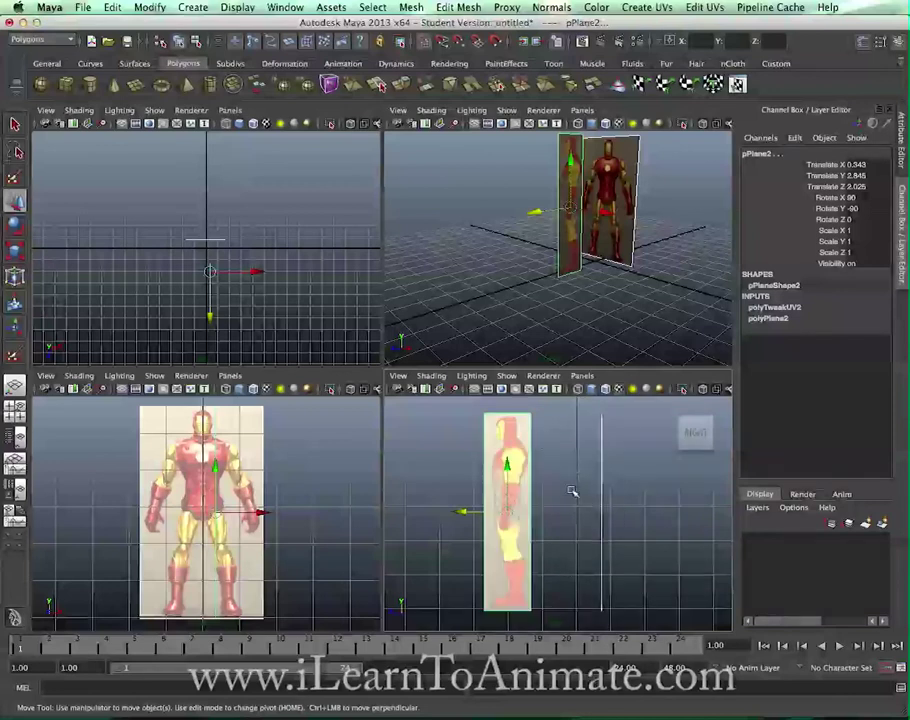
click(610, 485)
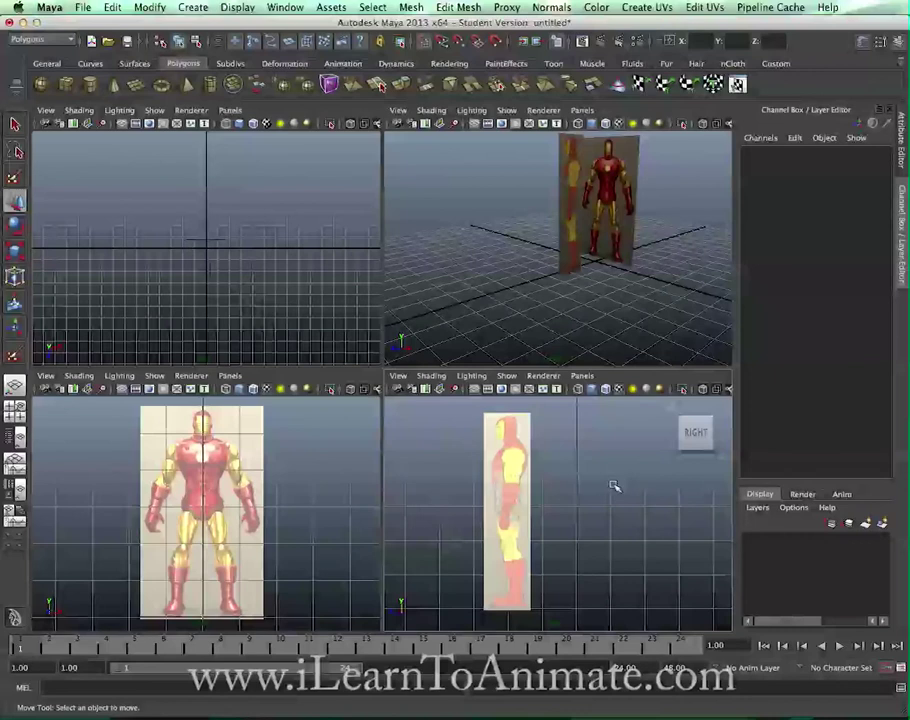
click(501, 491)
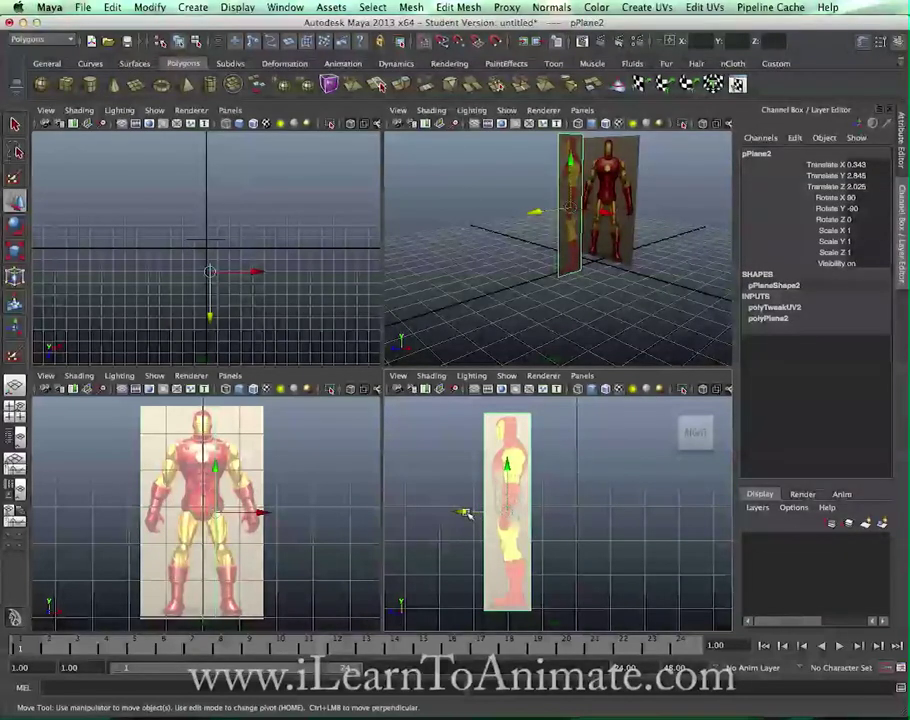
drag(472, 512, 565, 516)
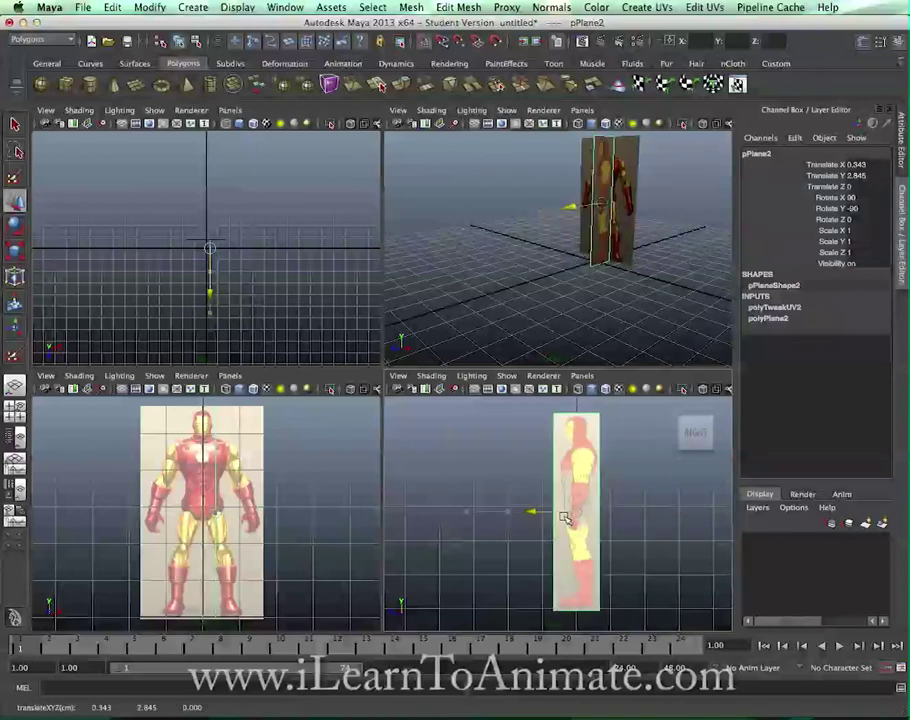
alt+drag(594, 262, 538, 350)
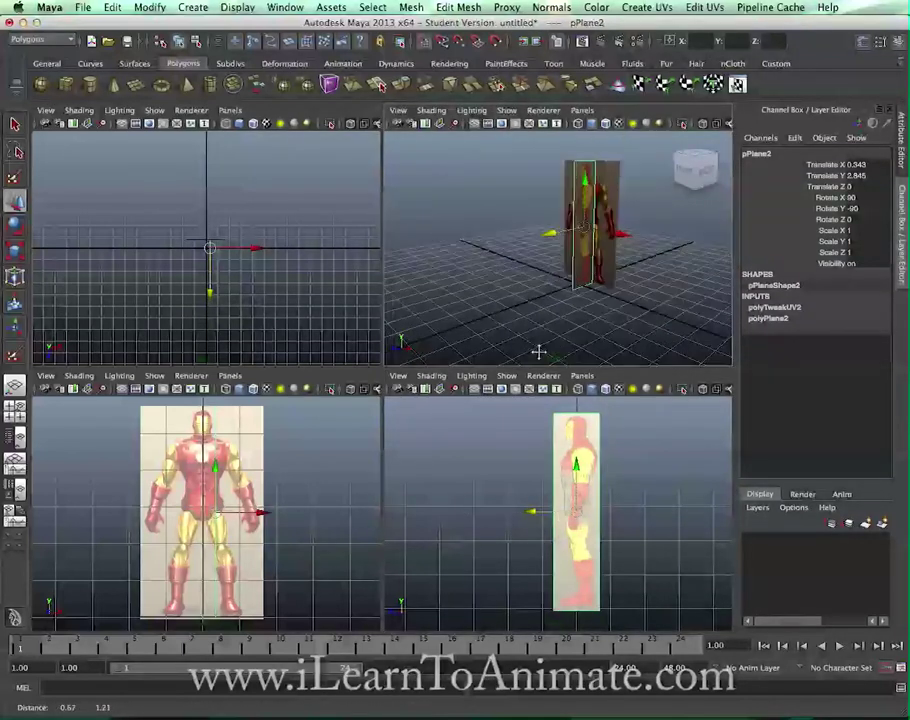
alt+drag(399, 189, 445, 209)
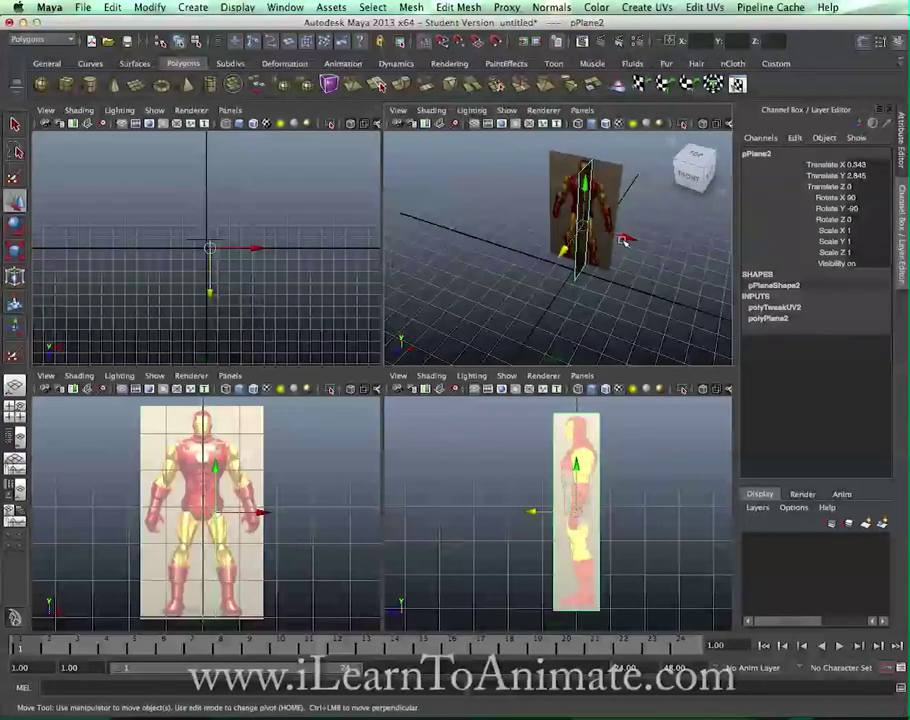
drag(623, 241, 456, 199)
key(z)
key(z)
key(z)
key(z)
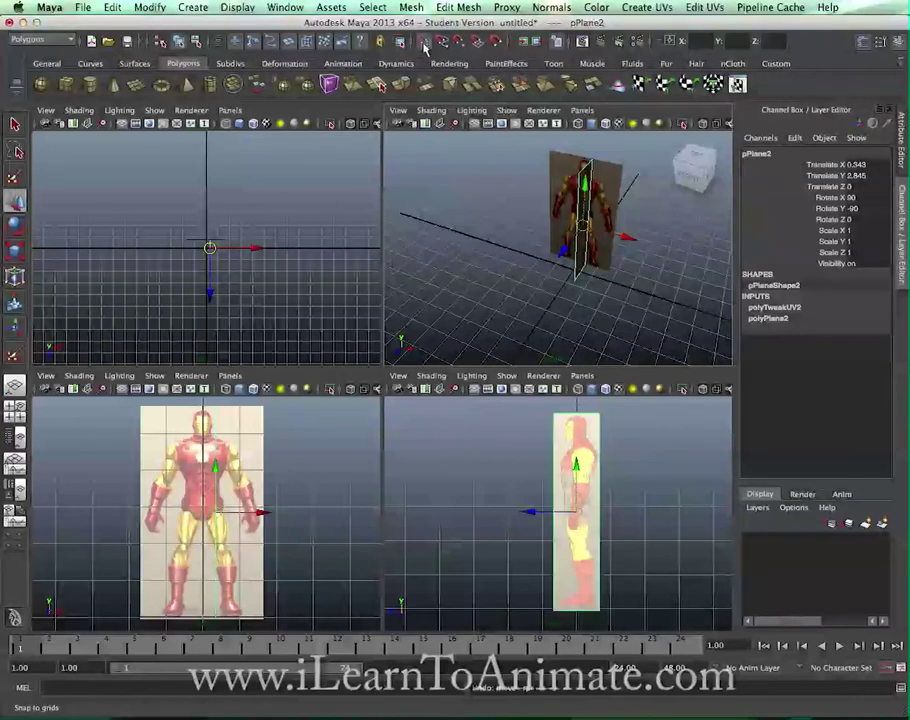
Move the side-view plane away along X to about -9.225 and the front-view plane back along Z to about -12.459.
key(w)
drag(622, 236, 464, 205)
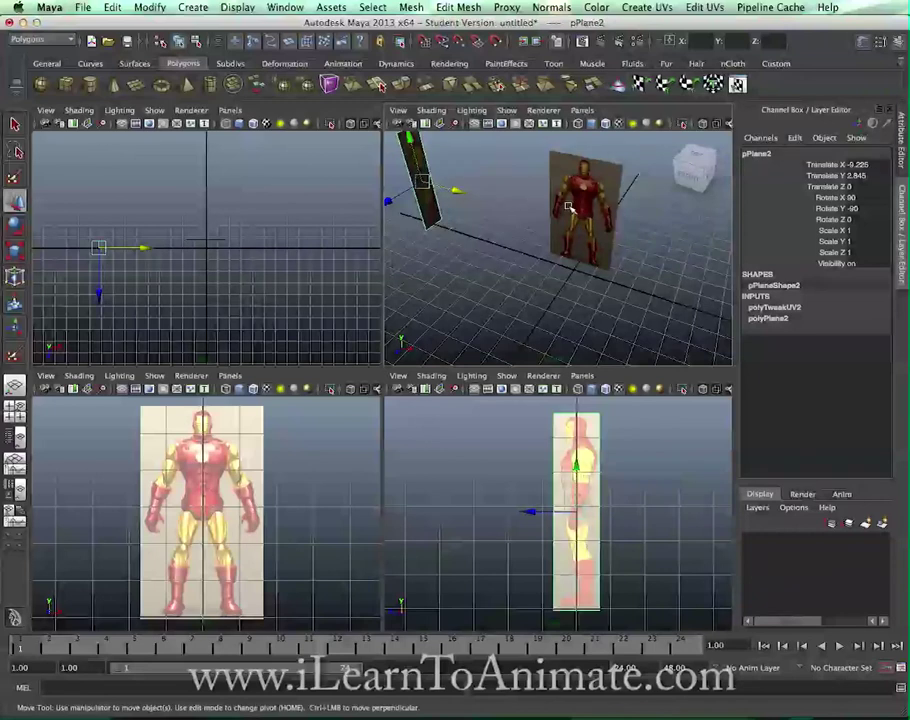
click(556, 236)
alt+drag(564, 247, 660, 216)
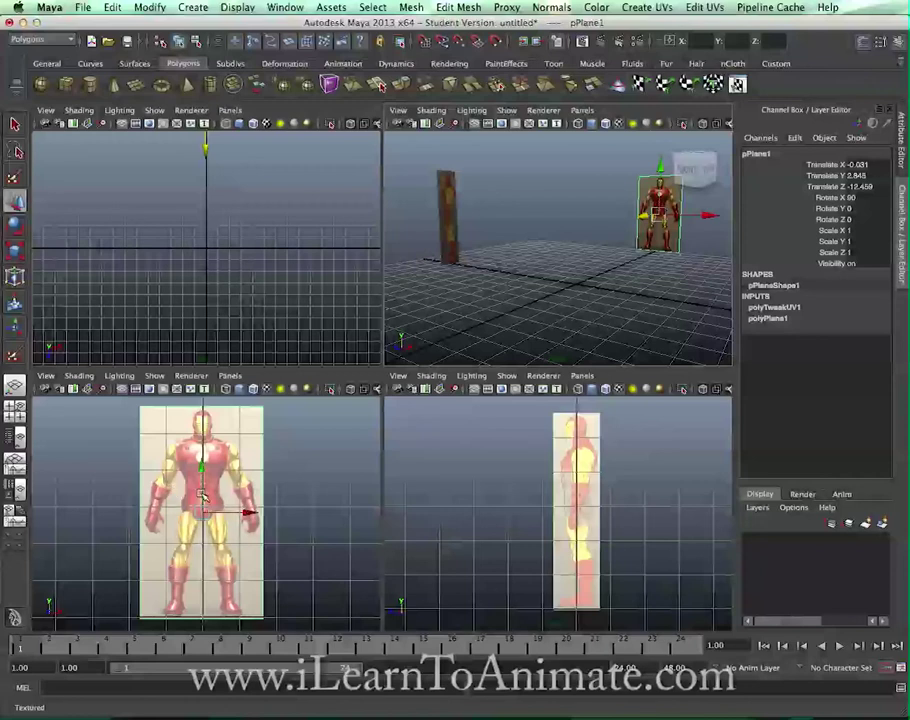
Set the lighting to Use No Lights in both the front and side views.
click(122, 377)
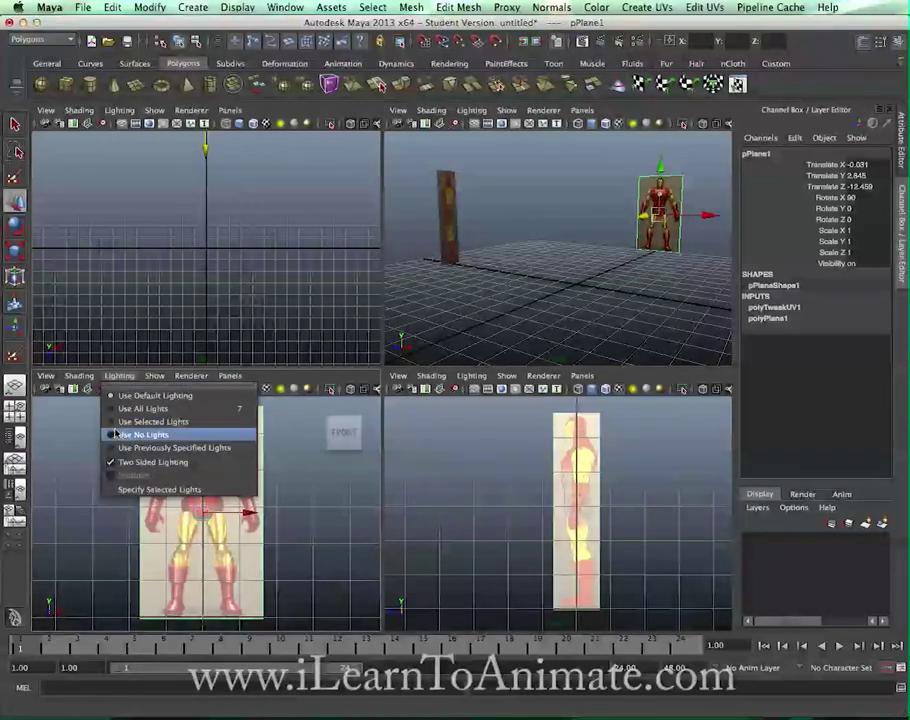
click(117, 436)
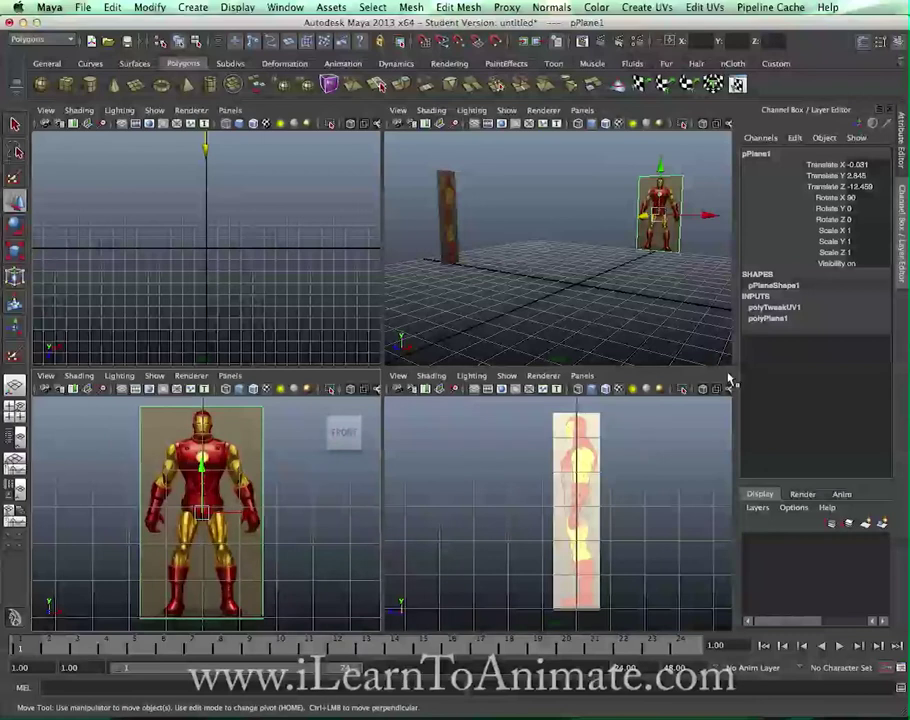
click(471, 376)
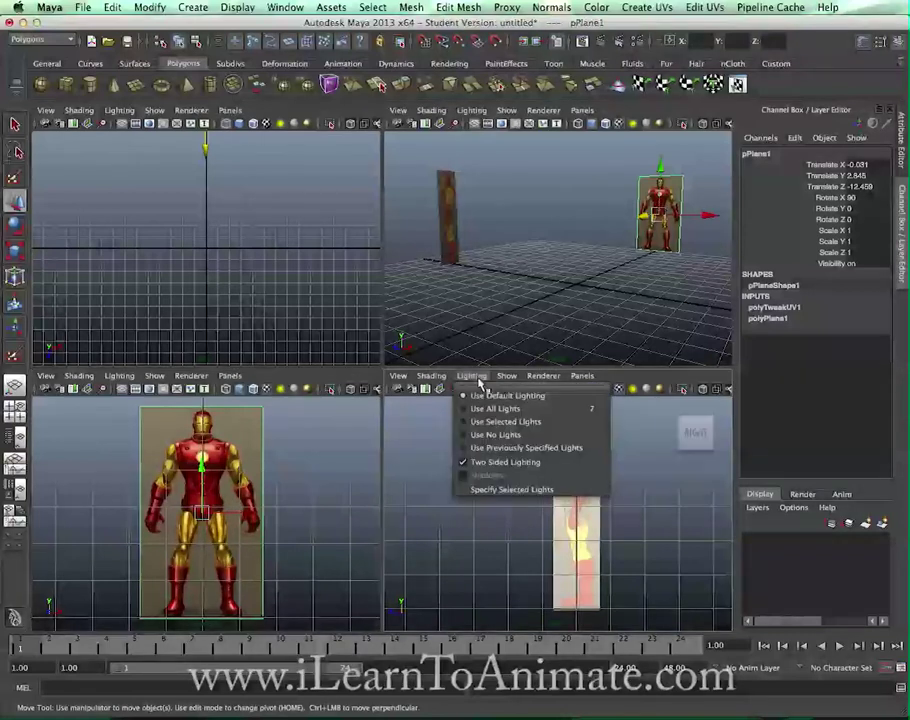
click(484, 434)
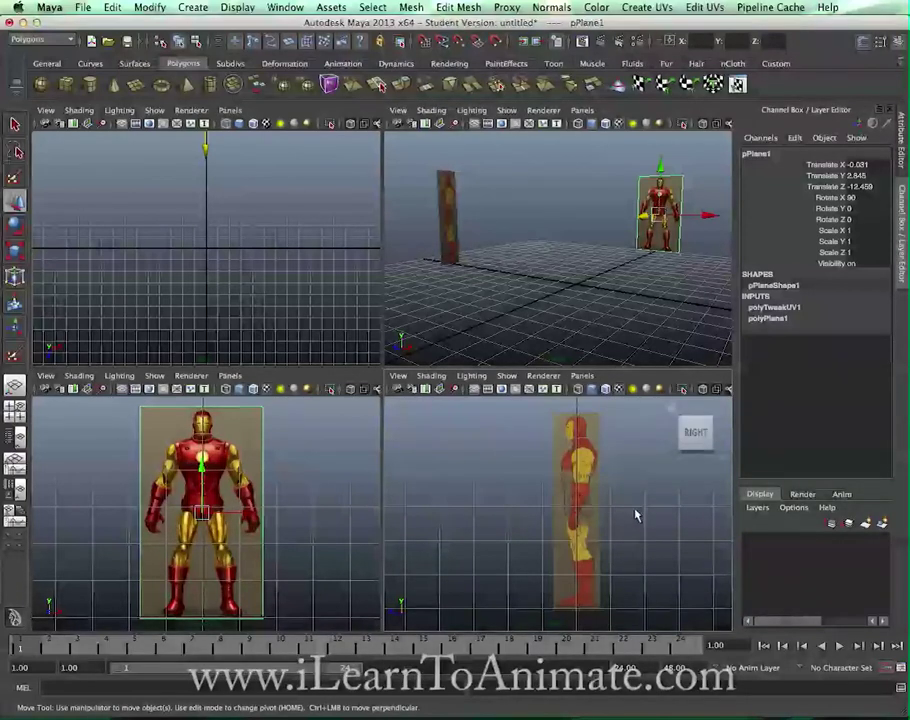
Select both Iron Man reference planes and assign them to a new display layer.
alt+drag(582, 352, 566, 283)
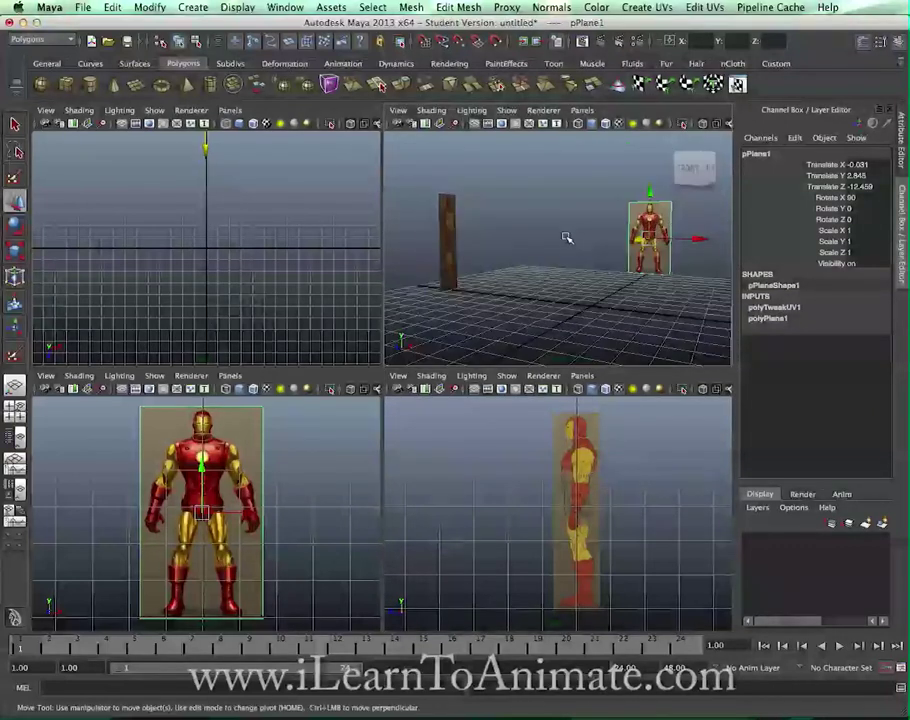
click(599, 297)
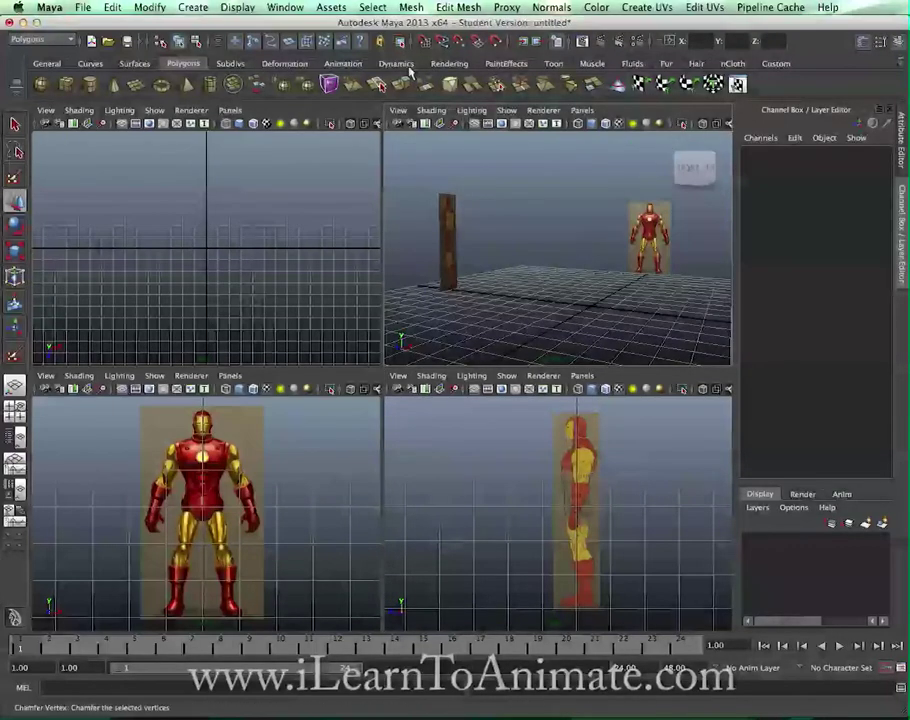
click(449, 232)
click(625, 239)
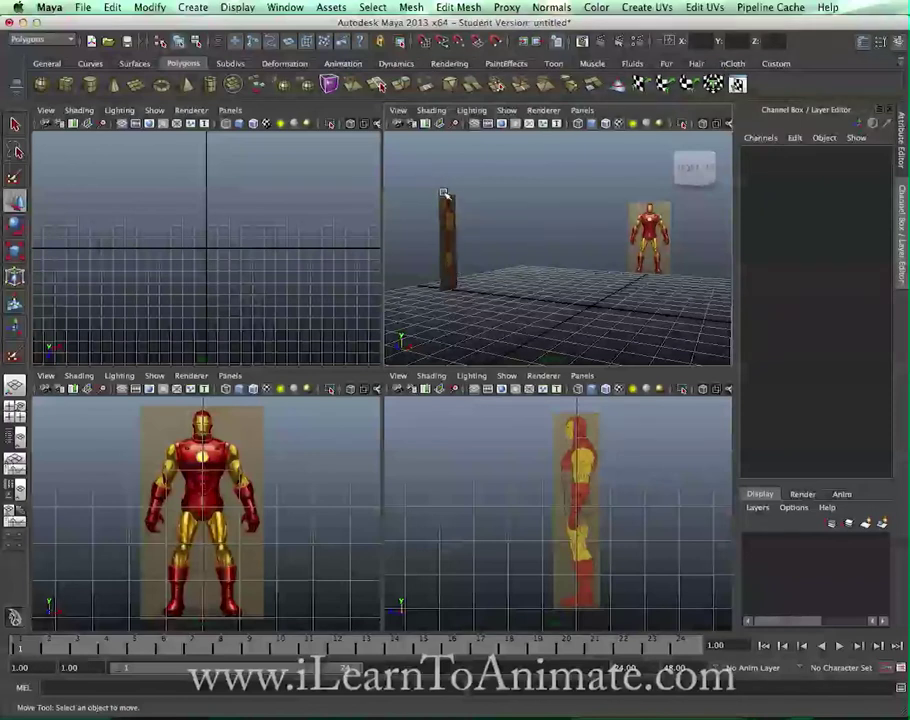
click(447, 235)
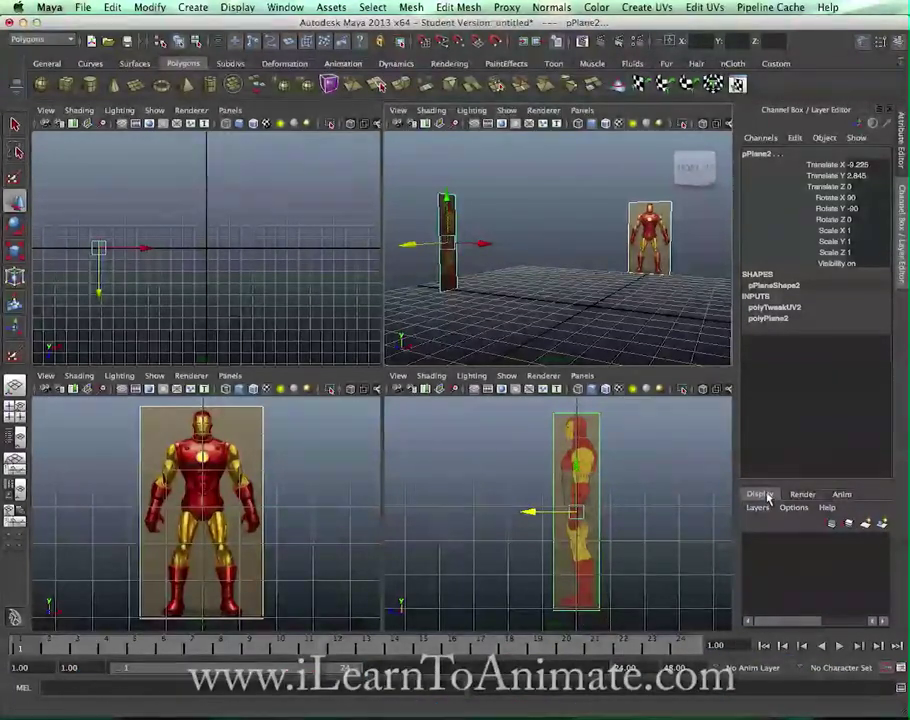
click(882, 526)
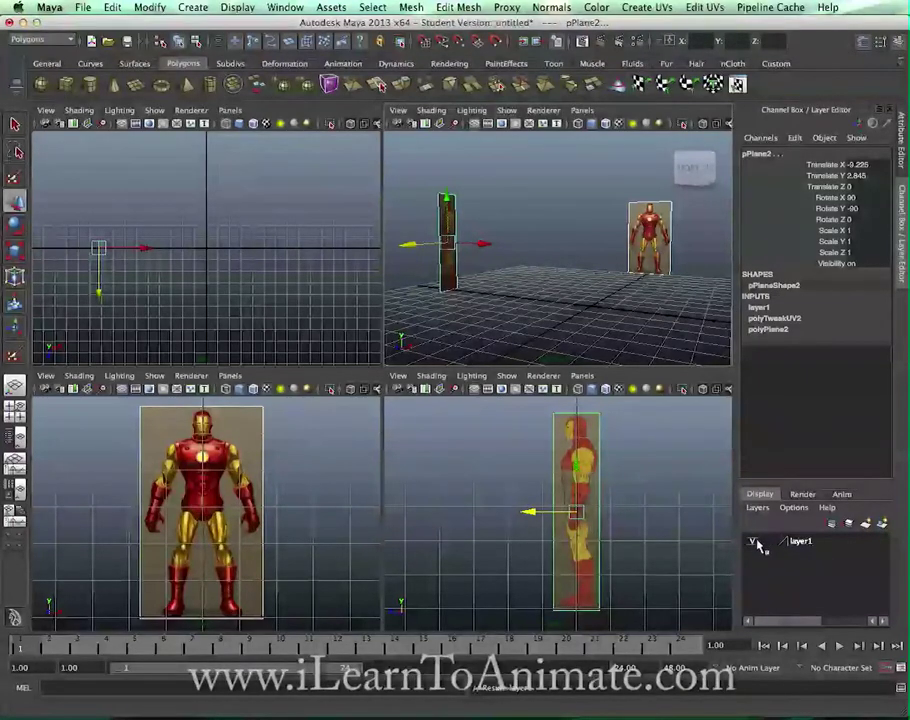
Toggle the visibility of layer1 off and on to check that it controls both reference planes.
click(755, 542)
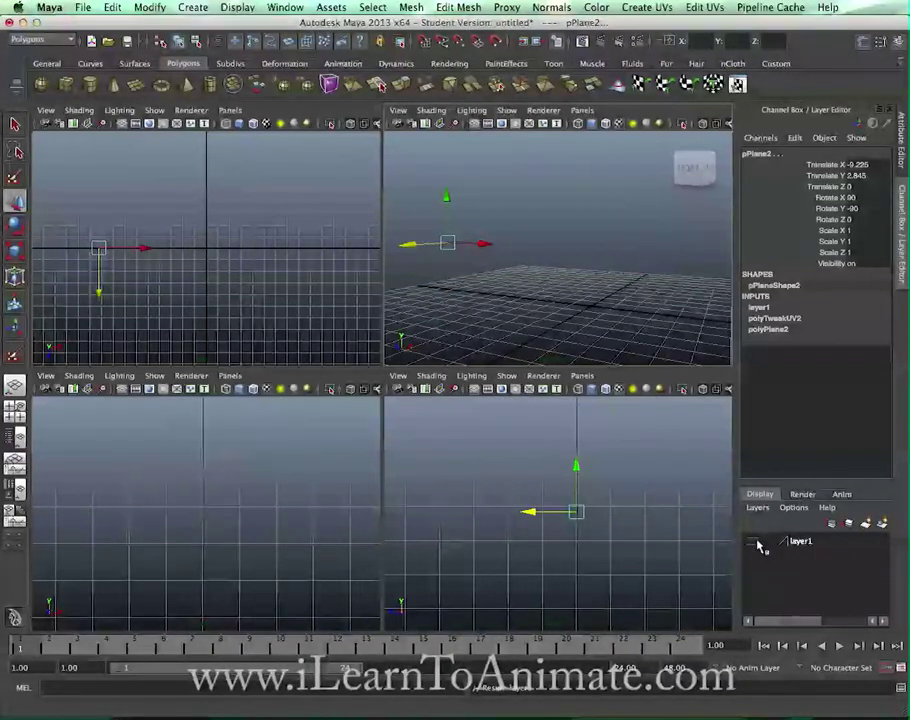
click(755, 542)
click(755, 542)
click(755, 542)
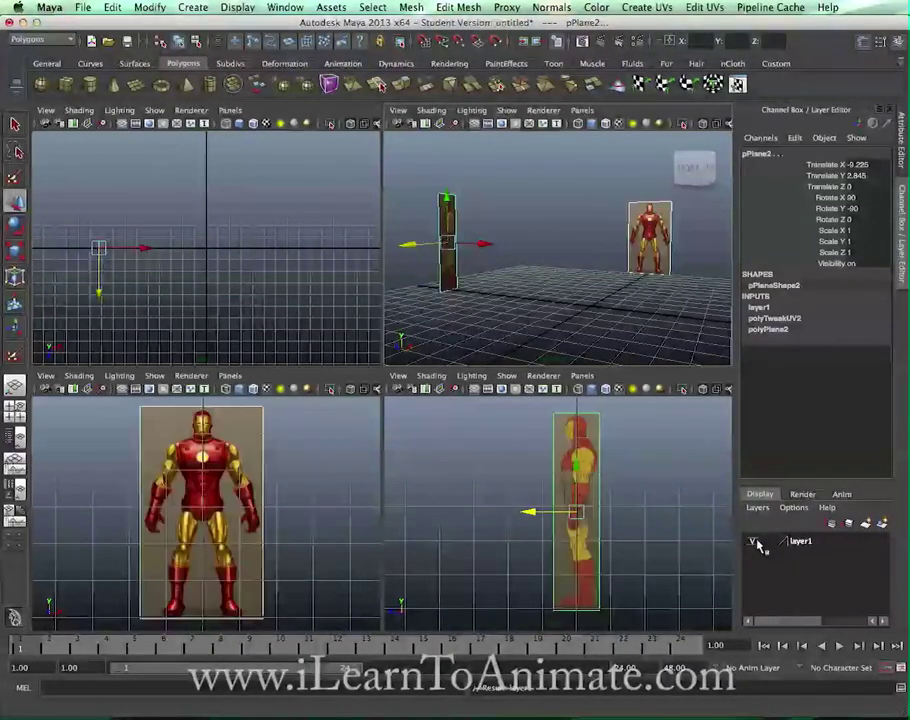
click(755, 542)
click(755, 542)
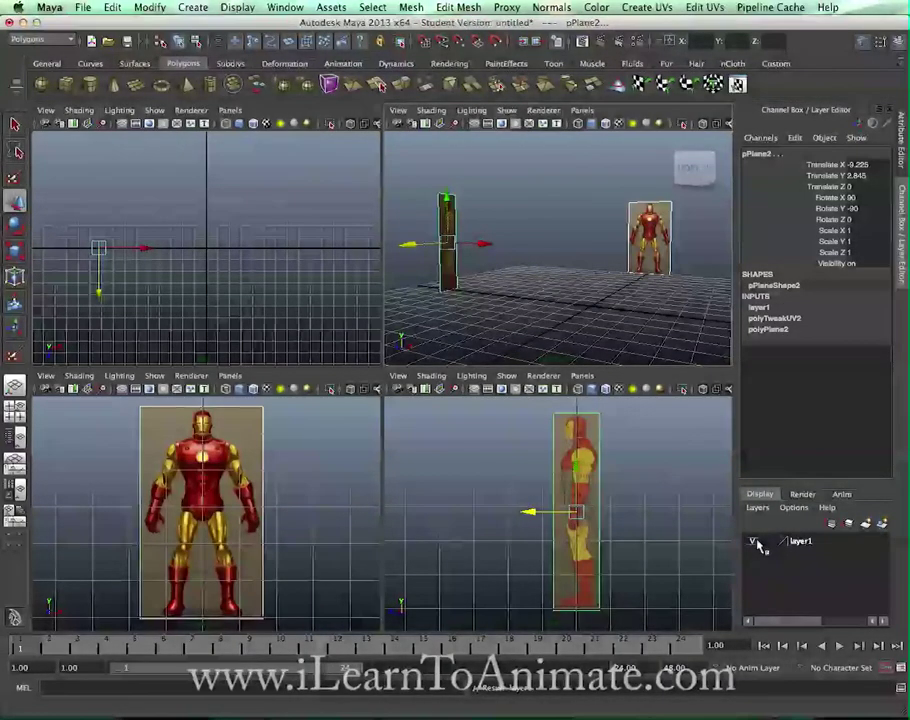
Set layer1 to Reference mode so the image planes cannot be selected, and deselect the front plane.
click(670, 325)
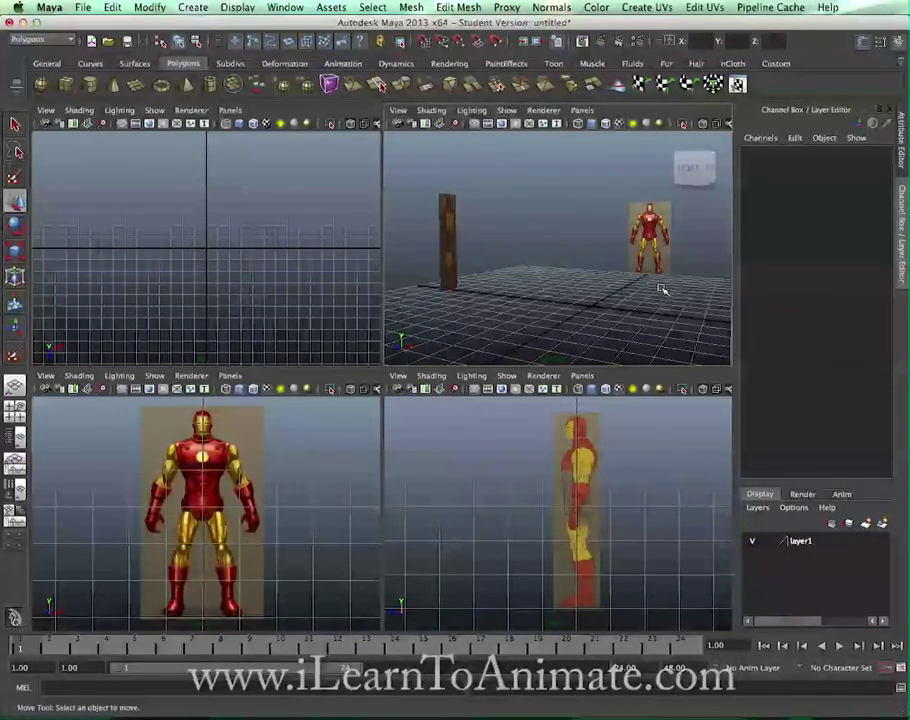
click(655, 255)
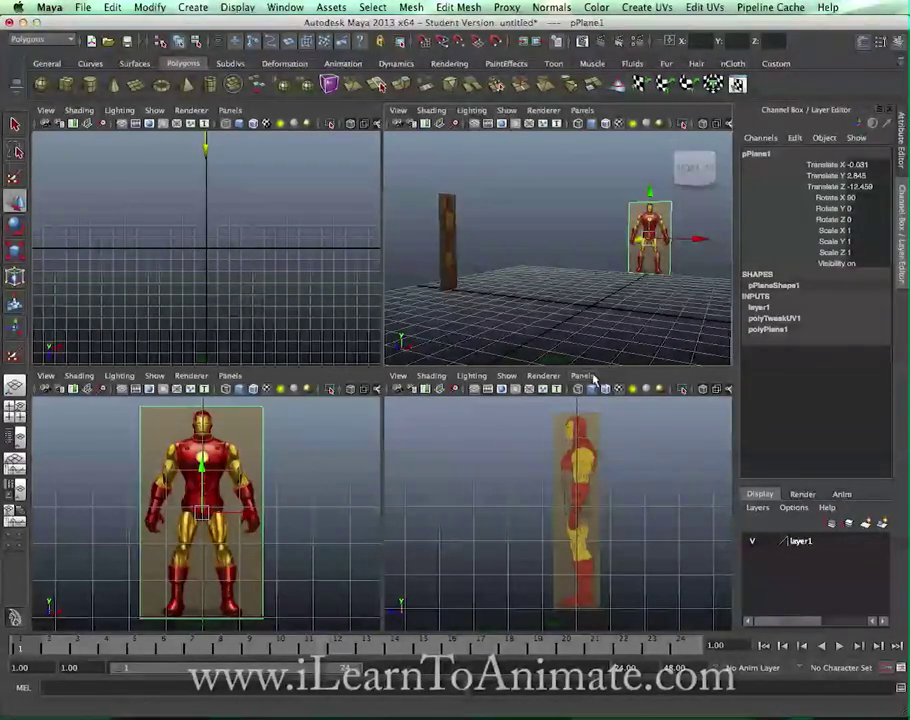
click(769, 541)
click(769, 541)
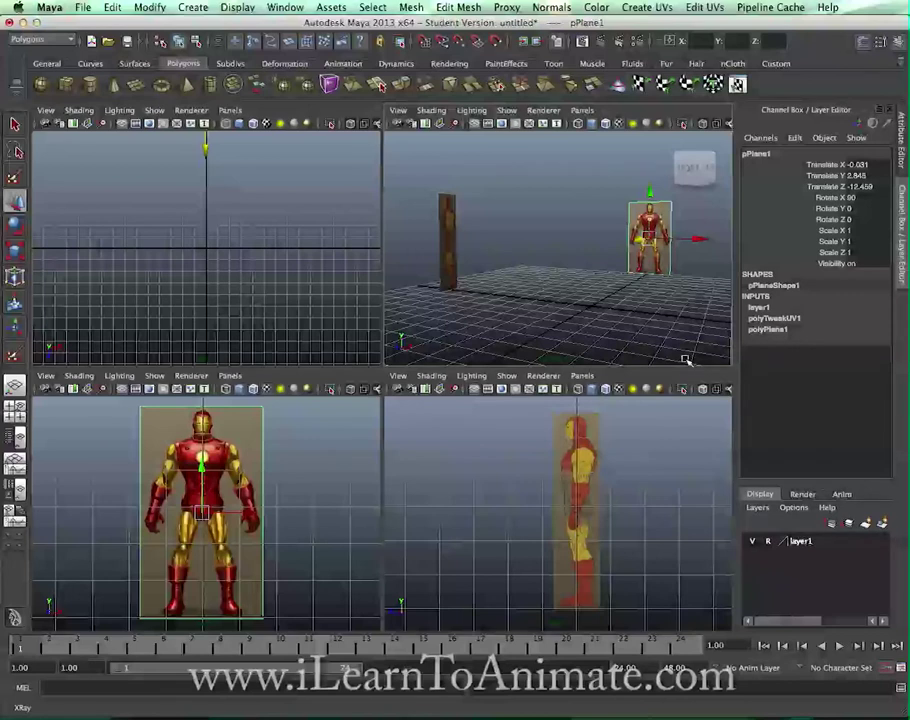
click(661, 296)
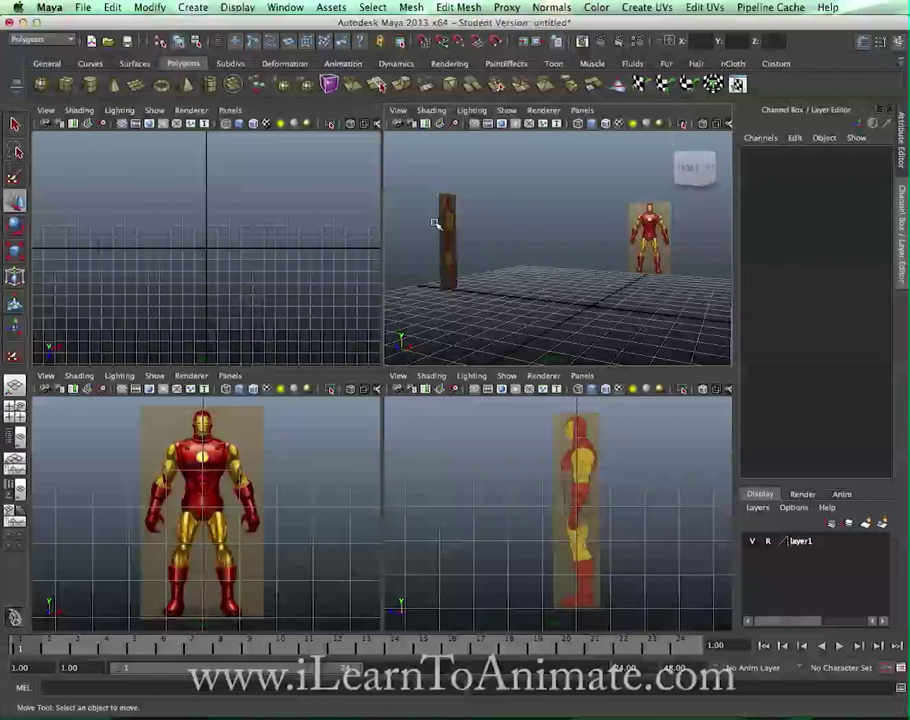
mouse_move(508, 279)
alt+mouse_down()
mouse_move(494, 291)
mouse_move(510, 279)
alt+mouse_up()
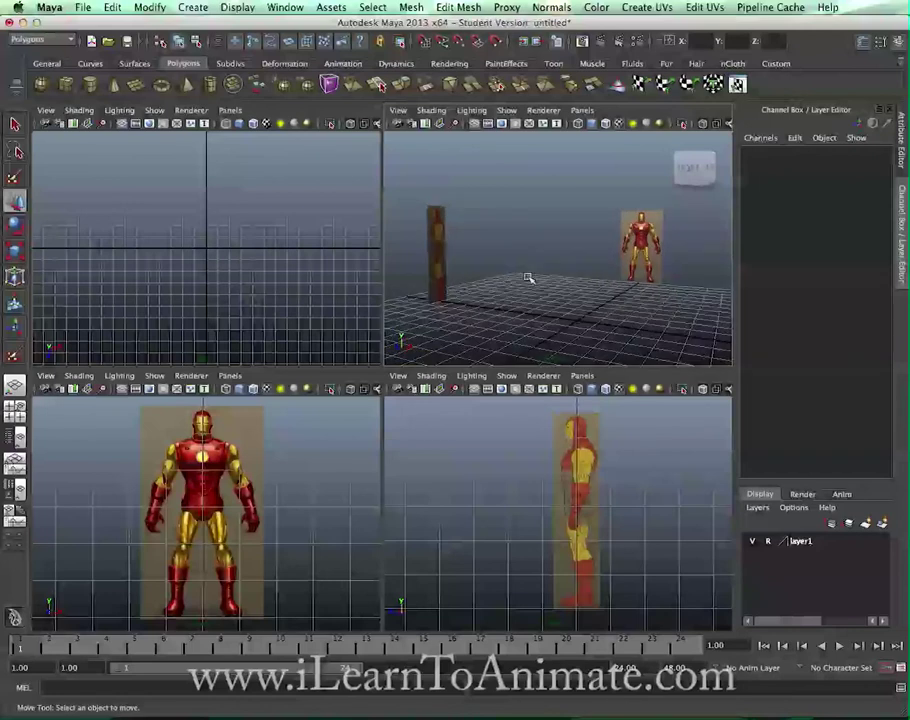
Draw a polygon plane about 0.86 by 4.68 over the side-view figure, with 5 width and 10 height subdivisions.
click(114, 88)
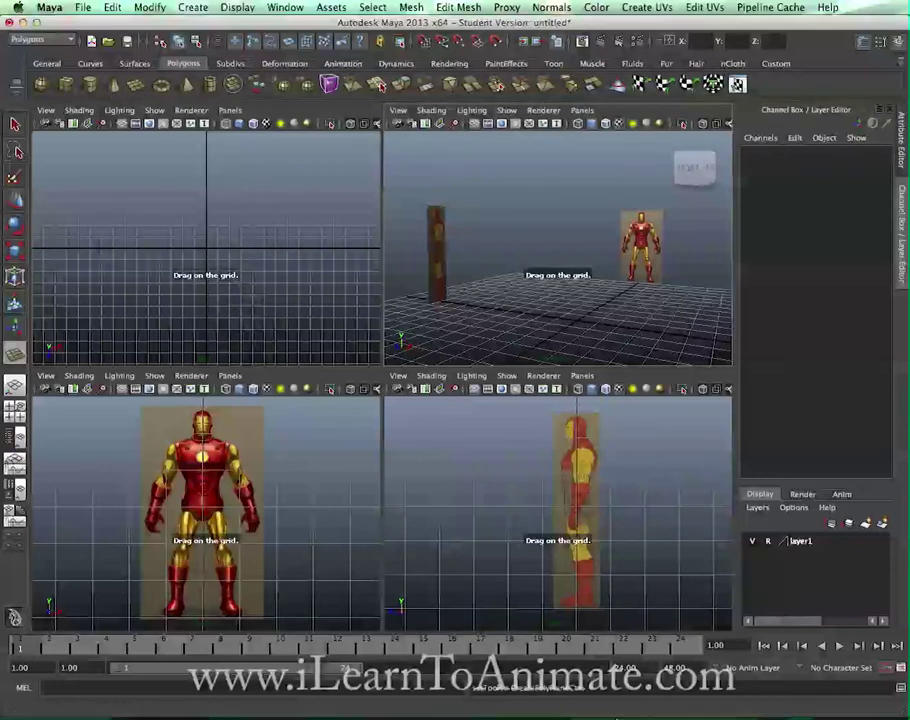
drag(564, 424, 595, 595)
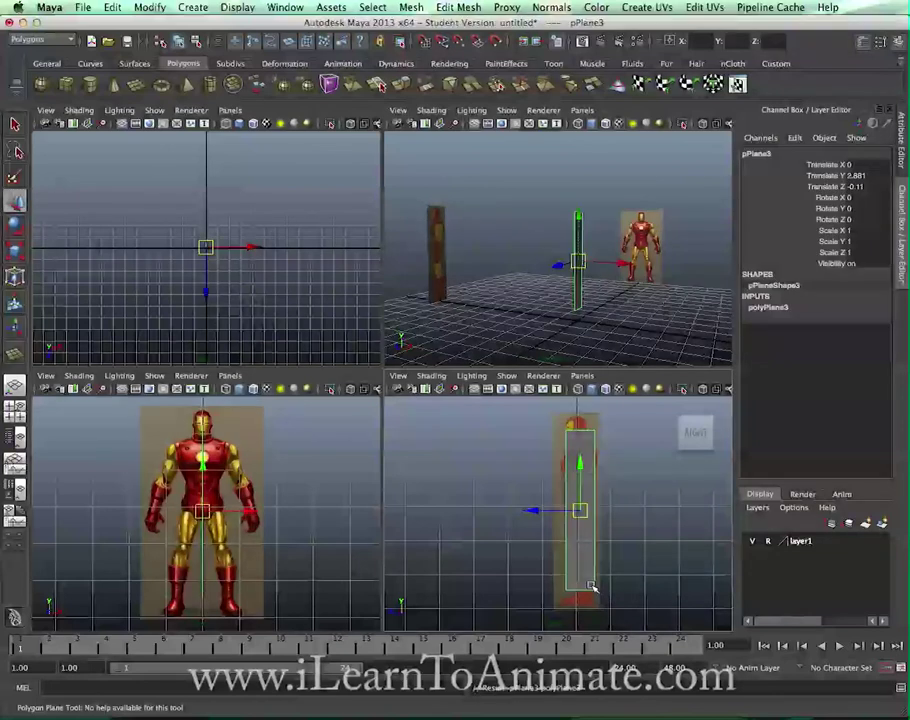
click(770, 308)
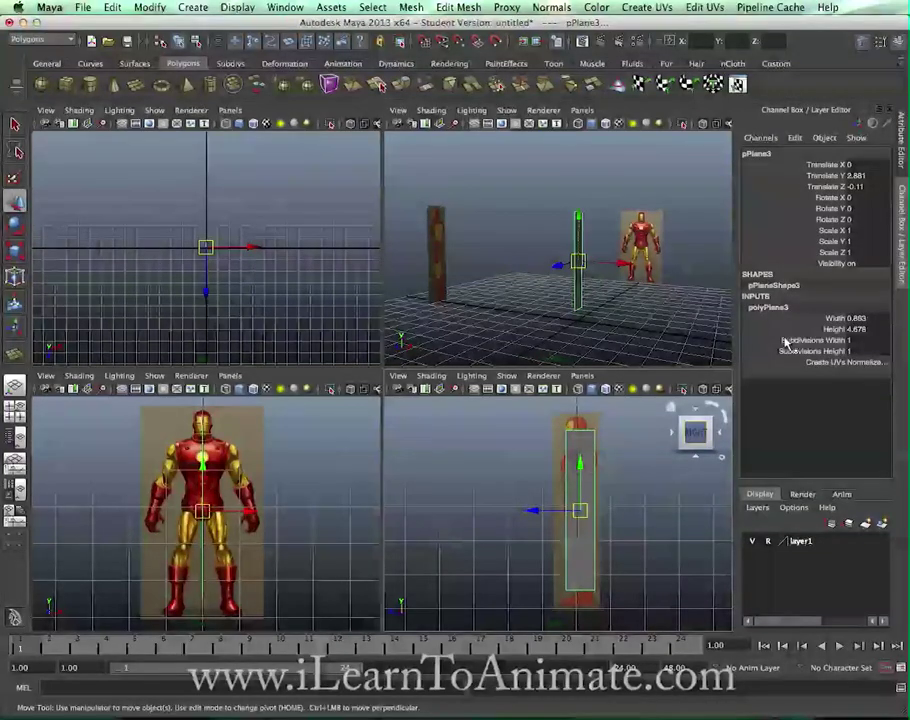
double_click(849, 340)
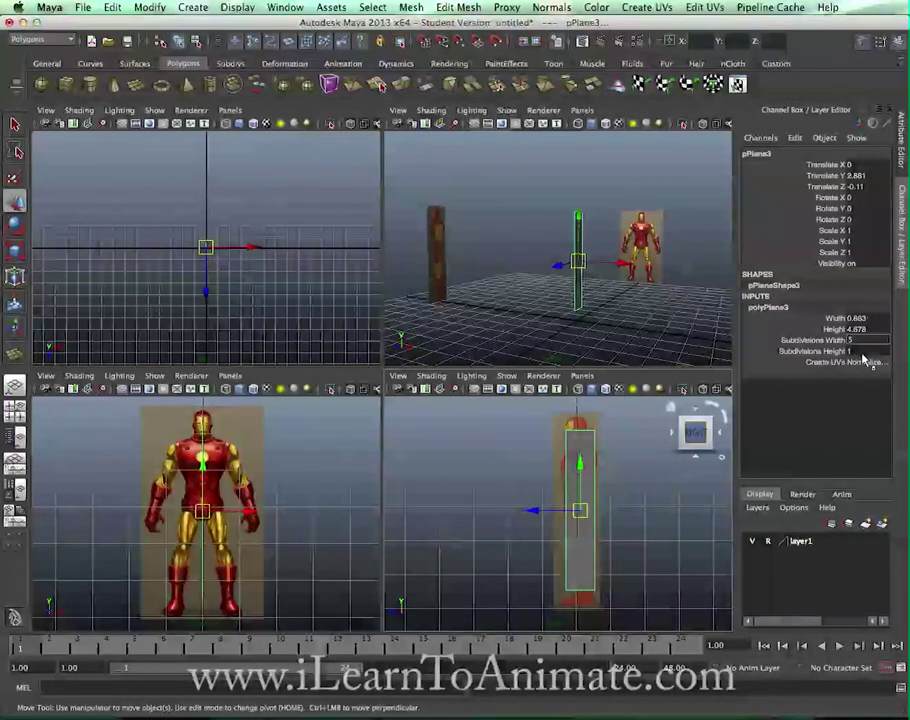
text(5)
key(Tab)
text(10)
key(Return)
click(863, 362)
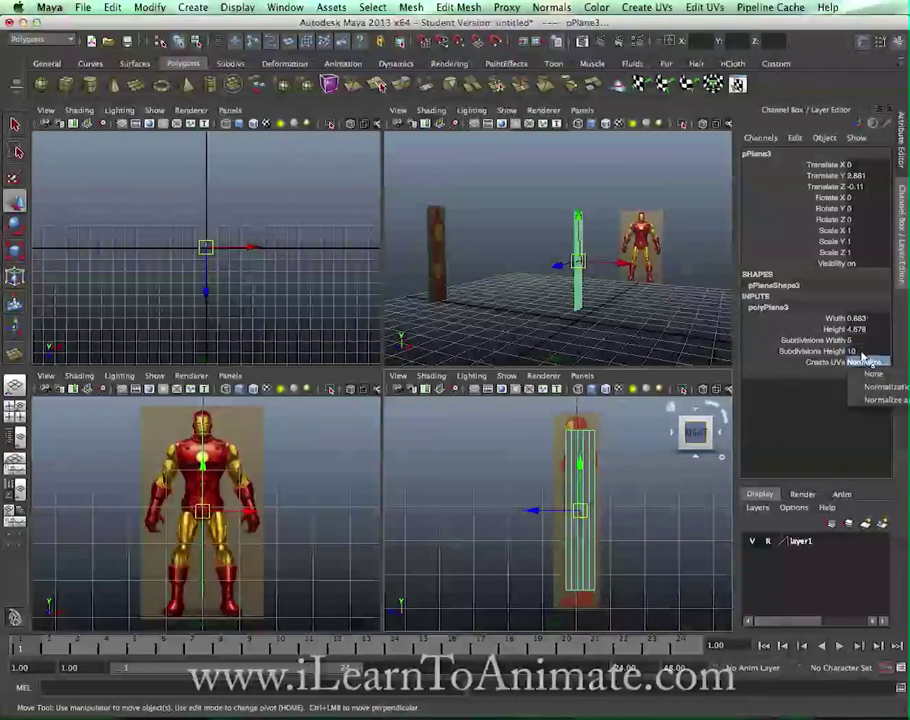
click(598, 509)
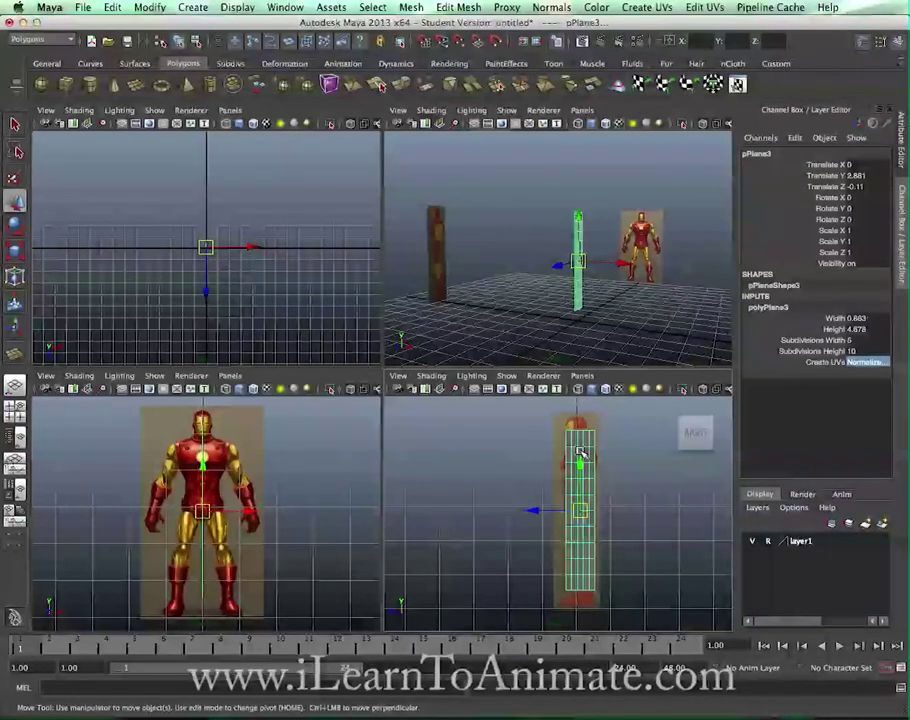
Make the new plane's lambert1 material semi-transparent so the side-view figure shows through, and deselect the plane.
click(902, 145)
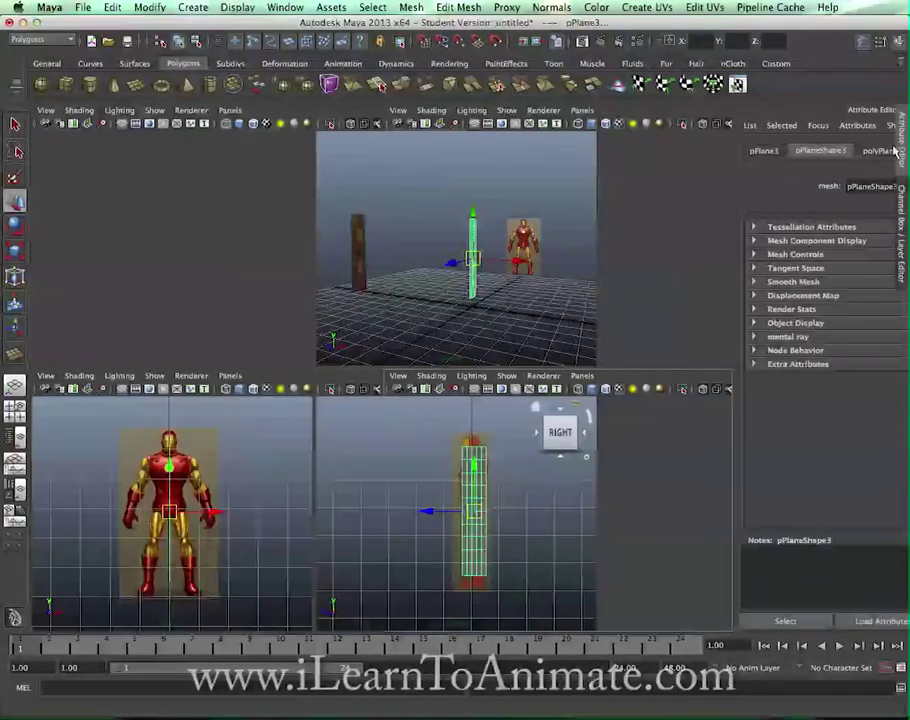
click(884, 151)
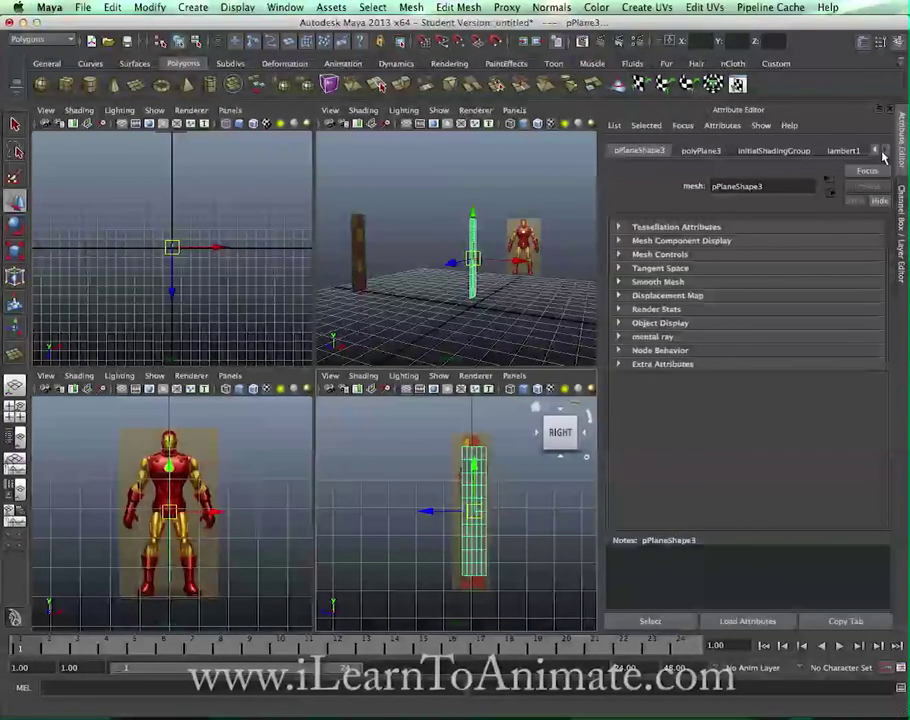
click(860, 150)
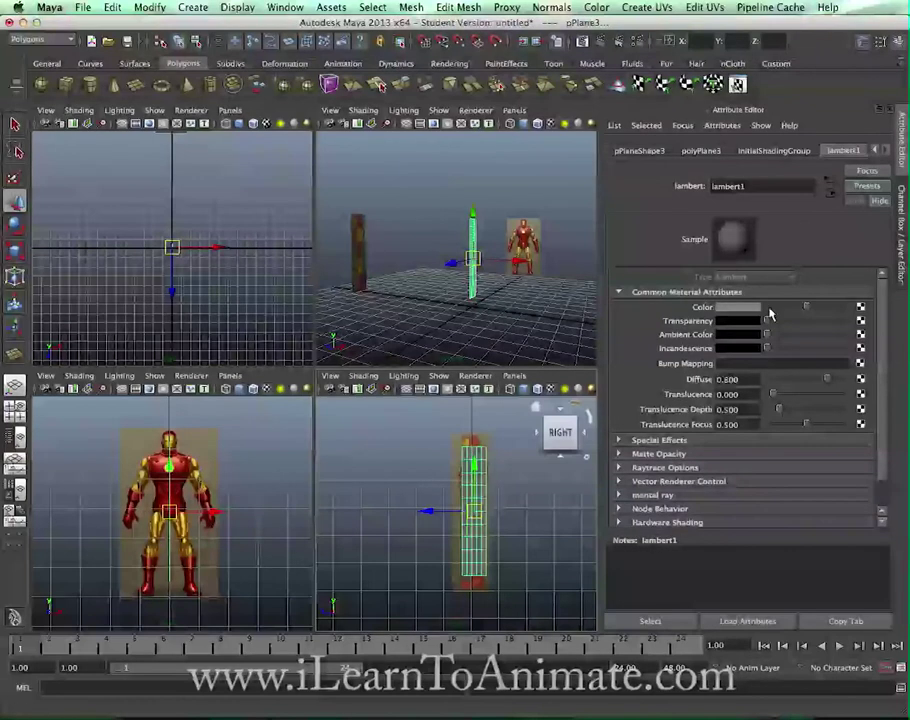
drag(767, 323, 815, 327)
click(508, 530)
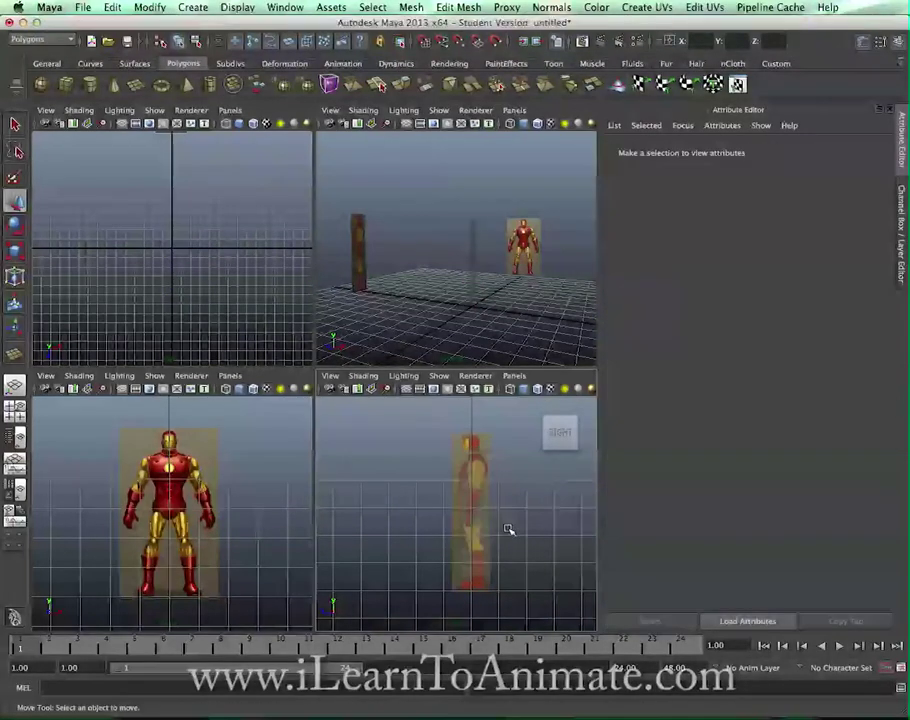
Reselect the plane in an enlarged side view and fine-tune its lambert1 transparency against the Iron Man reference.
key(space)
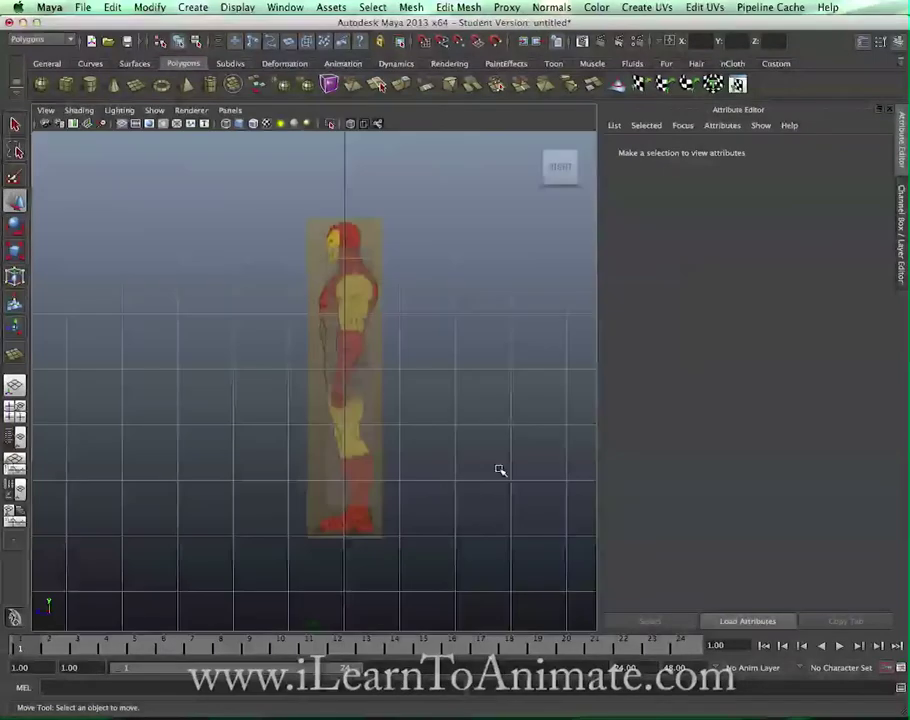
click(361, 357)
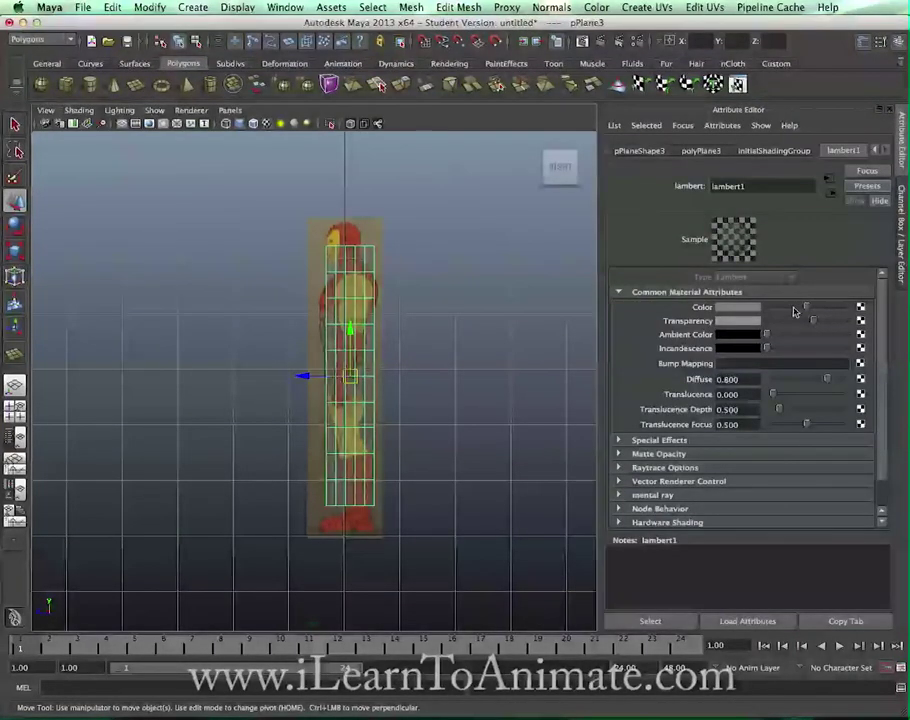
mouse_move(813, 323)
mouse_down()
mouse_move(788, 316)
mouse_move(760, 328)
mouse_move(813, 325)
mouse_up()
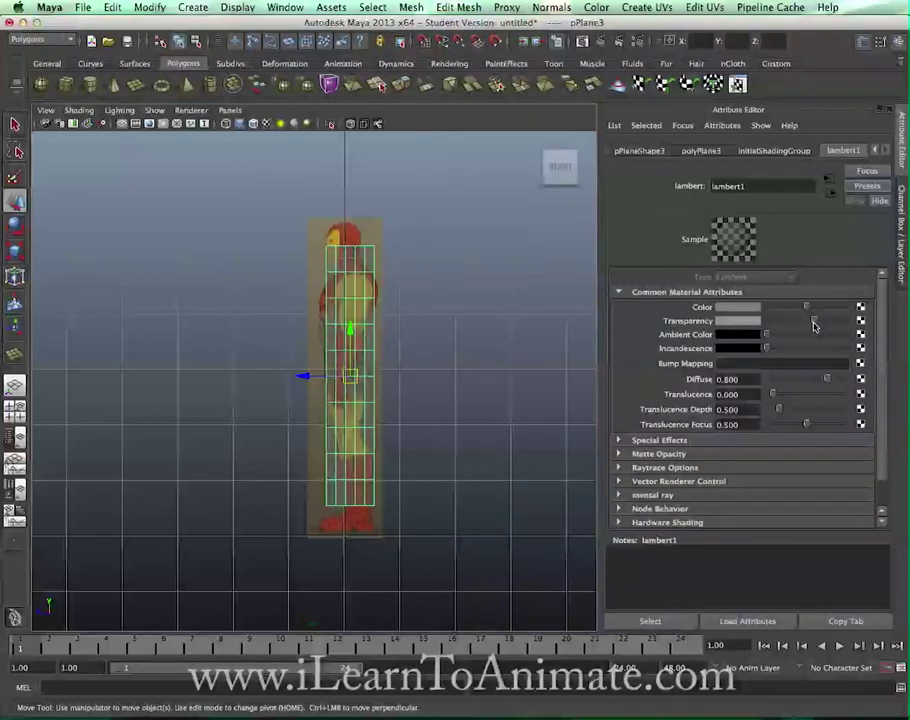
click(470, 368)
click(349, 347)
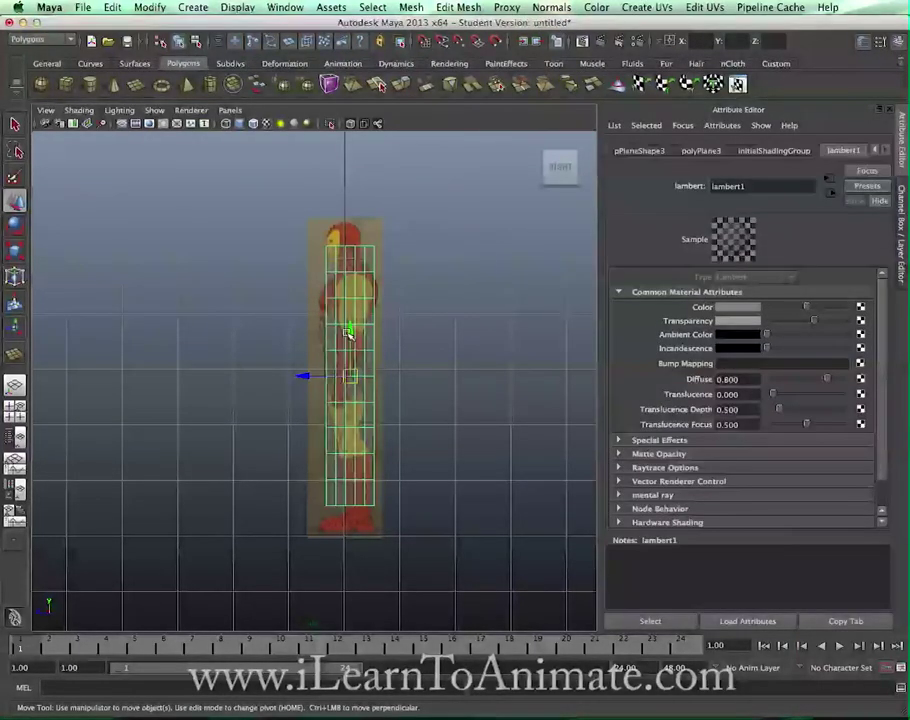
scroll(390, 367, up, 3)
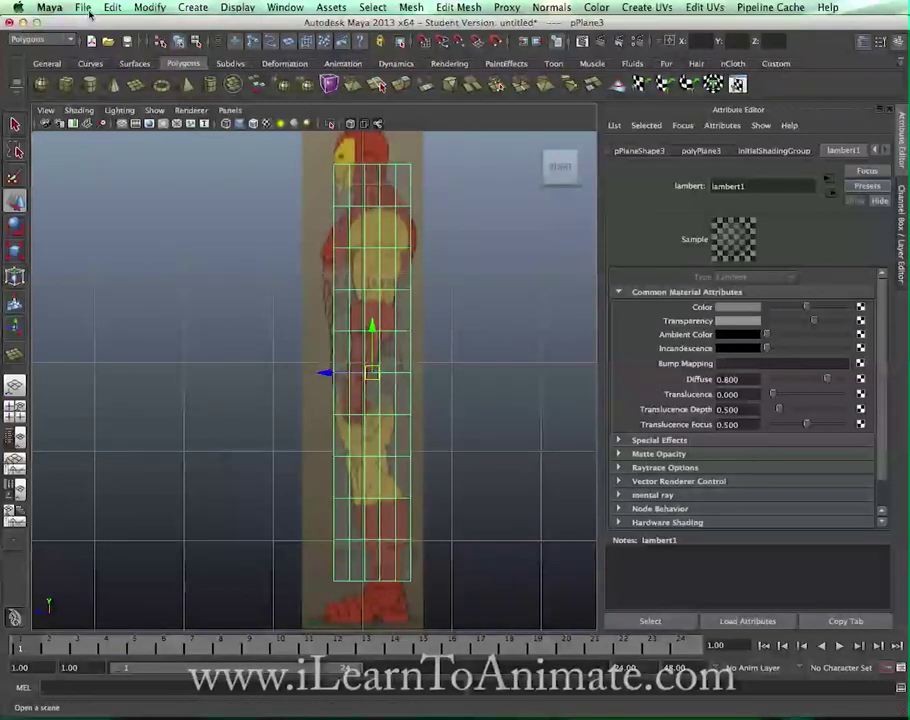
click(84, 8)
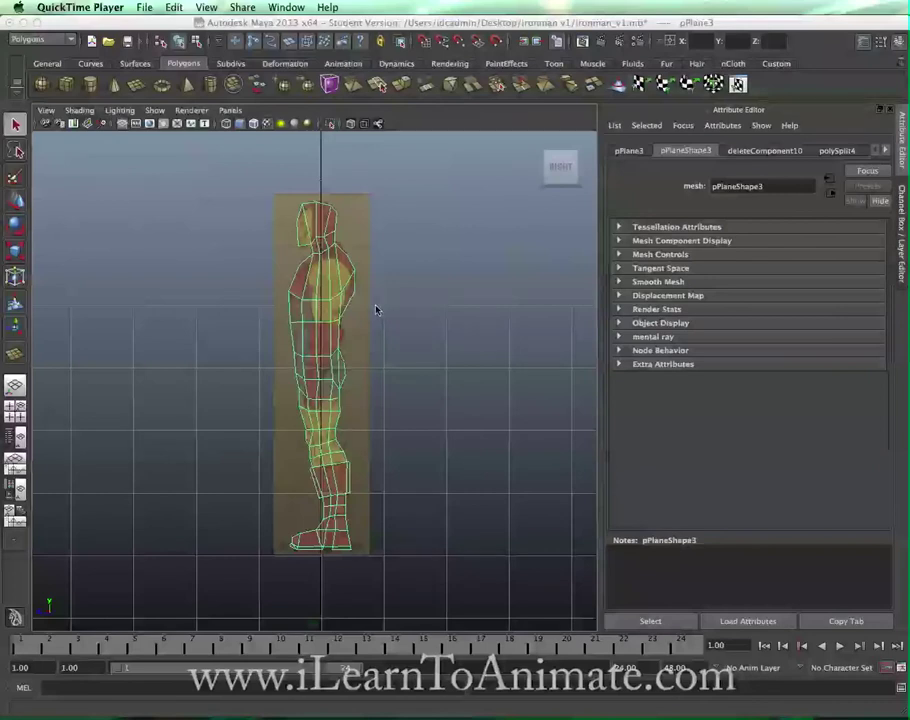
Reduce the lambert1 transparency of the traced side-silhouette mesh to zero so it is fully opaque, and deselect it.
scroll(367, 329, up, 3)
scroll(367, 329, down, 5)
scroll(367, 329, up, 2)
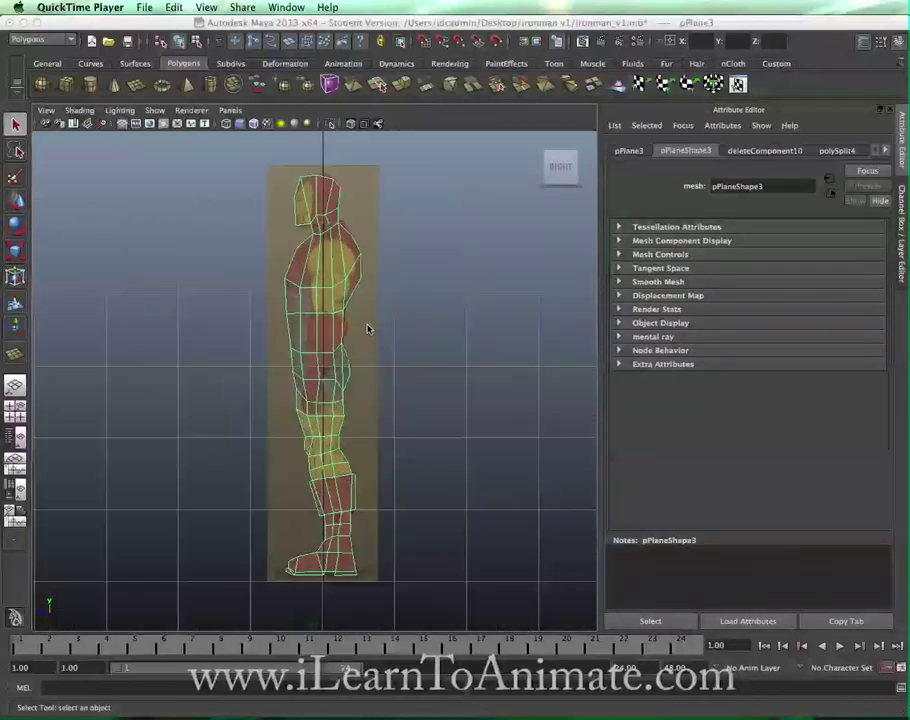
click(349, 294)
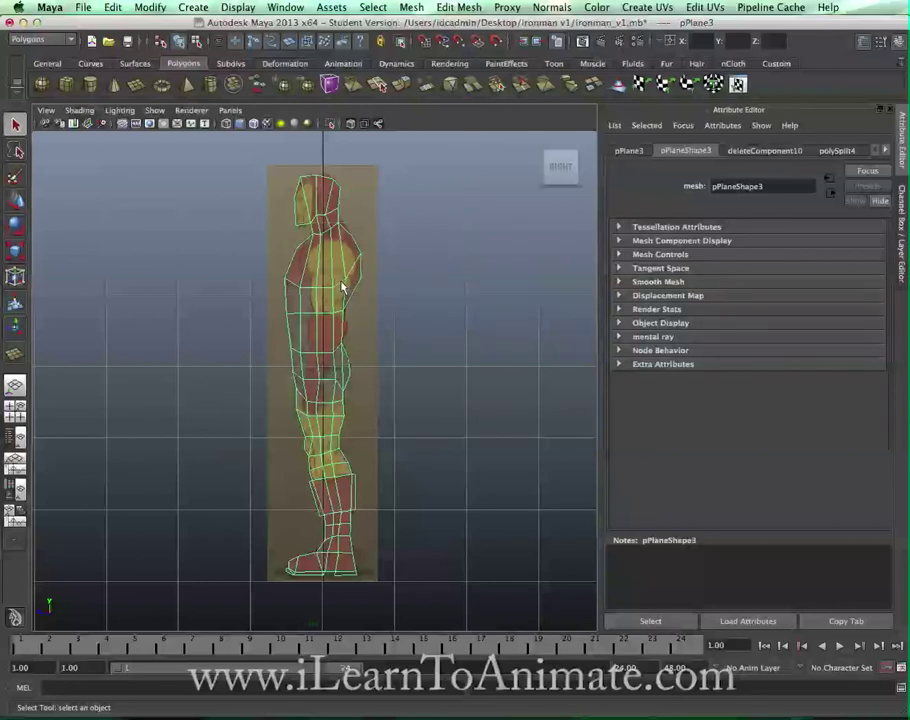
click(386, 274)
click(349, 283)
click(885, 150)
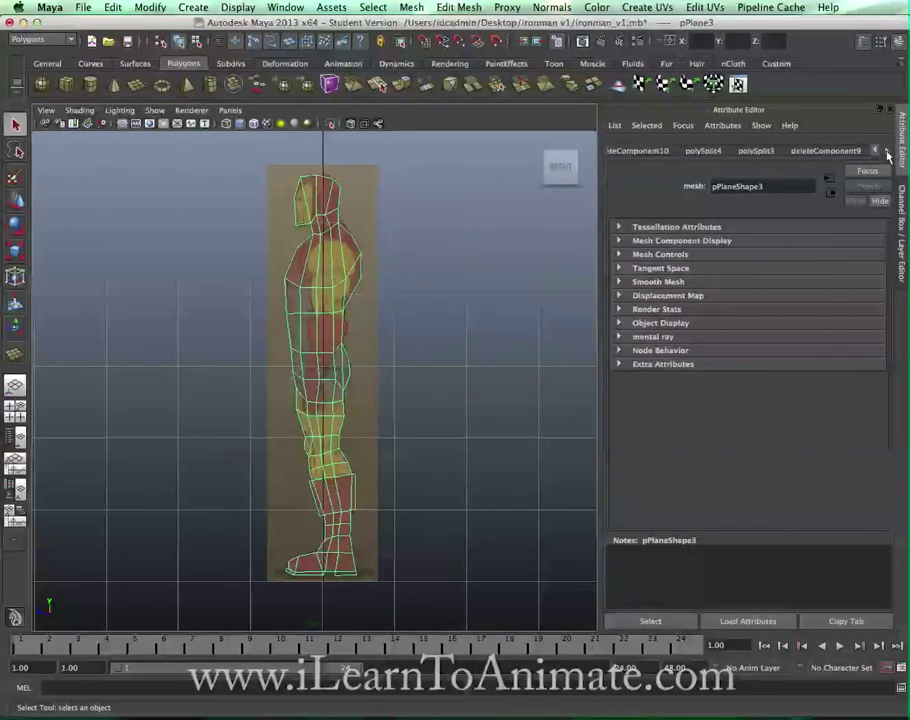
click(885, 150)
click(852, 150)
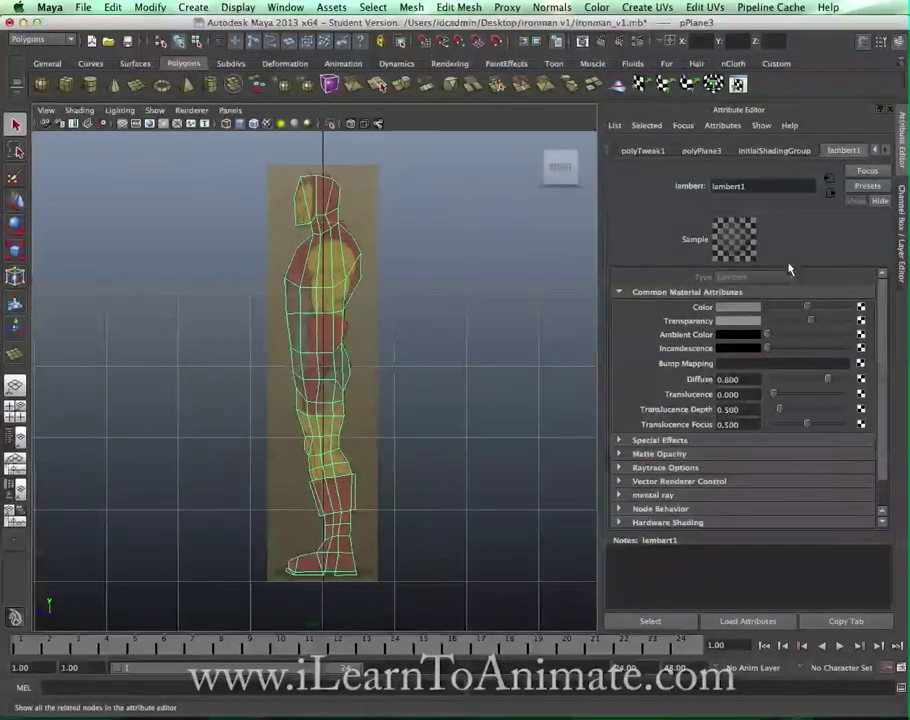
drag(812, 322, 766, 322)
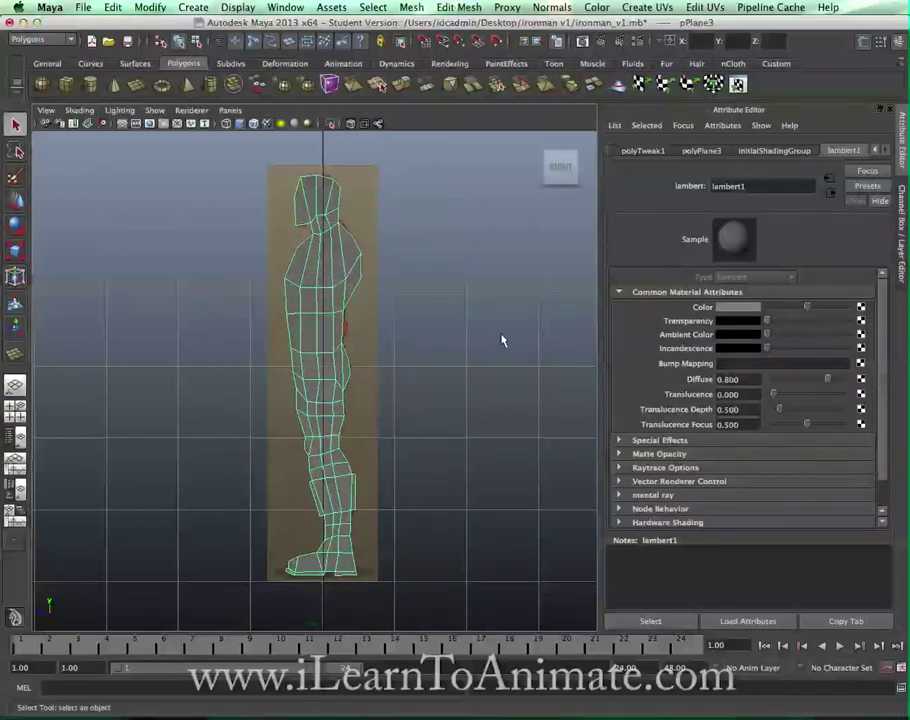
click(395, 374)
Examine the flat silhouette mesh from several angles in the enlarged perspective view, selecting it to show its wireframe.
key(space)
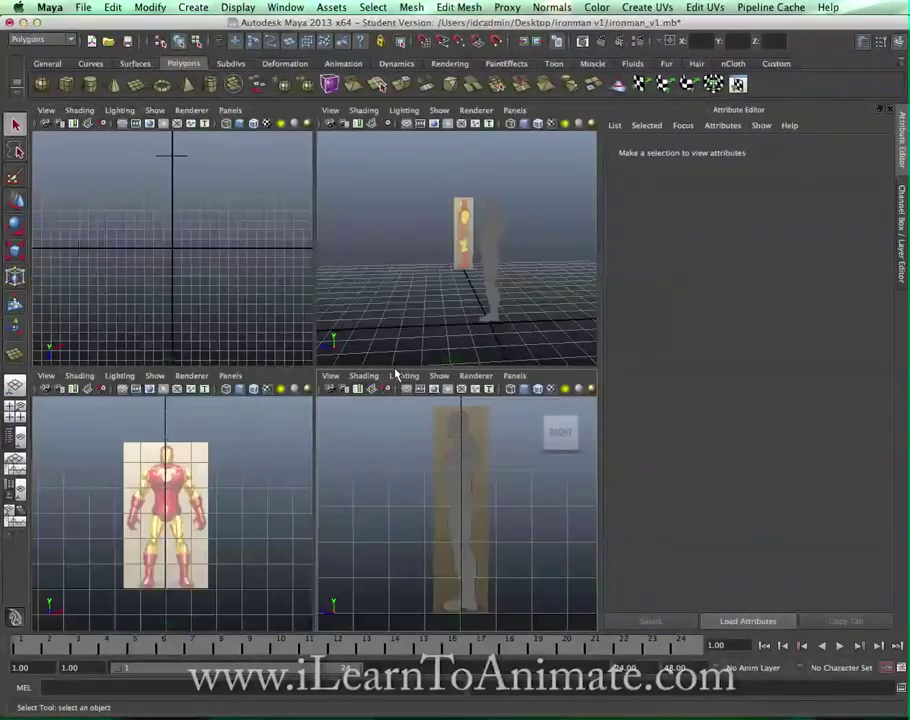
click(418, 301)
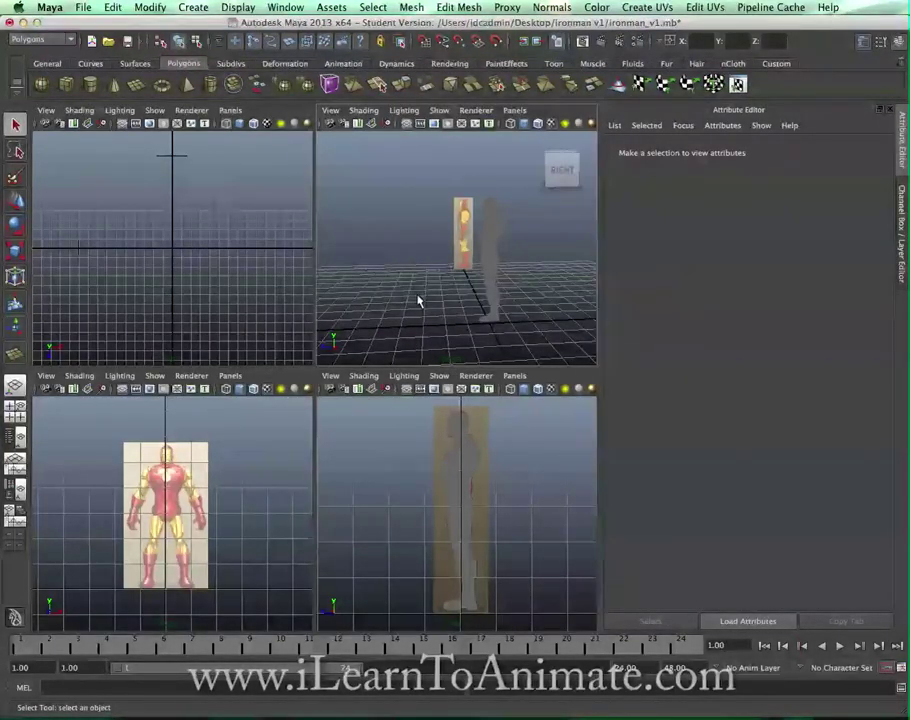
key(space)
alt+drag(396, 315, 400, 374)
click(390, 370)
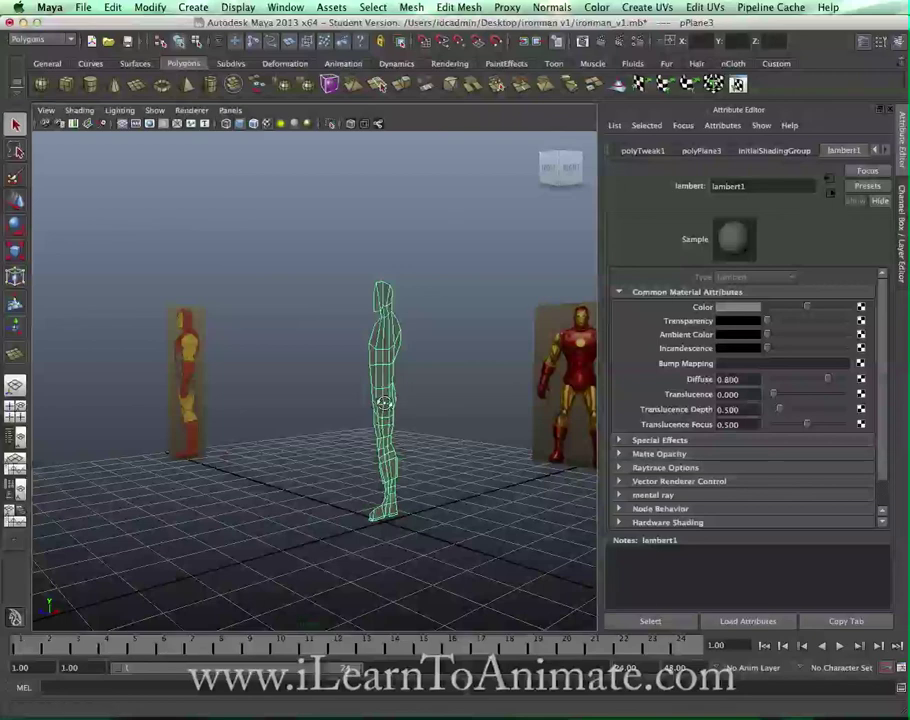
alt+drag(388, 407, 412, 400)
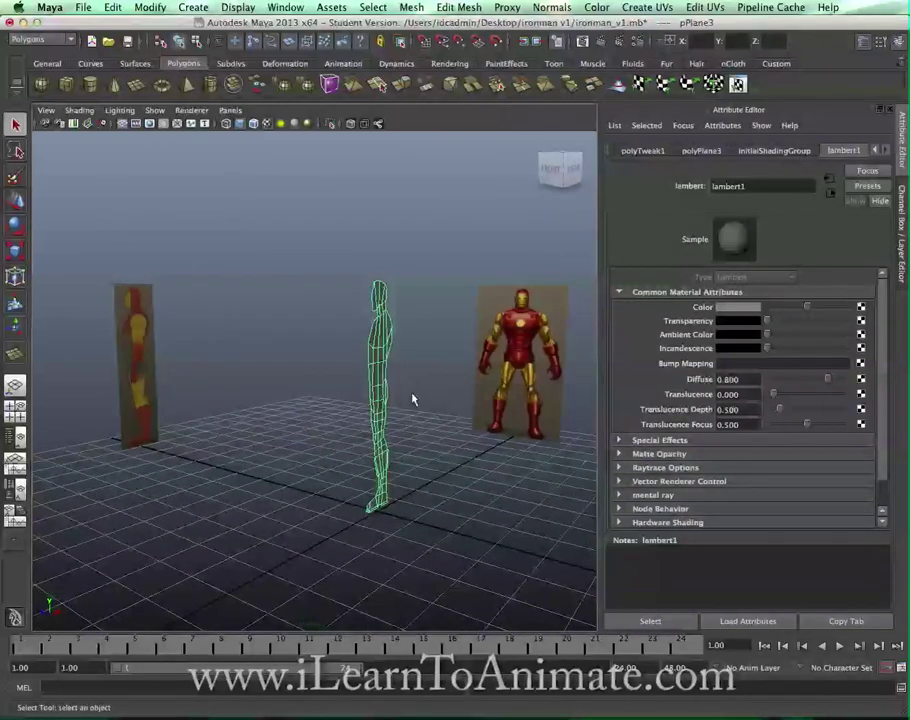